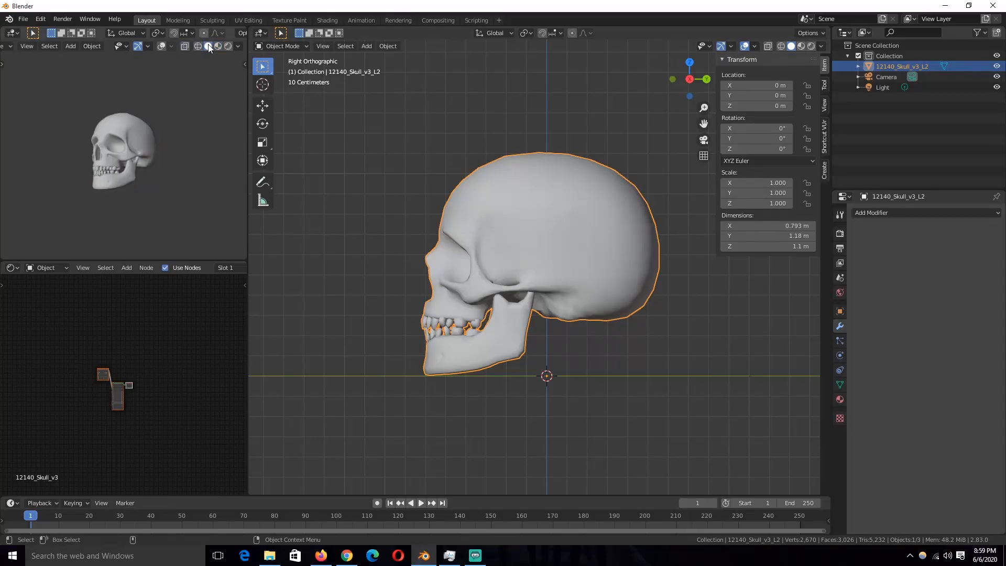
Set the main viewport's solid shading to Random object colours and hide the sidebar
click(820, 46)
click(818, 188)
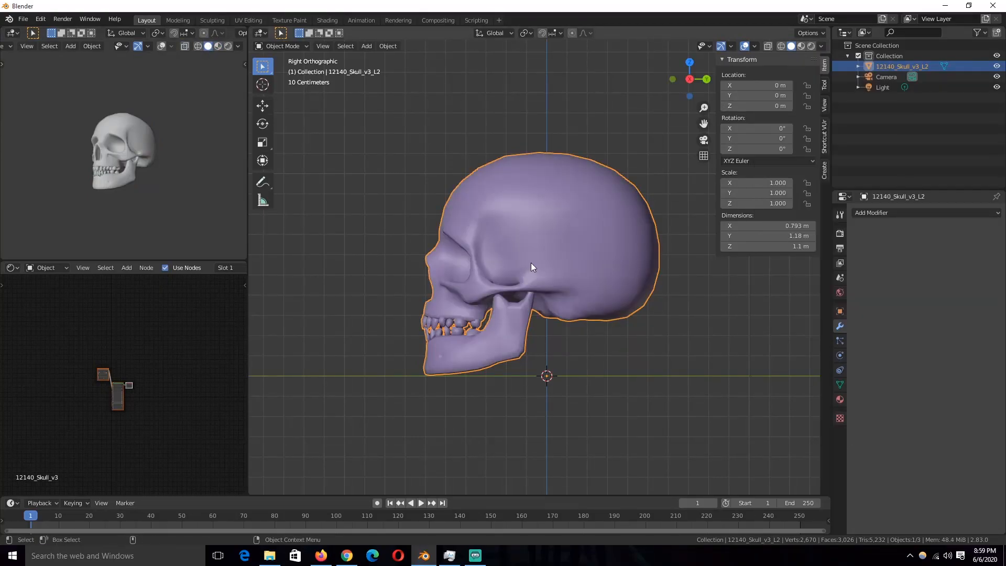
key(n)
Place the 3D cursor at the skull's jaw joint in the right side view and add an armature there
middle_drag(526, 257, 632, 259)
scroll(603, 265, down, 2)
key(KP_3)
scroll(483, 291, up, 4)
shift+right_click(505, 322)
key(shift+a)
mouse_move(484, 457)
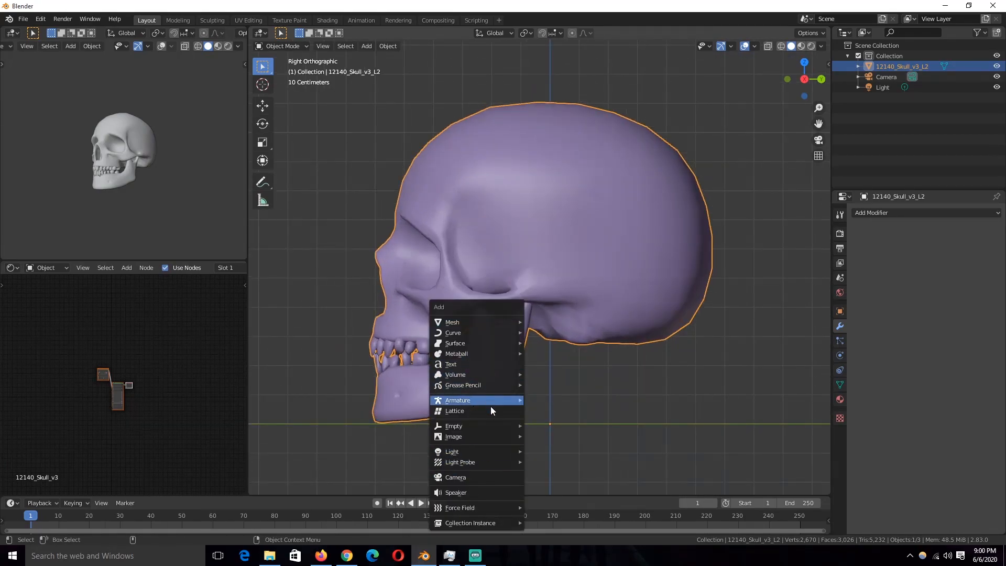
mouse_move(498, 400)
click(560, 401)
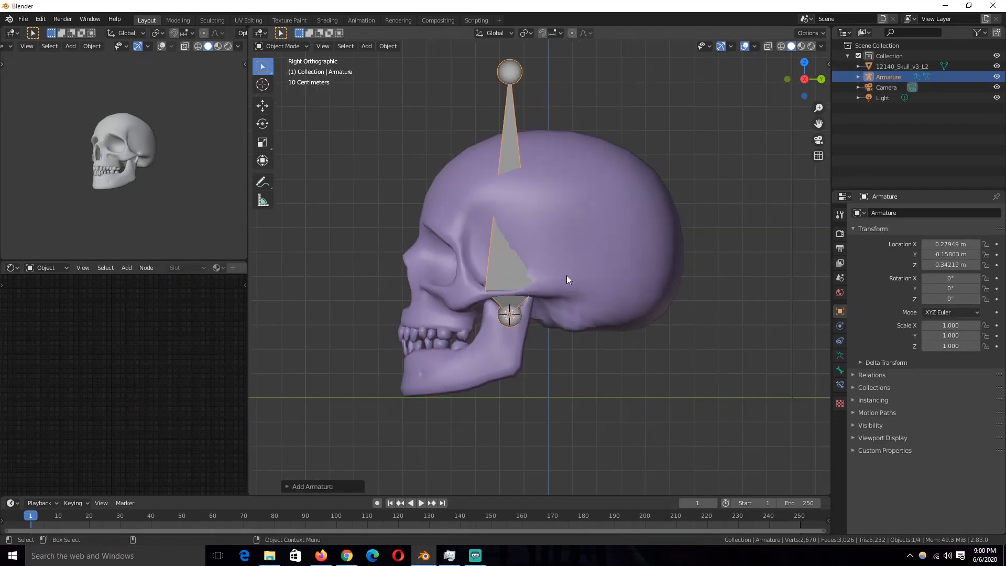
Move the armature along X to the skull's centre, about 0.016 m, and display the side view in wireframe
key(KP_1)
key(g)
key(x)
click(508, 268)
key(KP_3)
key(shift+z)
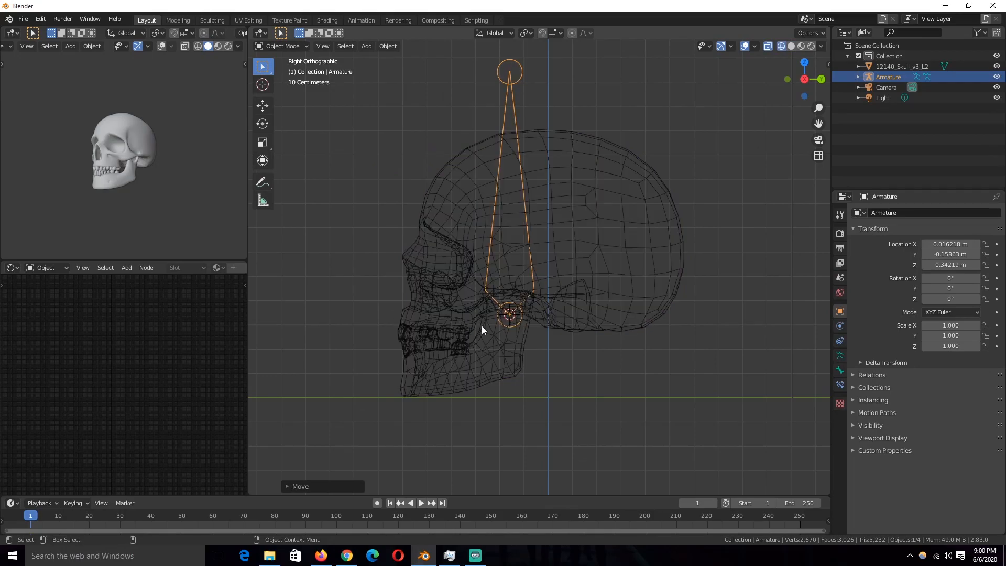
Enter edit mode on the armature and try extruding a bone from its root at the jaw joint to the chin
key(Tab)
key(e)
click(410, 393)
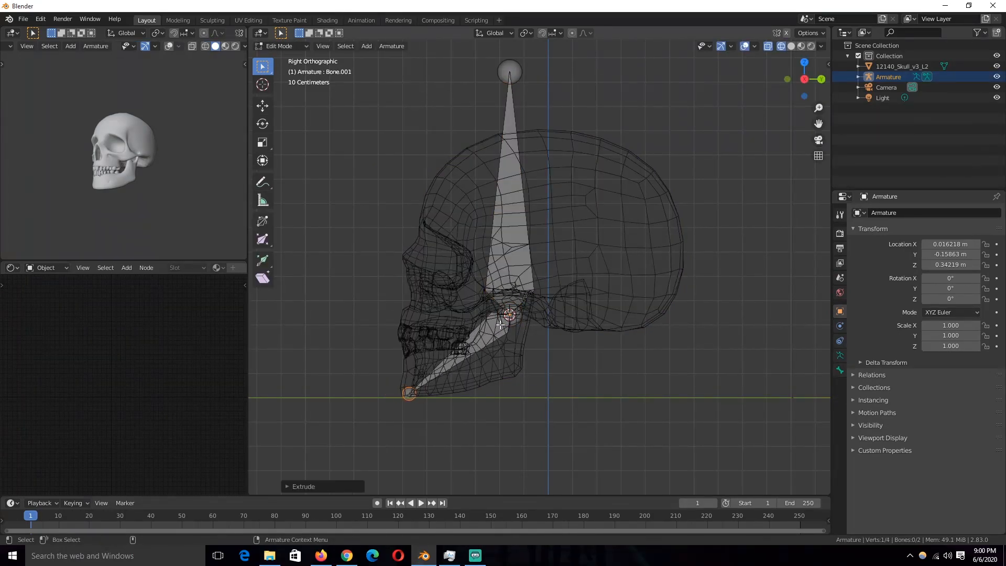
Duplicate the upright main bone, then rotate, move and shorten the copy to lie along the lower jaw up to the chin
click(518, 223)
key(shift+d)
click(434, 319)
key(r)
key(g)
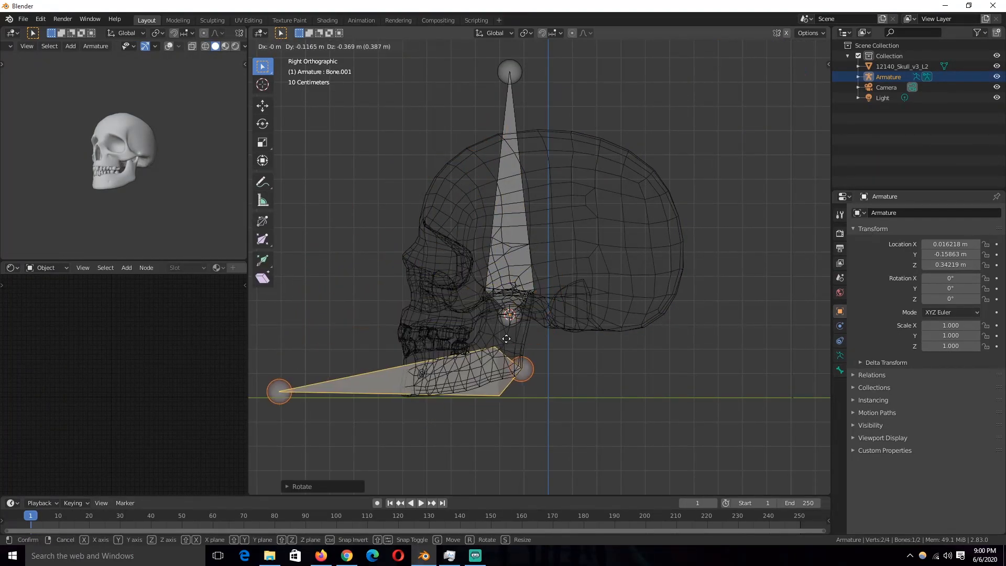
key(r)
key(g)
click(334, 420)
click(305, 450)
key(g)
click(406, 381)
click(495, 354)
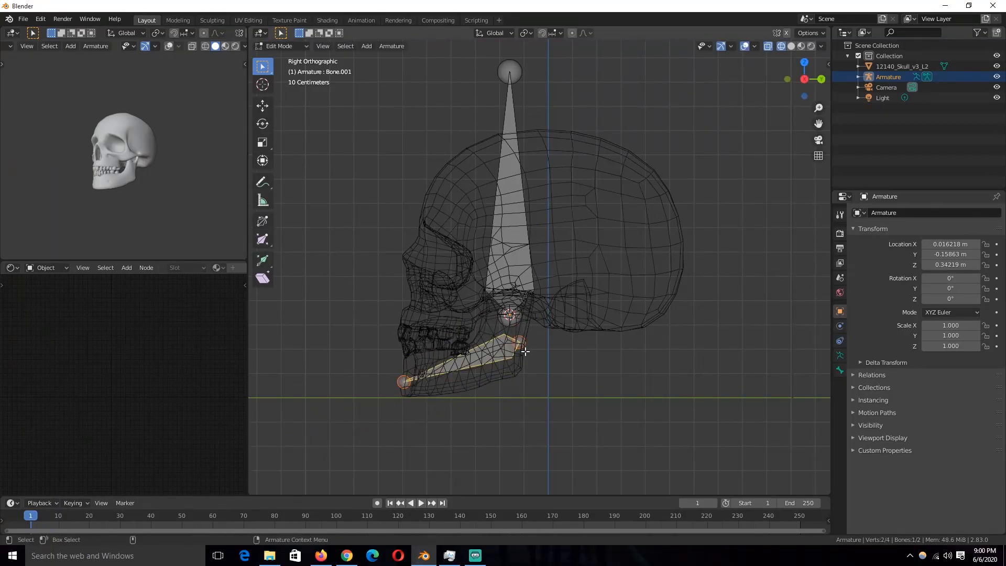
Duplicate the lower-jaw bone and rotate the copy to point forward from the jaw joint along the upper jaw
key(shift+d)
click(505, 315)
key(r)
click(506, 339)
Parent the jaw bones to the upright main bone and return the armature to object mode
key(ctrl+p)
click(510, 275)
key(Tab)
key(ctrl+z)
key(ctrl+z)
key(ctrl+p)
click(511, 278)
key(Tab)
middle_drag(508, 275, 510, 279)
key(KP_3)
Parent the skull mesh to the armature with automatic weights
click(558, 277)
shift+click(510, 111)
key(ctrl+p)
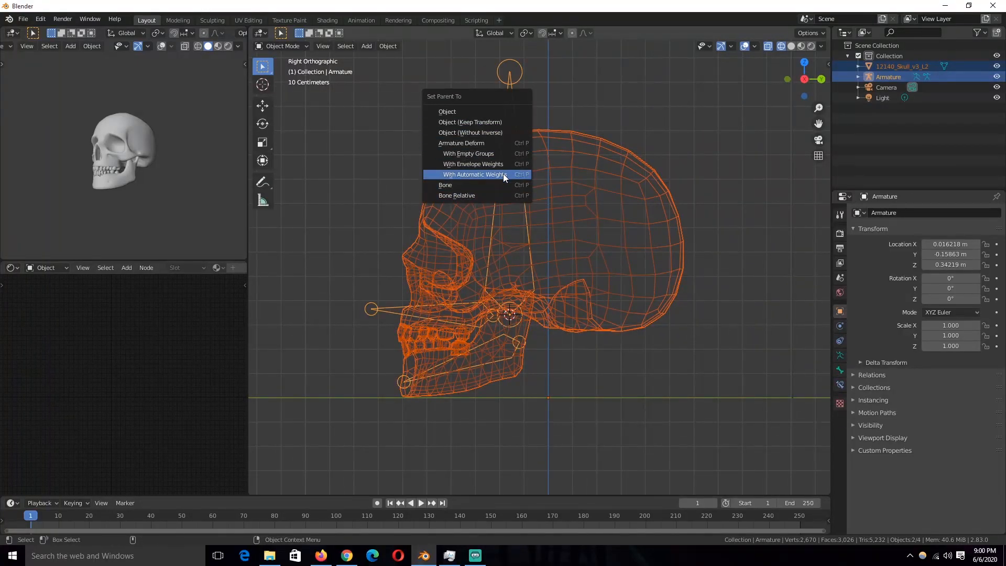
click(503, 174)
In pose mode, test the upper-jaw bone's rotation and rotate the lower-jaw bone to open the mouth
click(518, 113)
key(ctrl+Tab)
click(429, 311)
key(r)
right_click(592, 404)
click(503, 360)
key(r)
right_click(558, 350)
key(r)
click(620, 300)
Return to object mode, select the skull mesh and display its vertex groups
key(ctrl+Tab)
click(620, 300)
click(839, 357)
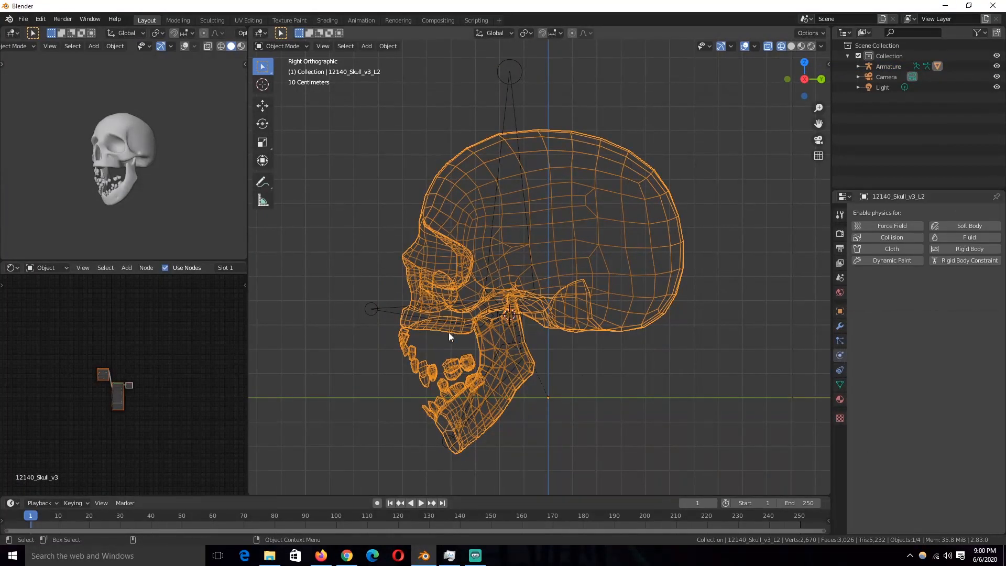
click(839, 381)
Check the names of the lower-jaw and upper-jaw bones in pose mode against the skull's vertex groups
click(391, 313)
key(ctrl+Tab)
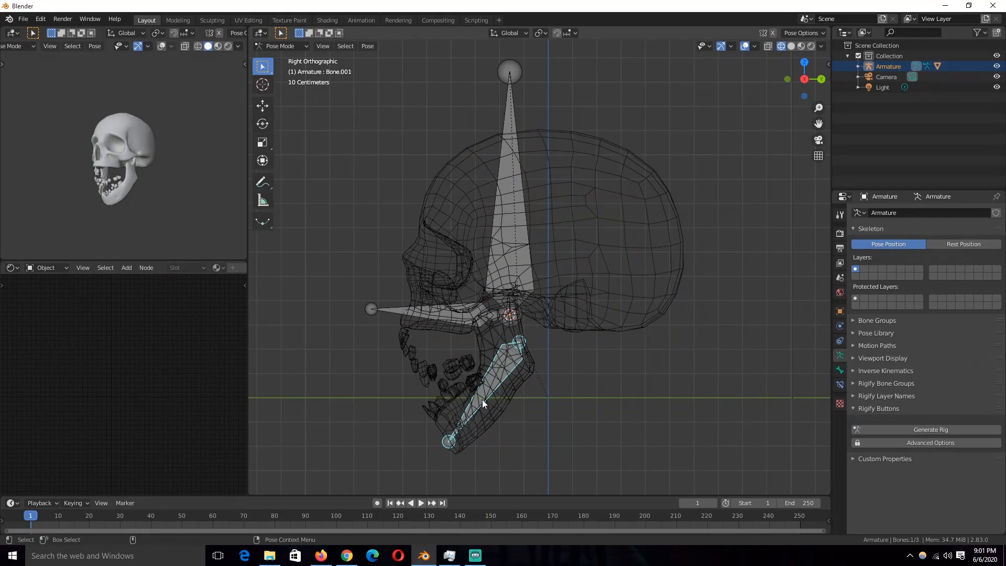
key(ctrl+Tab)
click(521, 363)
click(880, 267)
click(382, 306)
key(ctrl+Tab)
click(383, 307)
key(ctrl+Tab)
Activate the skull's Bone.001 vertex group, enter edit mode, and show the Armature modifier's deformation in edit mode and on the cage
click(549, 292)
click(937, 256)
key(Tab)
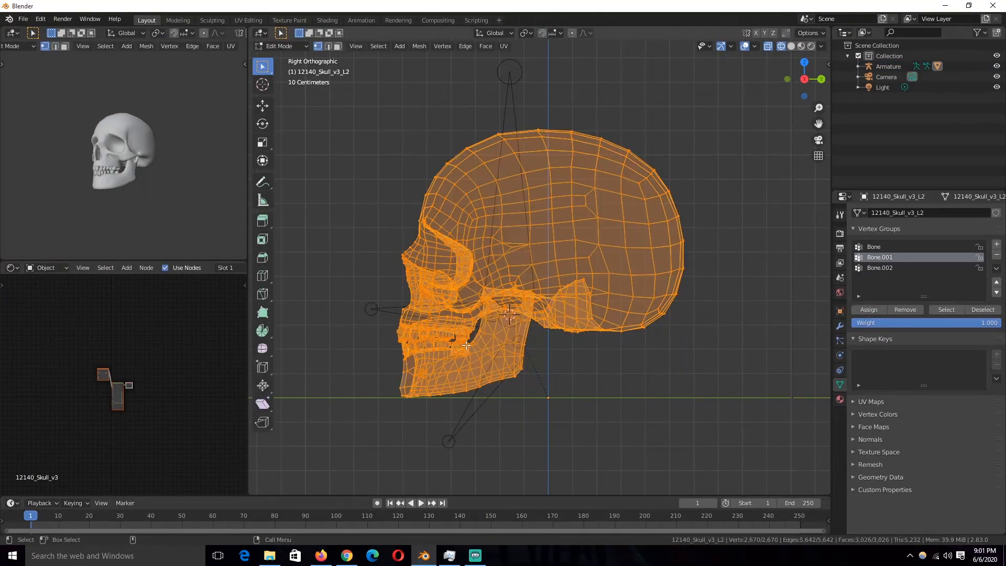
click(840, 326)
click(936, 228)
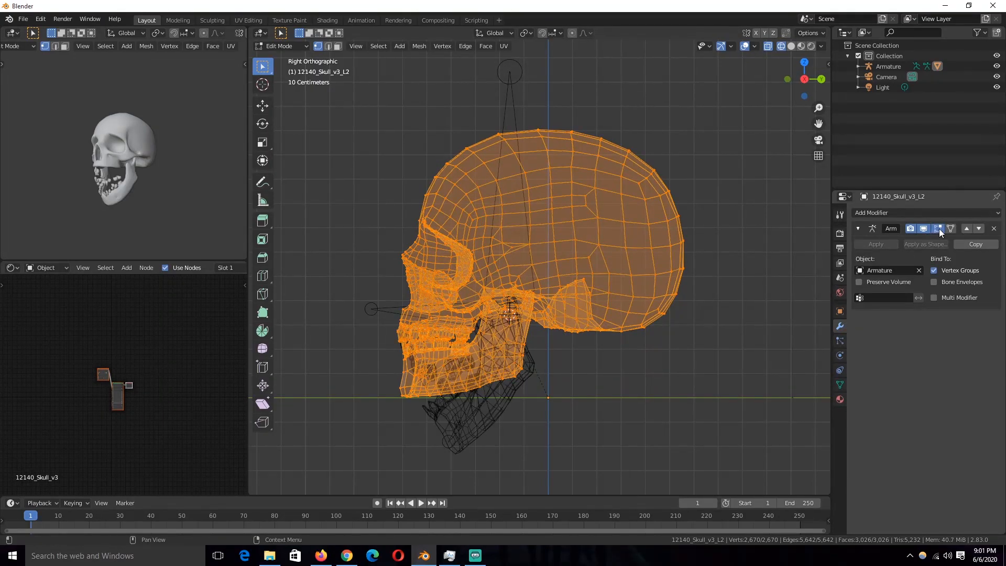
click(950, 229)
Circle-select all the teeth and the lower jaw and assign them to the Bone.001 vertex group with weight 1.000
key(alt+a)
shift+middle_drag(480, 373, 563, 241)
scroll(563, 241, up, 3)
key(c)
scroll(445, 209, up, 5)
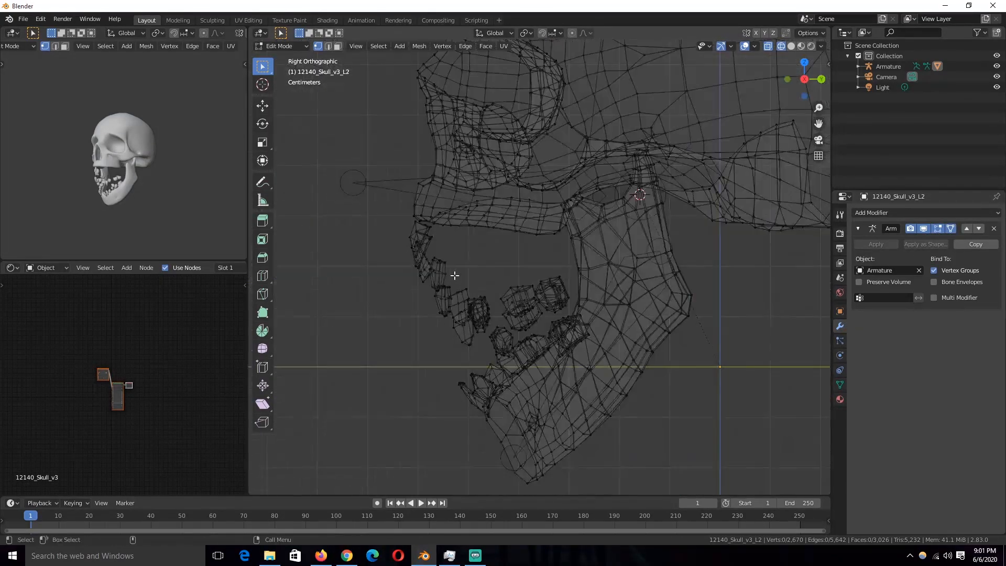
key(c)
mouse_move(445, 178)
mouse_down()
mouse_move(440, 209)
mouse_move(536, 371)
mouse_move(728, 372)
mouse_move(628, 379)
mouse_up()
scroll(627, 379, down, 8)
key(Escape)
scroll(628, 379, down, 6)
shift+middle_drag(623, 356, 545, 299)
key(c)
mouse_move(545, 298)
mouse_down()
mouse_move(600, 304)
mouse_move(605, 268)
mouse_up()
key(Escape)
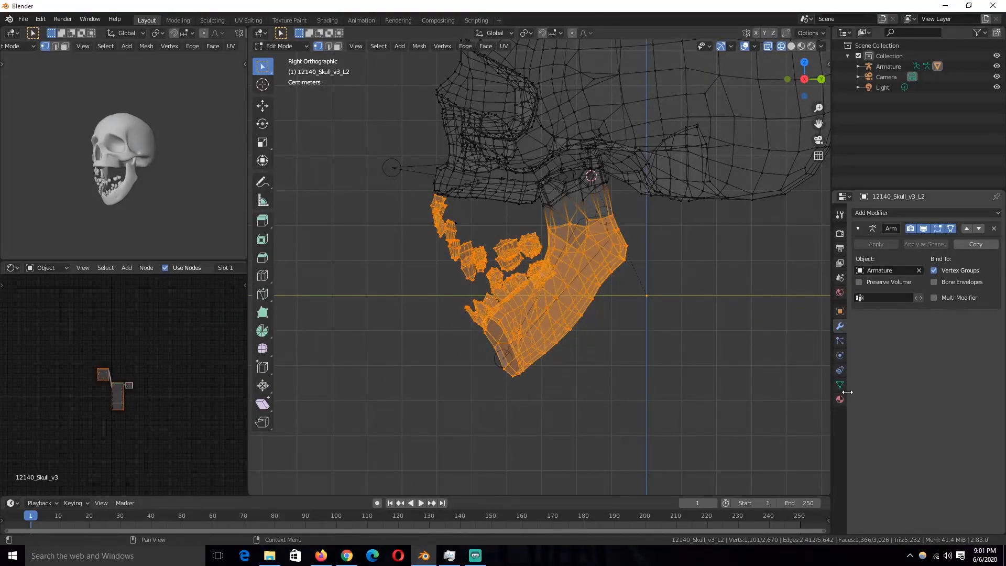
click(840, 384)
click(876, 310)
Add the missed tooth vertices, invert the selection, and remove the upper skull from the Bone.001 and Bone vertex groups
key(c)
click(455, 266)
key(Escape)
shift+middle_drag(560, 262, 554, 281)
key(ctrl+i)
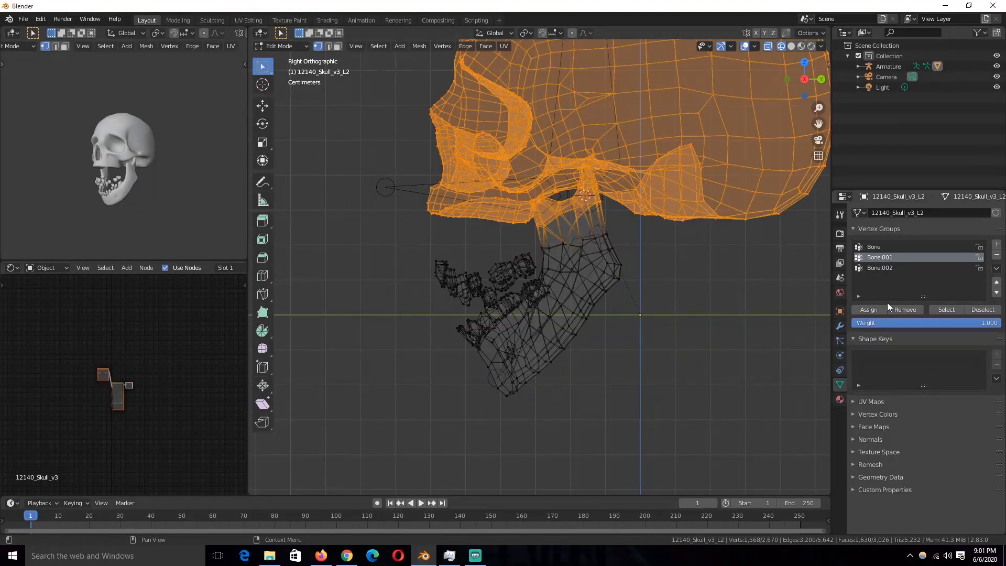
click(902, 310)
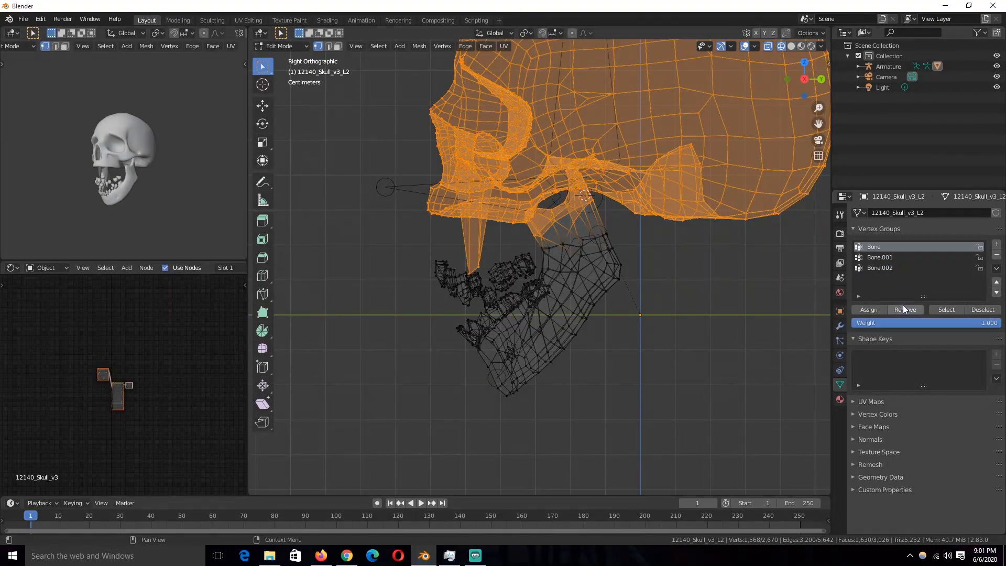
Undo the upper skull's removal from the Bone group and invert the selection back to the lower jaw and teeth
key(alt+a)
key(c)
key(Escape)
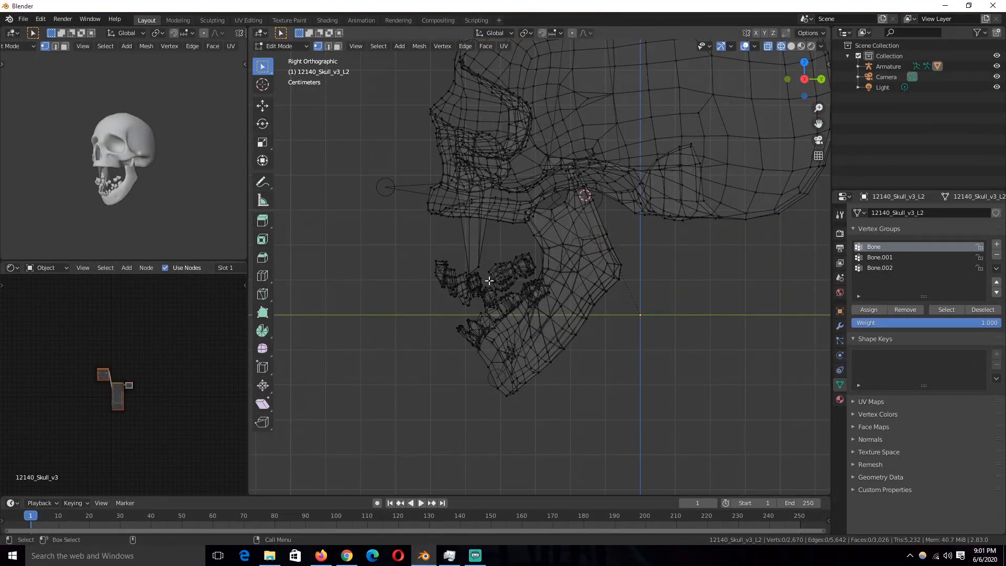
key(ctrl+z)
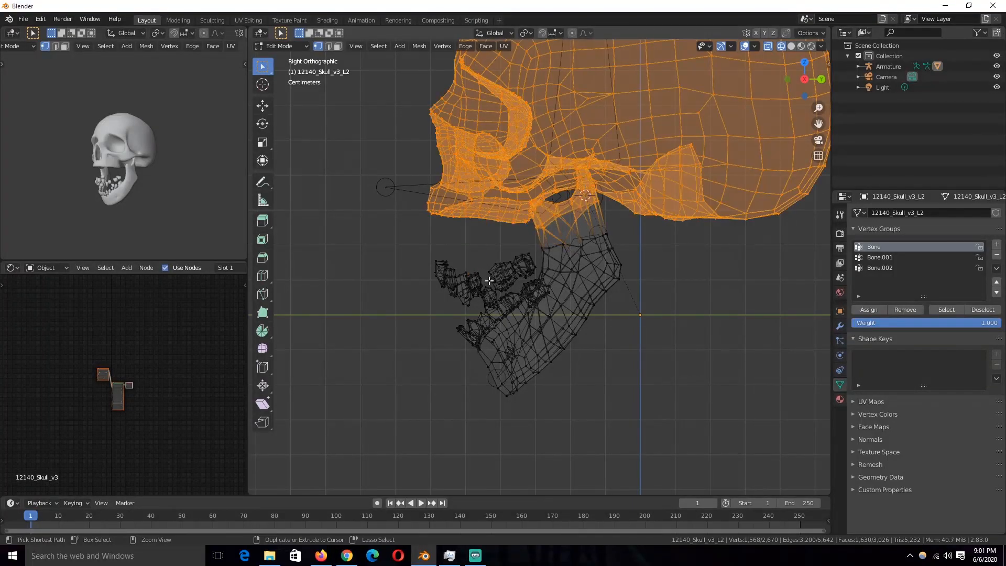
key(ctrl+i)
Remove the selected lower jaw and teeth from the Bone and Bone.002 vertex groups
click(877, 310)
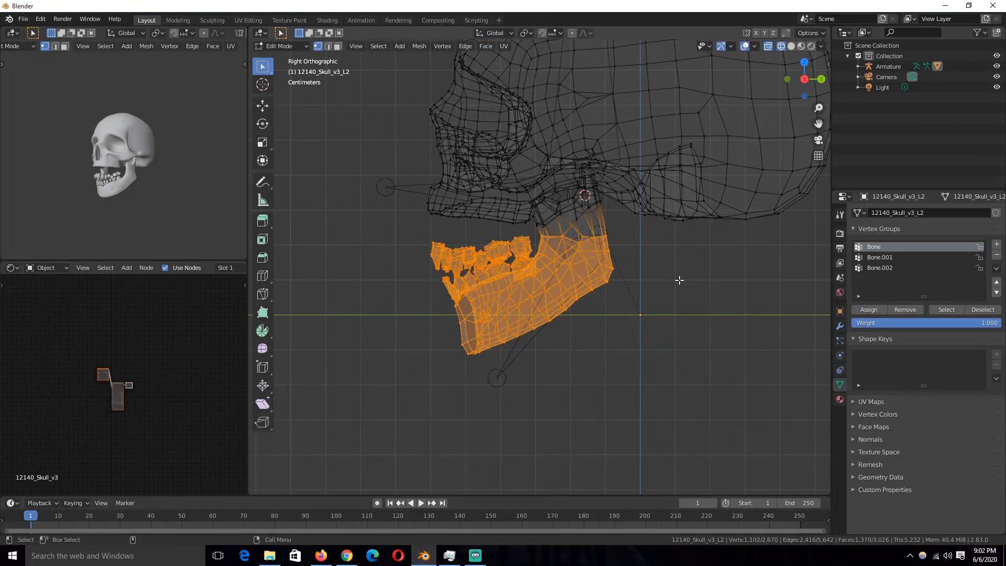
key(ctrl+z)
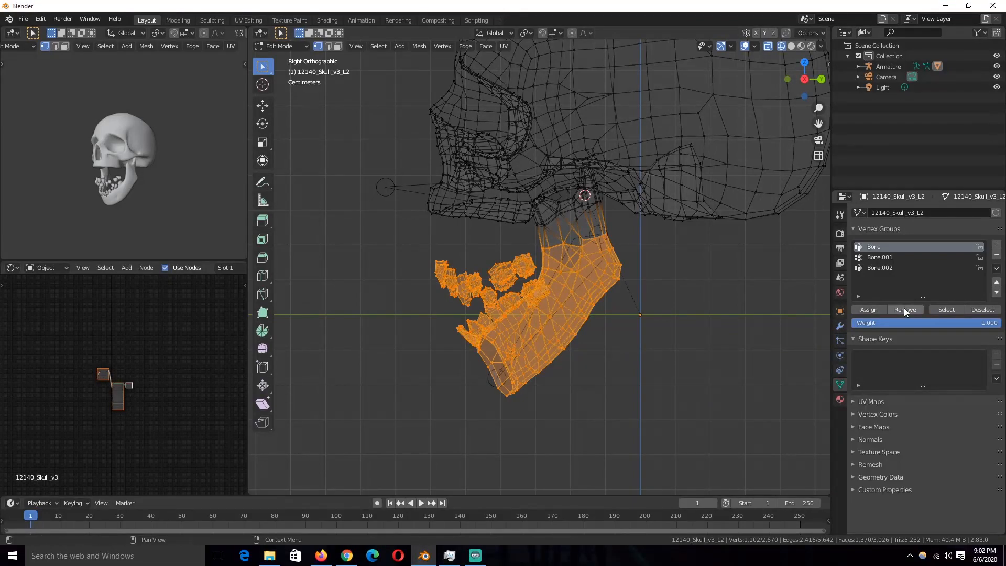
click(882, 258)
click(904, 309)
click(887, 267)
click(900, 310)
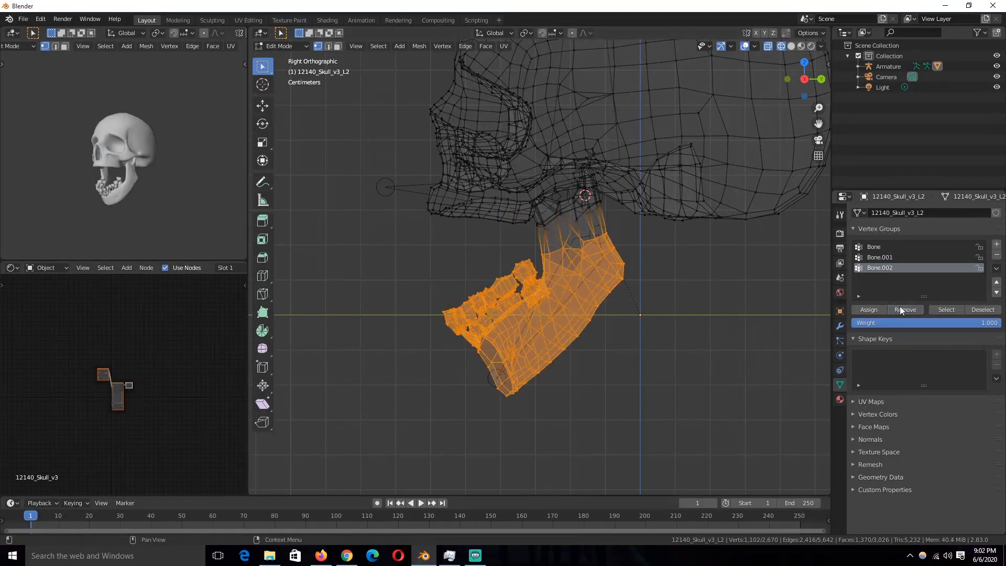
Select the whole upper row of teeth with its linked geometry and assign it to the Bone.002 vertex group with weight 1.000
scroll(438, 208, up, 4)
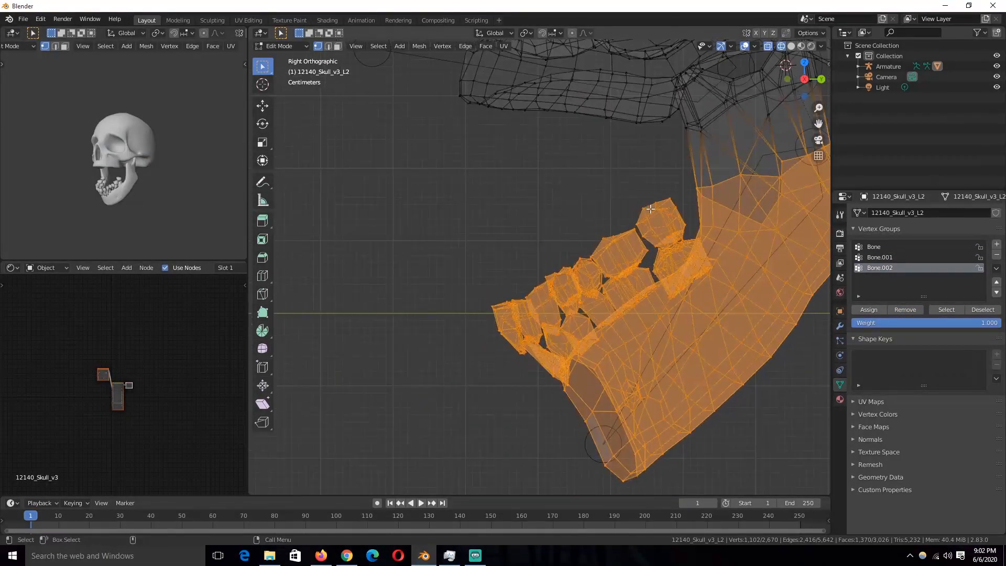
click(607, 170)
key(c)
drag(658, 202, 487, 273)
key(Escape)
key(ctrl+l)
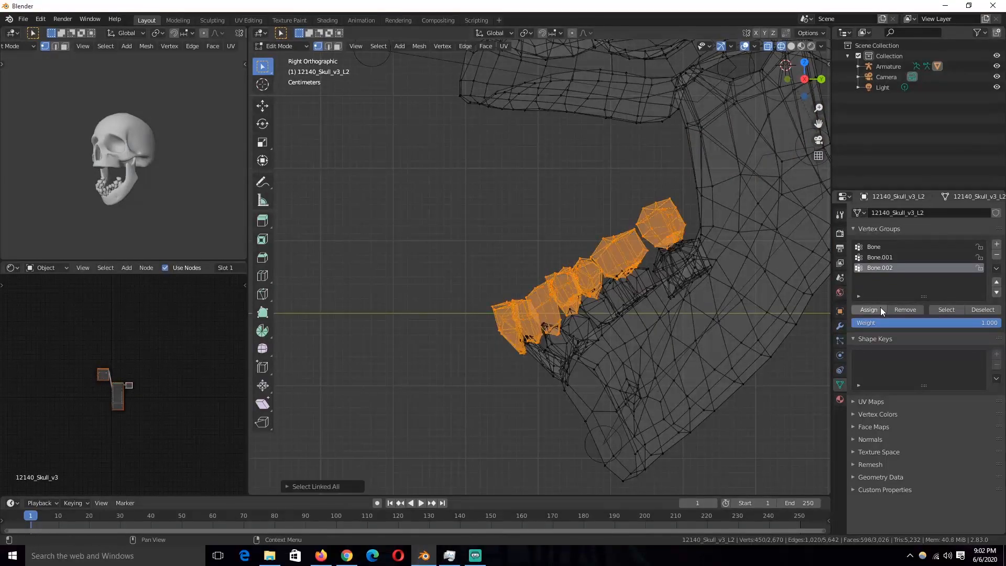
click(880, 310)
Remove the upper teeth from the Bone.001 vertex group
click(885, 257)
click(902, 309)
scroll(545, 269, down, 5)
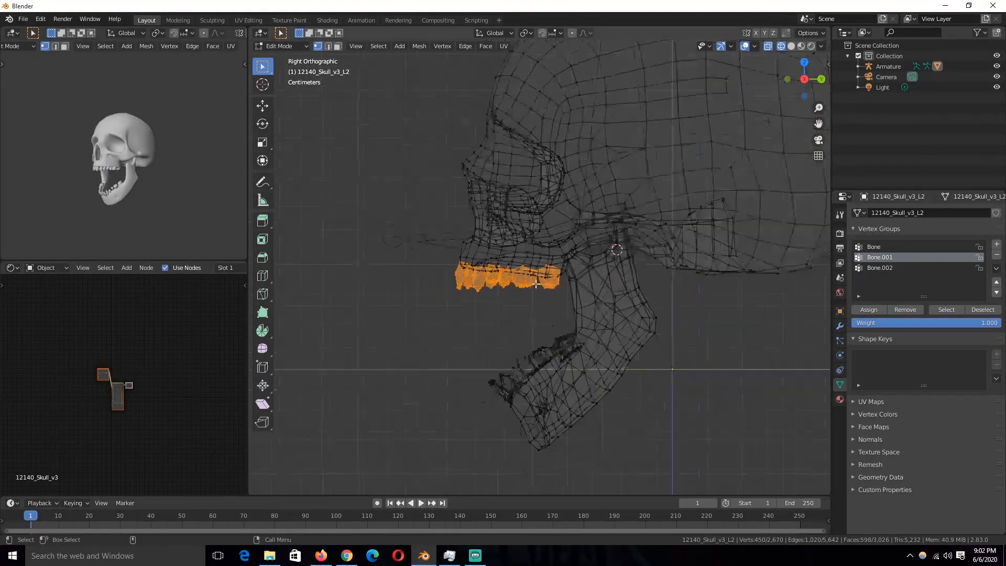
Leave mesh editing and test-rotate the upper-jaw bone in pose mode, undoing the rotation
key(Tab)
click(457, 250)
key(r)
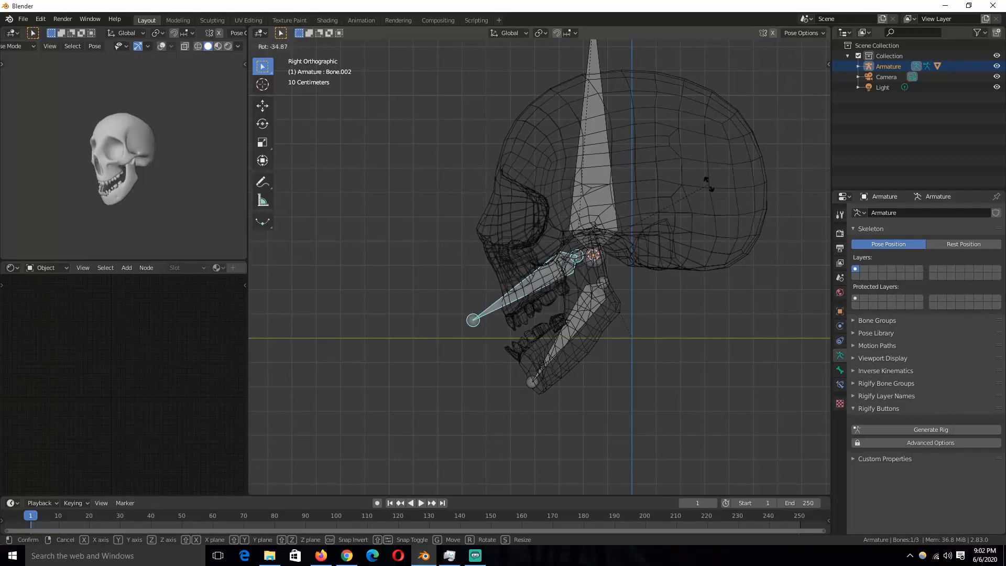
click(677, 296)
key(ctrl+z)
key(ctrl+z)
key(r)
right_click(642, 315)
Undo the remaining pose rotations to close the mouth and test-rotate the upper-jaw and main bones, cancelling each rotation
key(ctrl+z)
key(ctrl+z)
key(r)
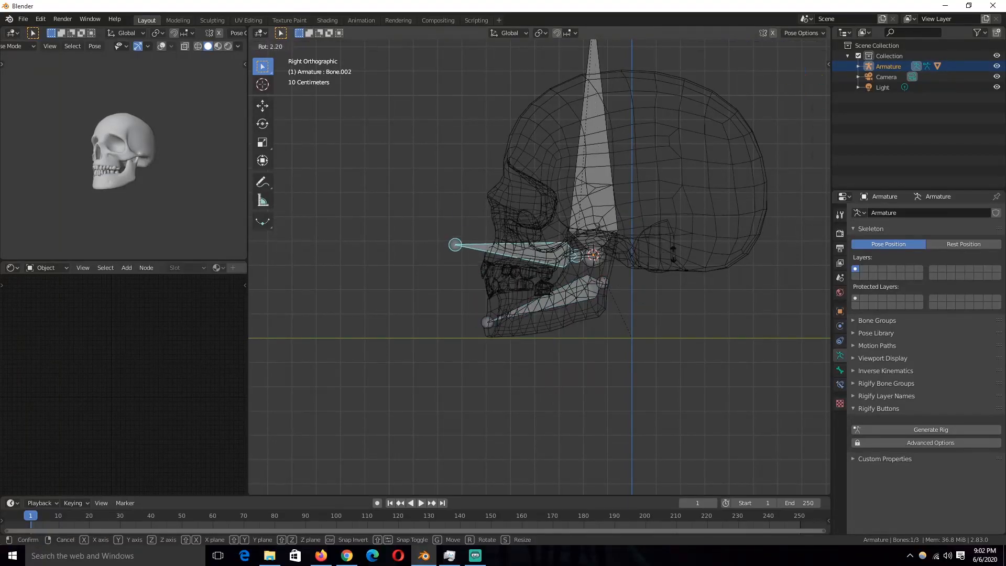
right_click(694, 252)
click(603, 209)
key(r)
right_click(738, 262)
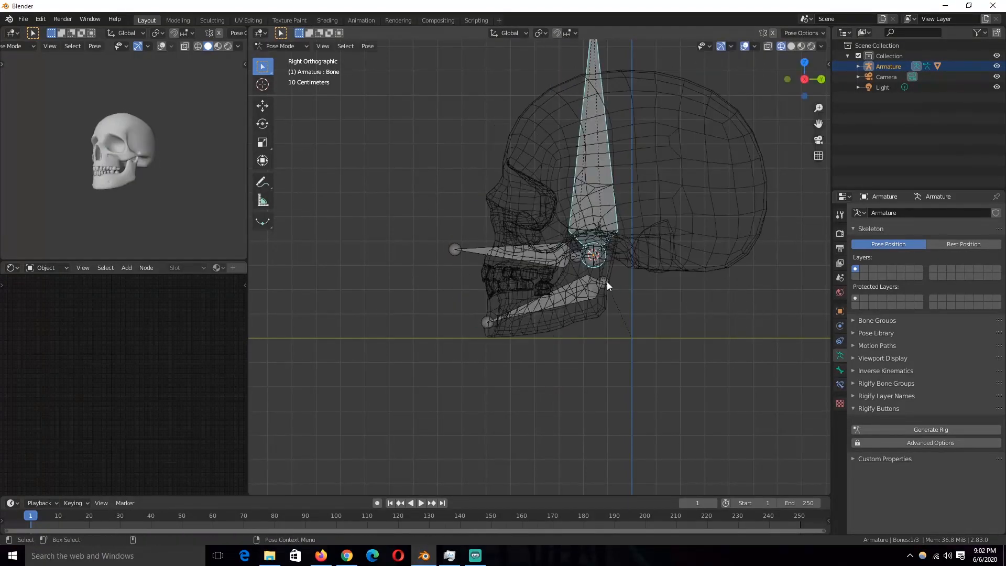
Test-rotate the lower-jaw, main and upper-jaw bones in turn, cancelling each rotation
click(605, 282)
key(r)
right_click(638, 301)
click(601, 220)
key(r)
right_click(716, 165)
click(540, 255)
key(r)
right_click(716, 312)
key(r)
right_click(414, 330)
Switch to Object Mode with solid shading and select the skull mesh in the front view
click(283, 46)
click(282, 59)
click(791, 46)
scroll(689, 197, down, 5)
click(602, 225)
scroll(632, 208, down, 5)
key(KP_1)
scroll(606, 266, up, 5)
shift+middle_drag(607, 266, 645, 242)
Start saving the file and create a new folder inside E:\models
key(ctrl+s)
click(283, 268)
scroll(309, 366, down, 4)
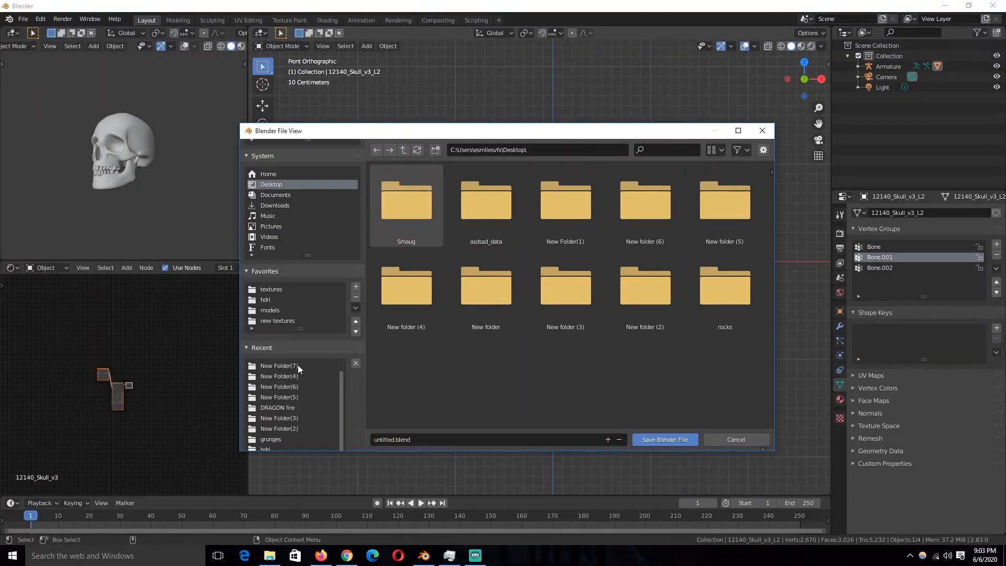
click(296, 408)
click(406, 149)
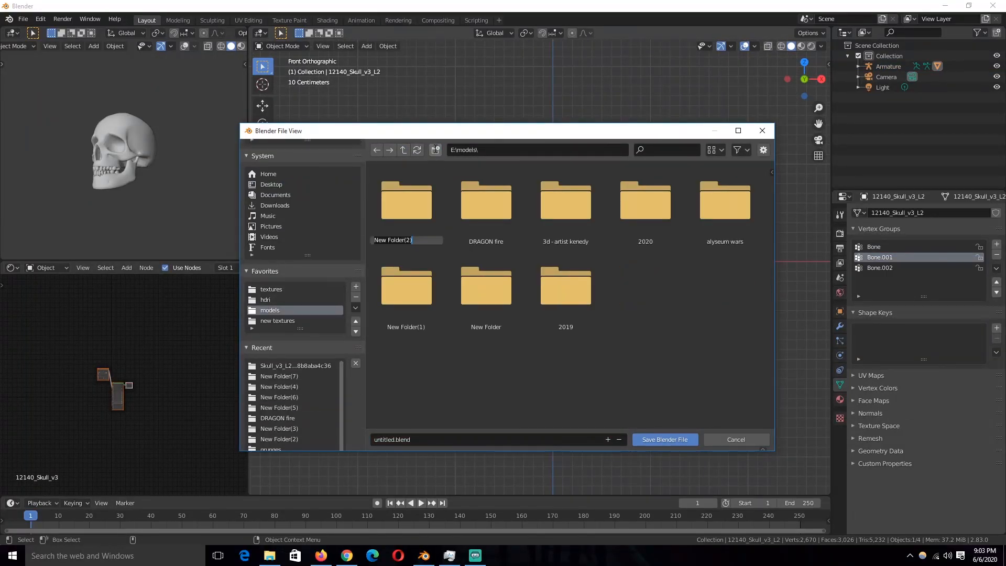
Save the file as ghost storm.blend in E:\models\New Folder(2)
double_click(485, 217)
right_click(413, 205)
click(435, 211)
right_click(435, 210)
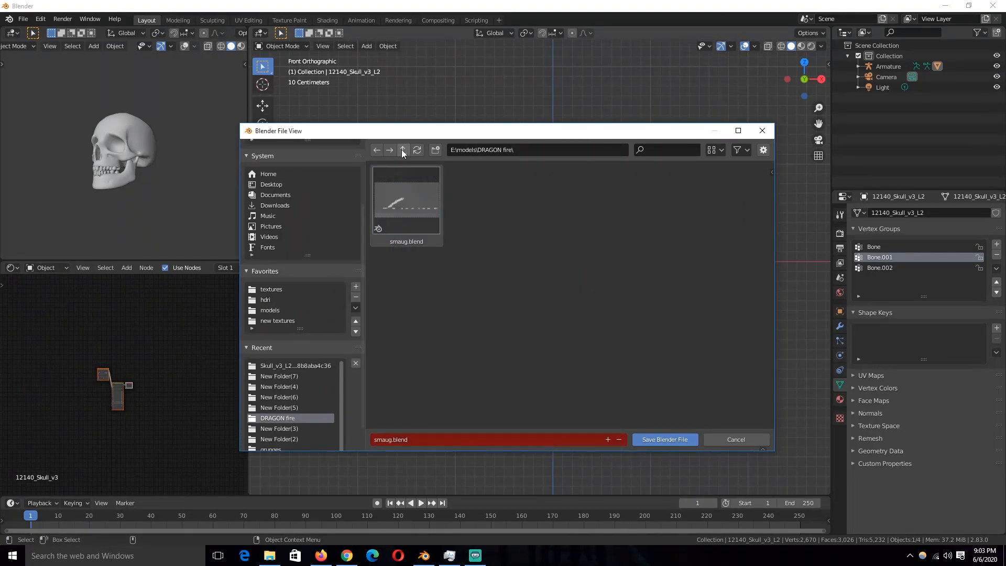
click(403, 151)
double_click(440, 235)
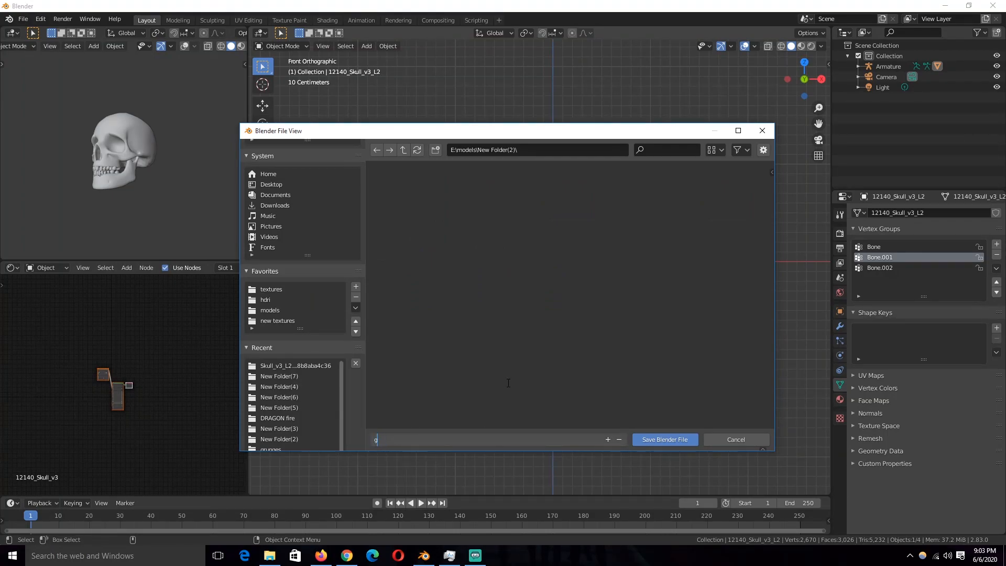
key(Return)
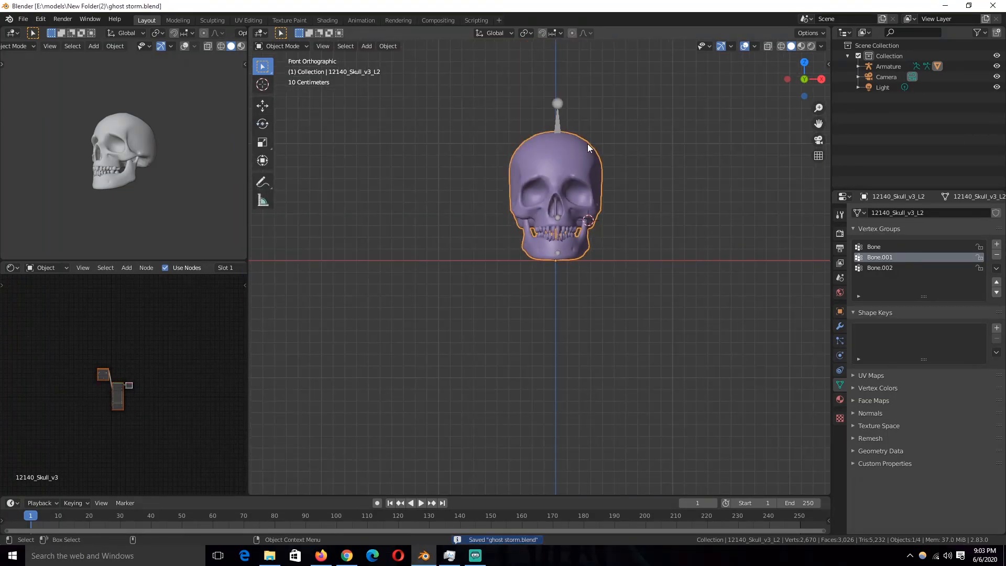
Turn on auto keying in the side view and key the armature's start position at frame 1, well behind the origin along Y
key(KP_3)
click(377, 502)
scroll(574, 236, down, 5)
key(g)
right_click(733, 226)
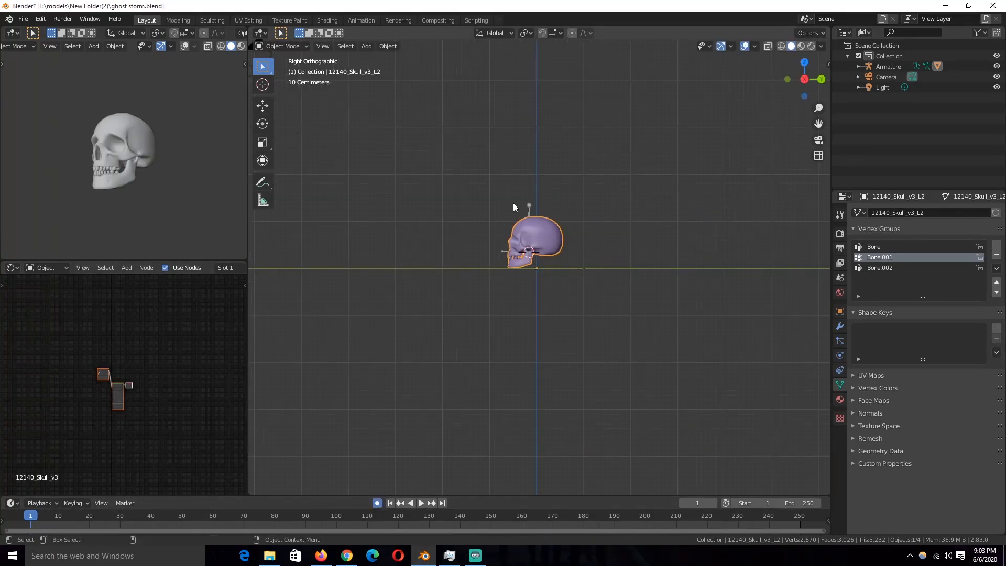
click(529, 206)
key(g)
click(719, 207)
key(r)
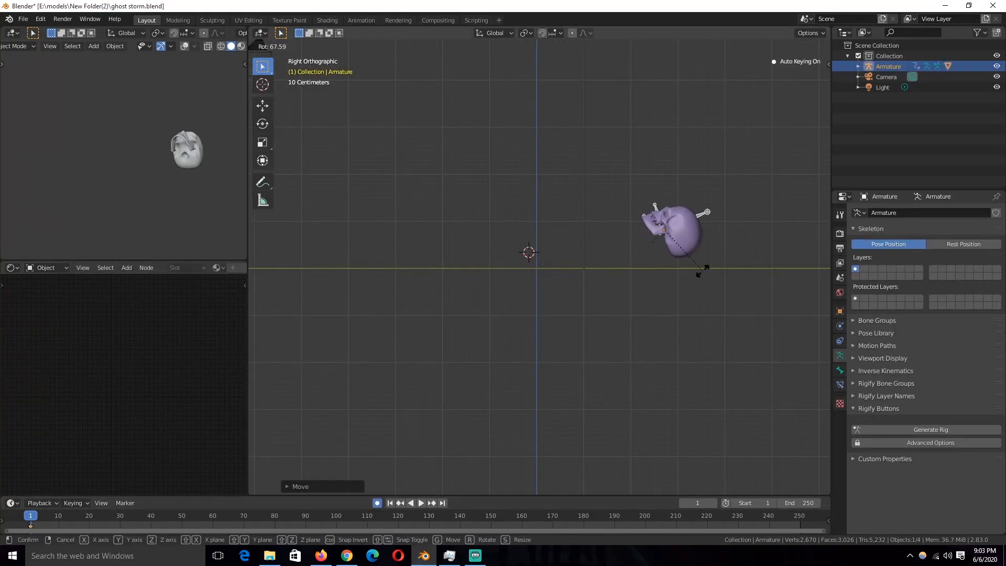
click(726, 192)
At frame 251, move the armature about 3.1 m along negative Y to key its end position
key(g)
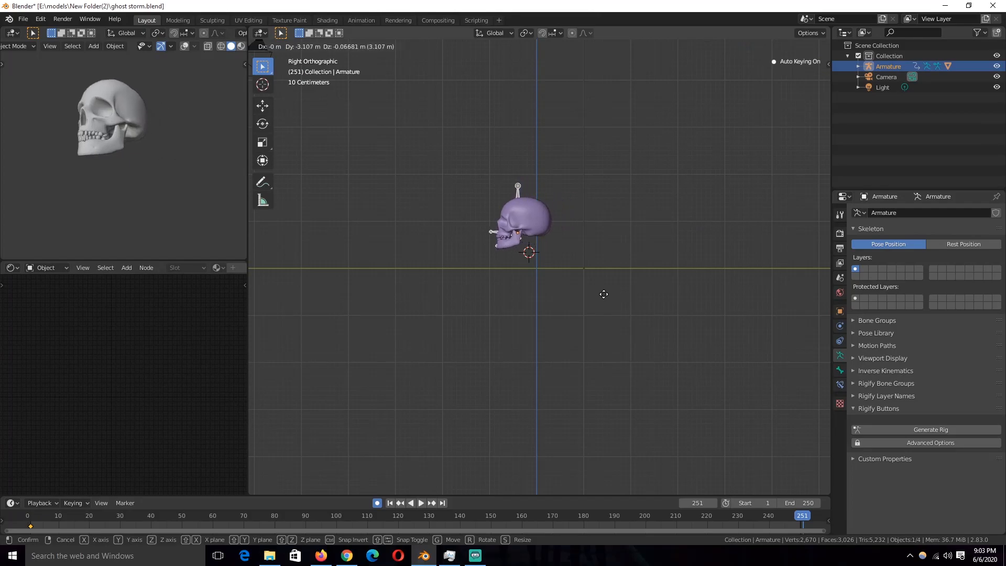
click(602, 293)
key(r)
click(627, 227)
key(r)
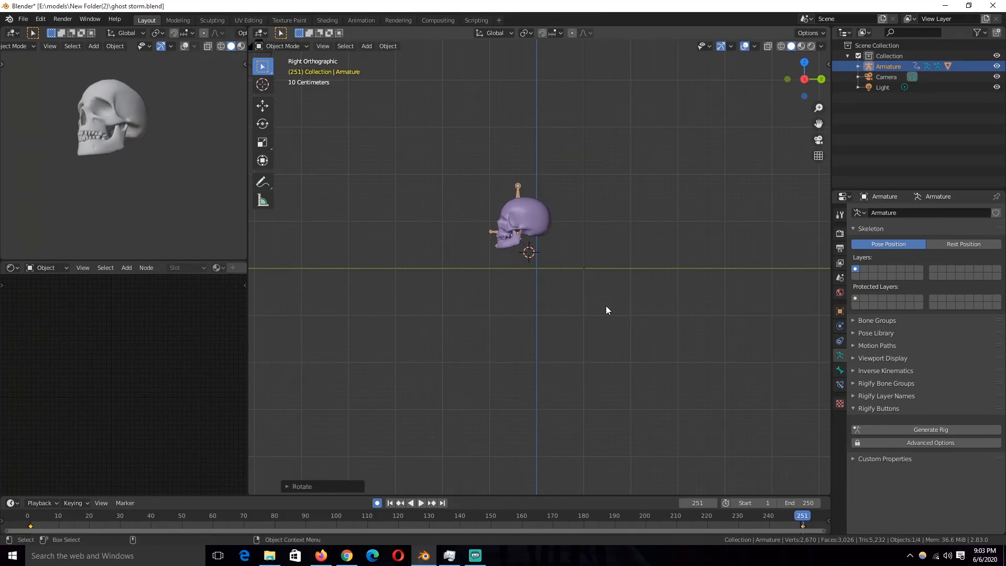
click(604, 305)
Put the armature in Pose Mode, select the lower-jaw bone and play the animation briefly
click(495, 249)
click(489, 238)
key(ctrl+Tab)
click(494, 243)
key(space)
key(Escape)
Move the armature's last keyframe to frame 117 and change the keyframes' handle type in the enlarged timeline
click(389, 525)
drag(427, 496, 419, 428)
key(v)
key(a)
key(space)
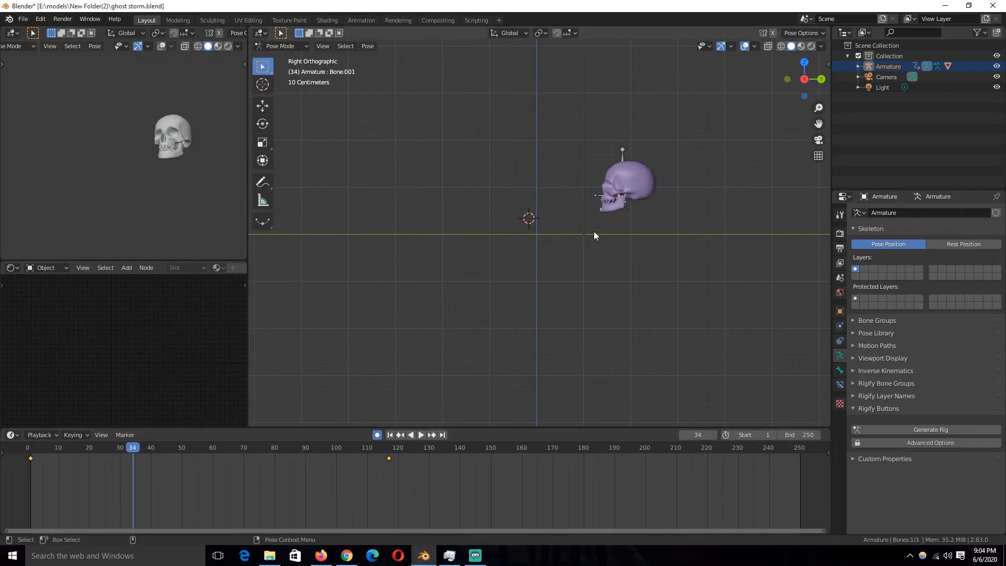
At frame 89, rotate the lower-jaw, main and upper-jaw bones to key a wide-open mouth with the head tilted back
drag(309, 448, 302, 473)
key(r)
click(628, 292)
click(551, 155)
key(r)
click(631, 155)
click(533, 205)
key(r)
click(513, 306)
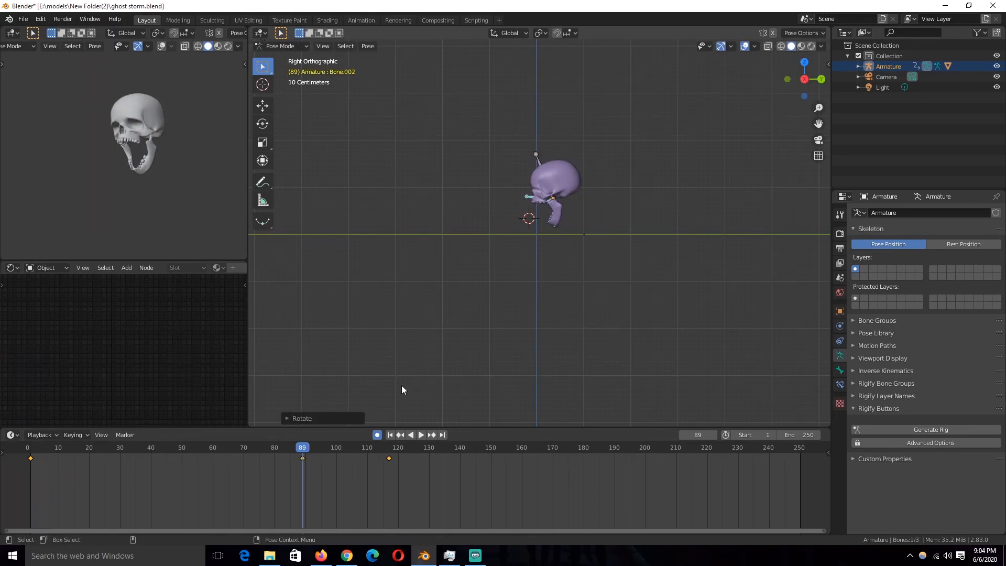
Clear the rotation of all three bones at frame 34 to key a closed mouth, and save the file
click(53, 454)
key(space)
key(space)
drag(289, 451, 277, 456)
key(a)
click(192, 451)
key(Down)
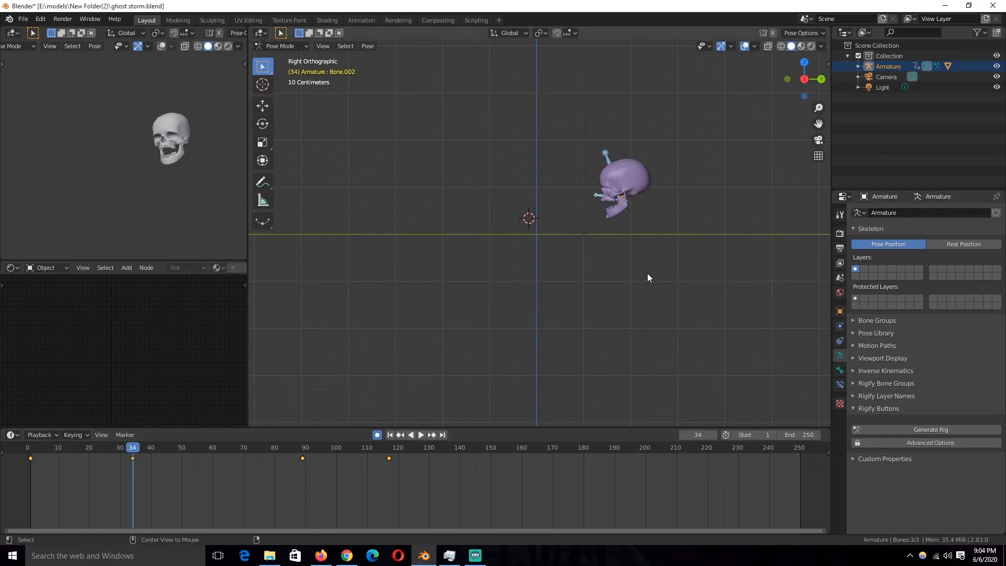
key(alt+r)
key(ctrl+s)
Play the animation, move the armature's last keyframe to frame 141 and key a pose at frame 111
click(34, 451)
key(space)
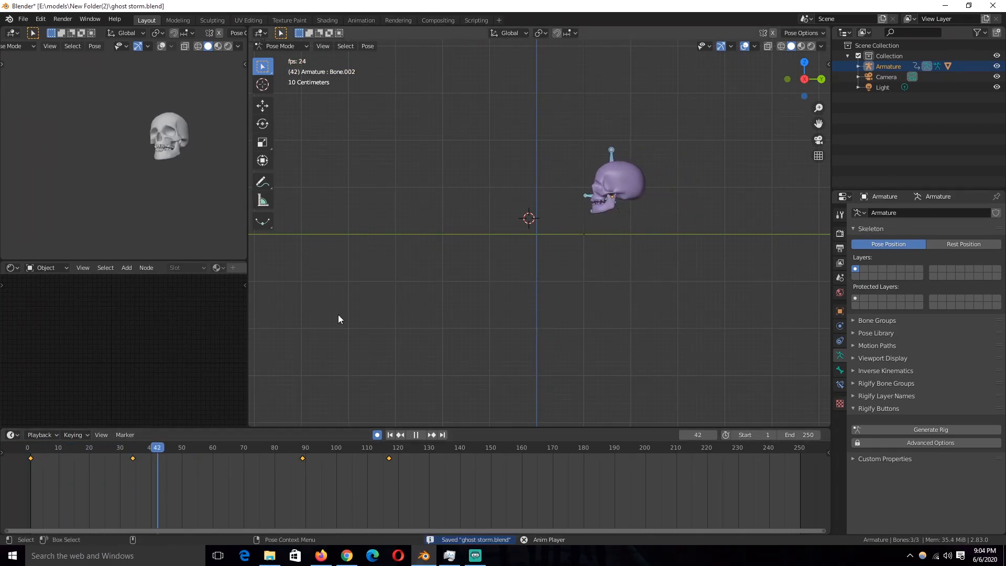
key(space)
drag(403, 450, 465, 455)
drag(358, 452, 408, 465)
Rotate the lower-jaw, main and upper-jaw bones at frame 123 to key another pose, and save the file
click(556, 225)
key(r)
click(560, 226)
click(532, 156)
key(r)
click(601, 183)
key(r)
click(558, 230)
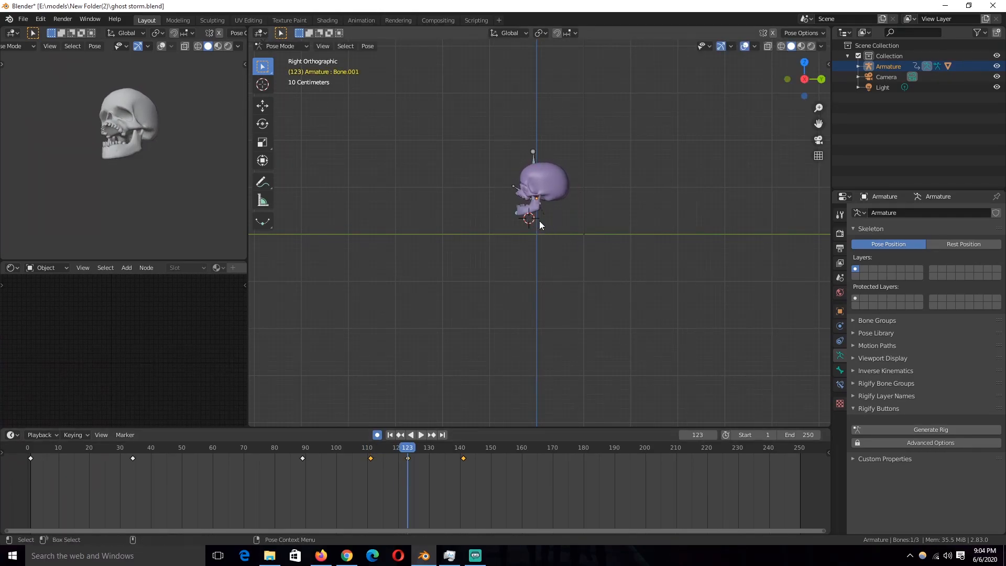
key(ctrl+s)
Rotate the main bone at frame 123 to adjust the head's tilt with the mouth closed
click(533, 156)
key(r)
click(631, 181)
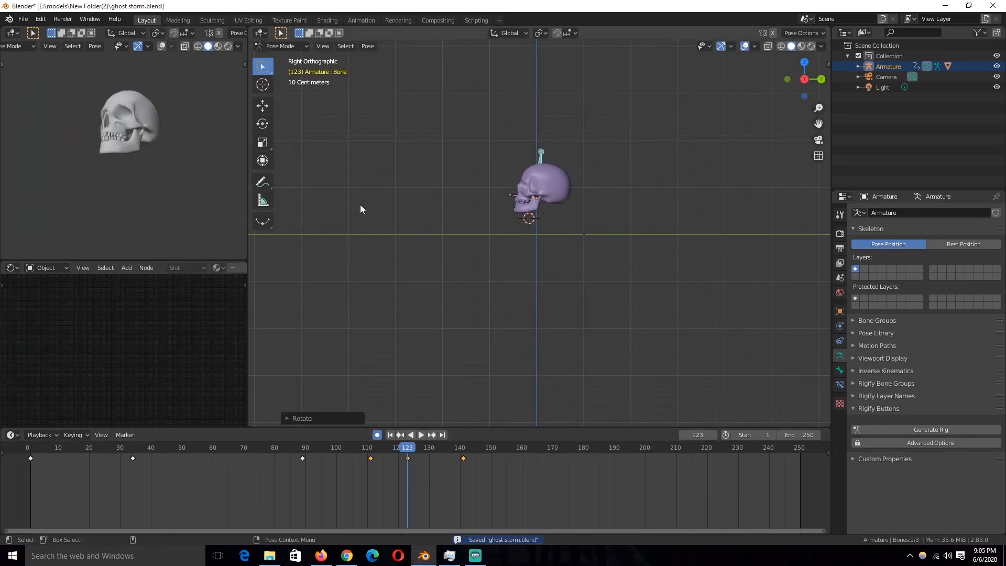
middle_drag(450, 225, 543, 235)
key(r)
click(543, 244)
Rotate the main bone freely at frames 127, 133 and 138 to key a series of head turns
drag(408, 449, 453, 454)
key(r)
key(r)
click(530, 236)
key(r)
key(r)
click(584, 247)
key(r)
key(r)
click(568, 222)
Play the animation from the start to review the mouth opening and the head turns
click(30, 448)
key(space)
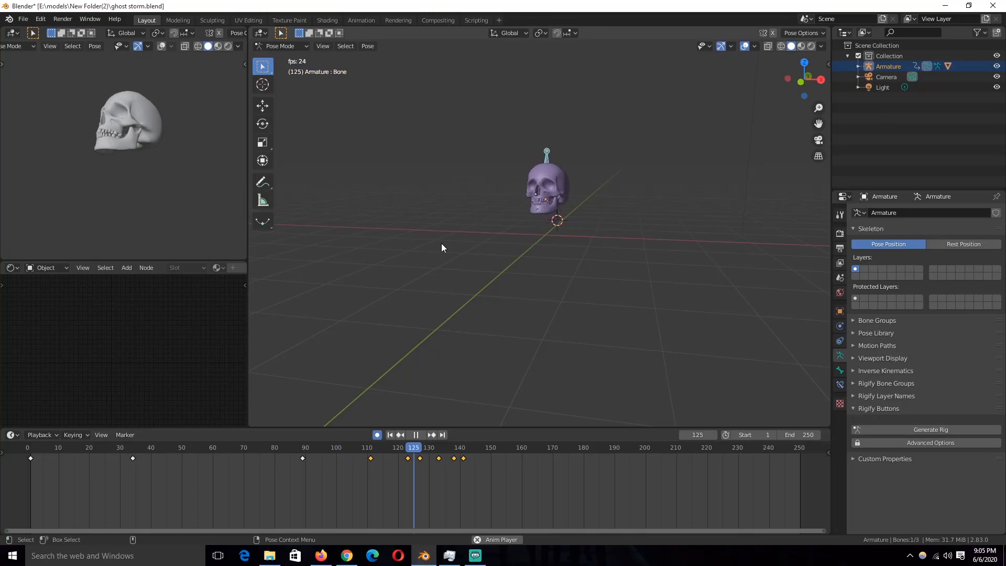
key(space)
key(space)
click(338, 465)
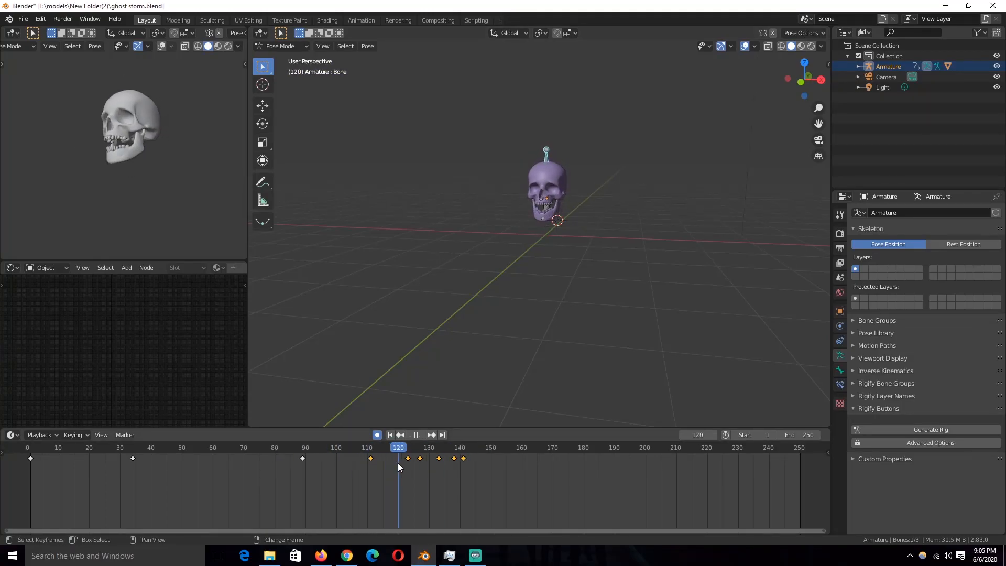
key(space)
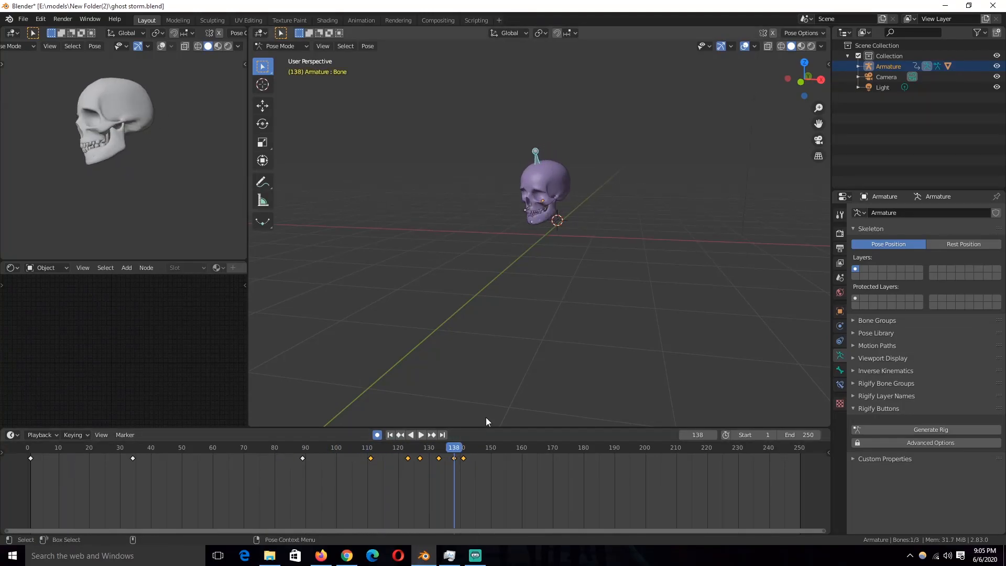
Switch the enlarged timeline to the Graph Editor with all curves framed, and save the file
drag(487, 426, 519, 358)
key(ctrl+Tab)
key(Home)
key(ctrl+s)
Select the armature's Y Location curve and hide all other curves
click(289, 396)
key(l)
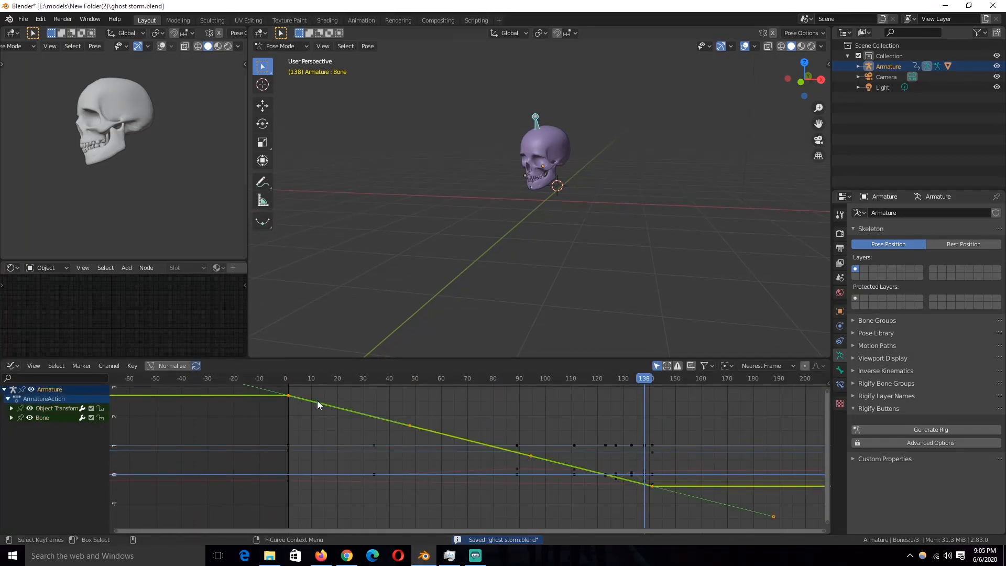
key(shift+h)
shift+right_click(253, 419)
scroll(608, 463, down, 5)
Move the Y Location curve's last keyframe out to about frame 230 and play the animation
click(608, 463)
drag(594, 474, 749, 517)
key(space)
scroll(585, 463, down, 5)
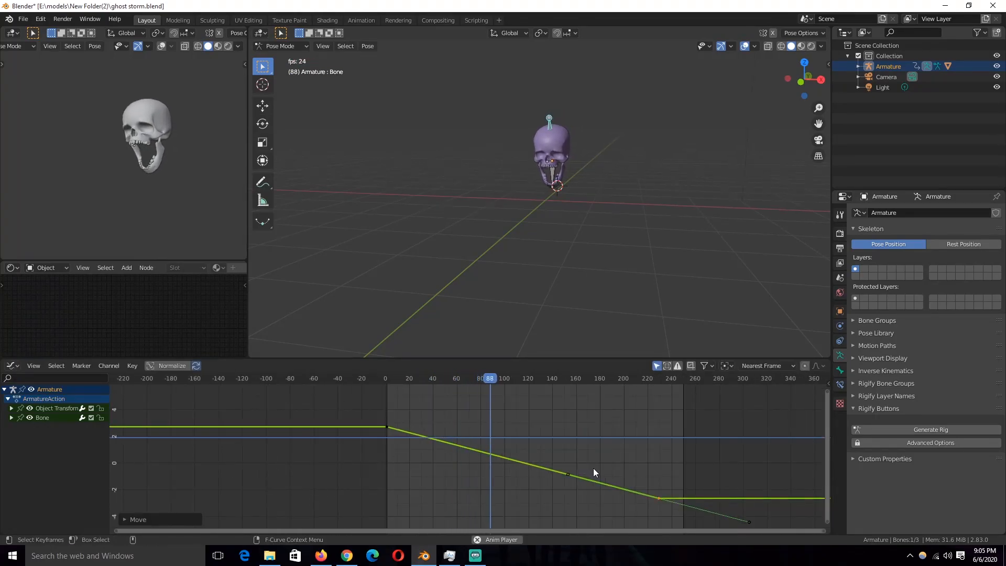
key(Escape)
Move the curve's last keyframe about 20 frames further to around frame 250, lower its value by about 1.8, and play the animation
drag(659, 501, 685, 527)
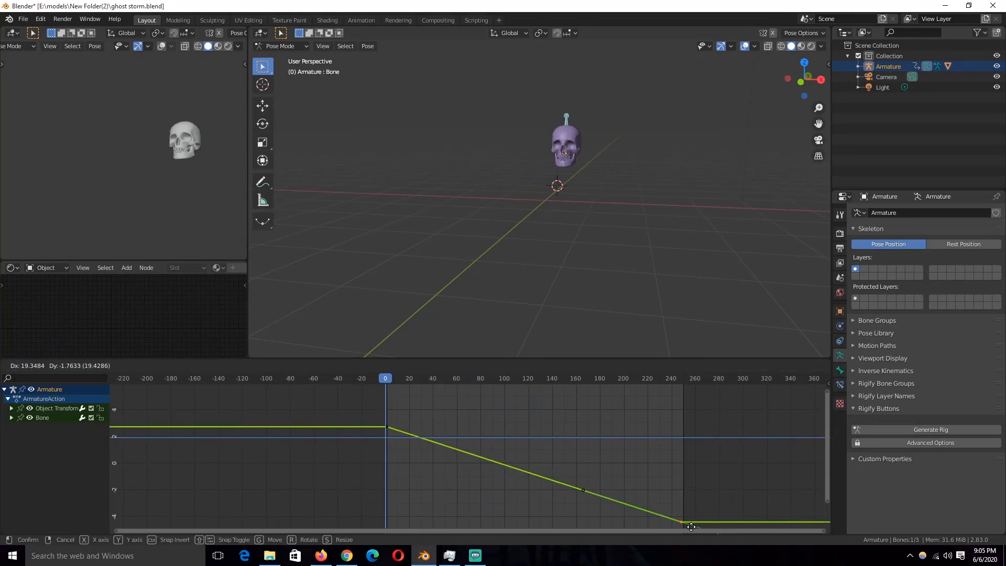
key(space)
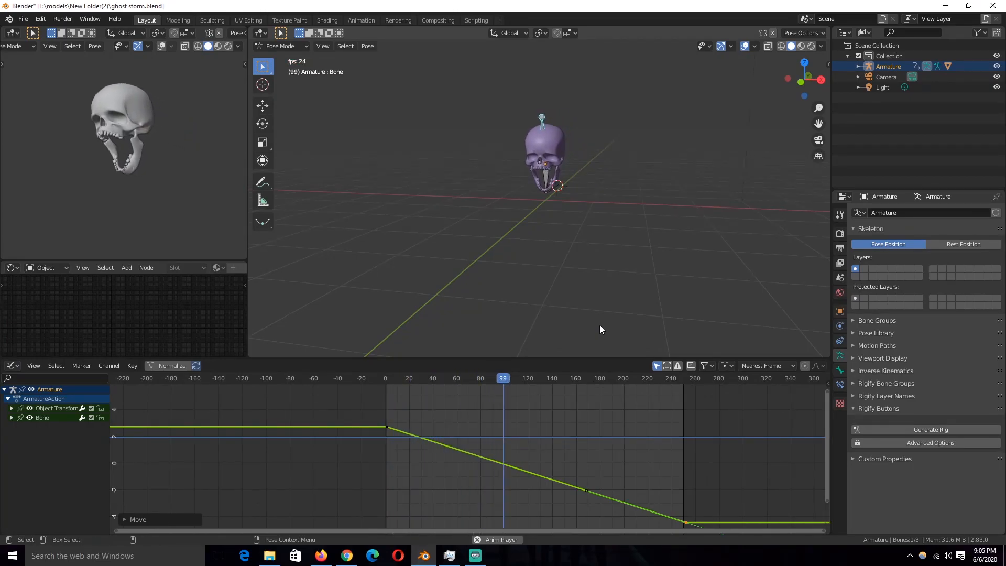
key(Escape)
key(space)
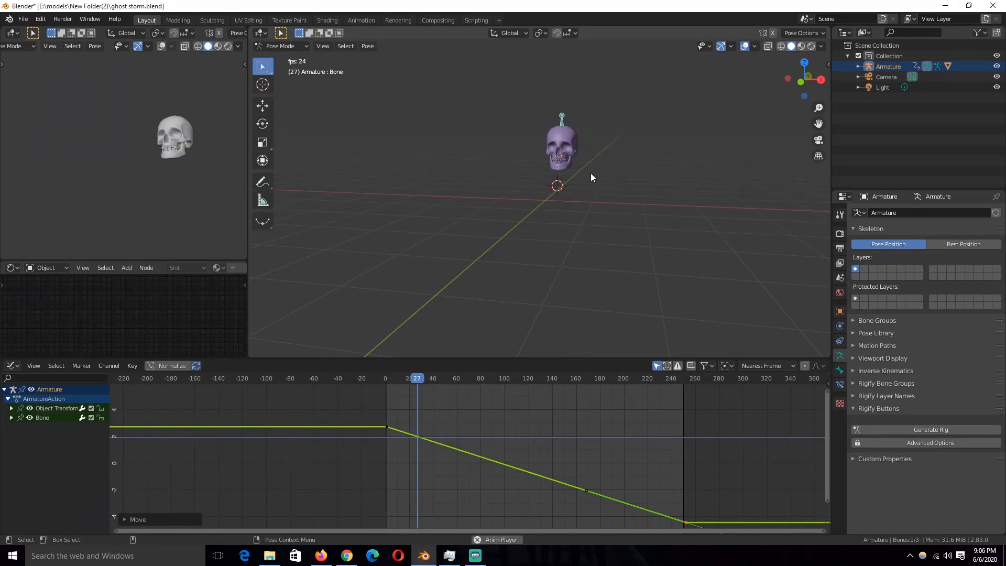
key(Escape)
Lower the Y Location curve's last keyframe further near frame 250 and review the faster travel in playback
scroll(600, 474, down, 4)
drag(627, 503, 627, 535)
key(space)
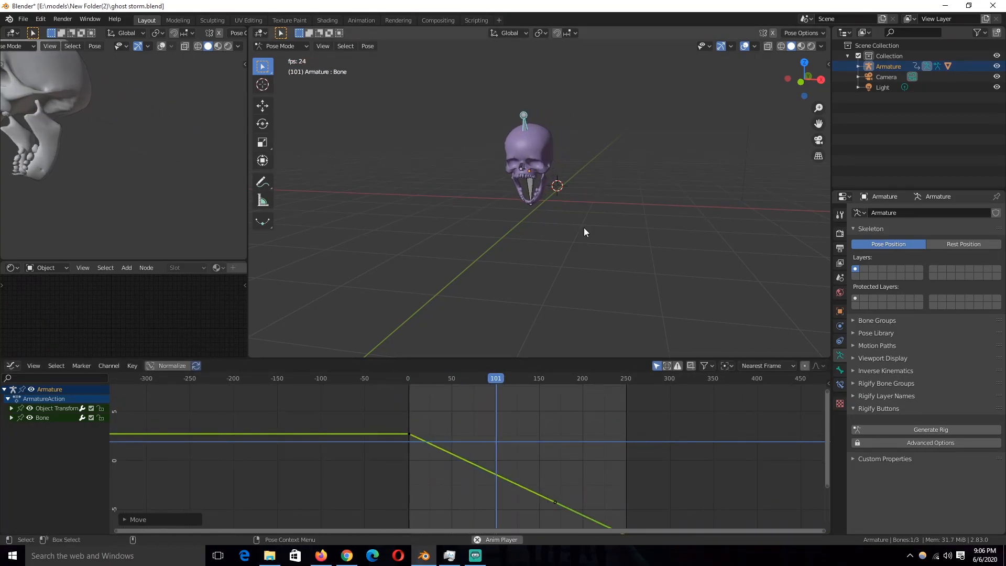
key(space)
Clear the main bone's rotation at frame 148 in the timeline, save the file and play the animation from the start
key(ctrl+Tab)
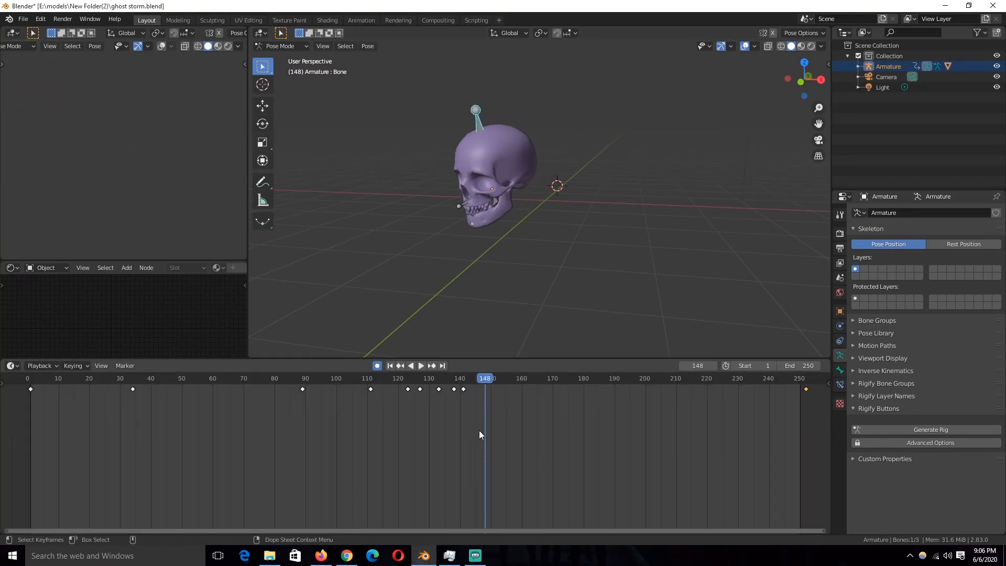
key(alt+r)
key(ctrl+s)
click(389, 366)
key(space)
click(500, 230)
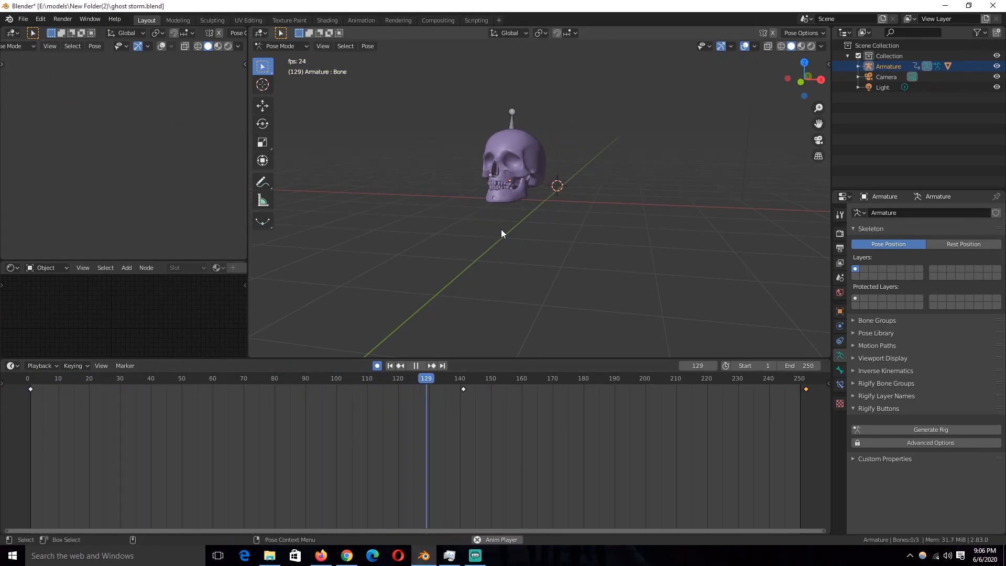
key(space)
With all bones selected, compress the keyframes from frames 133 to 148 to about half their spacing around frame 127 and play the result
key(a)
drag(506, 378, 415, 388)
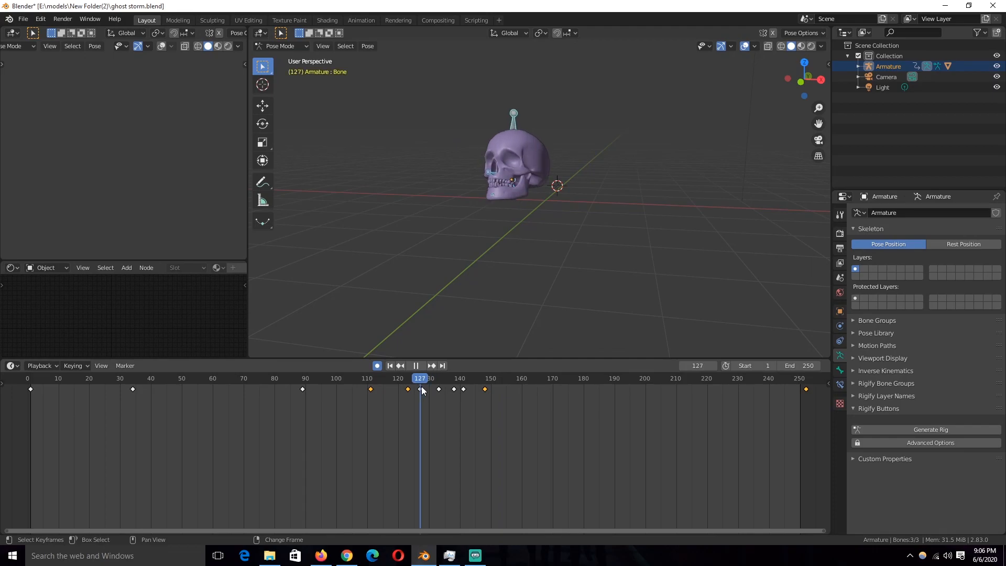
click(465, 393)
shift+right_click(369, 392)
key(space)
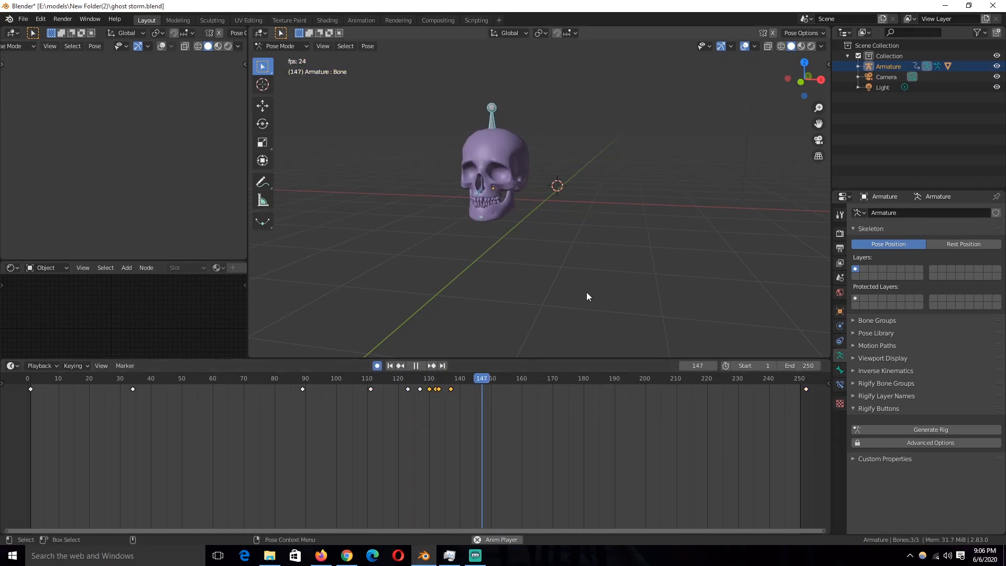
Stop playback and rotate the jaw bone freely at frame 137 to record a new jaw pose
key(space)
click(414, 400)
shift+right_drag(429, 392, 435, 392)
scroll(461, 218, up, 3)
click(426, 240)
scroll(425, 240, down, 2)
right_click(405, 386)
click(408, 379)
key(Down)
key(Up)
key(Up)
key(r)
key(r)
click(504, 297)
alt+scroll(482, 267, down, 9)
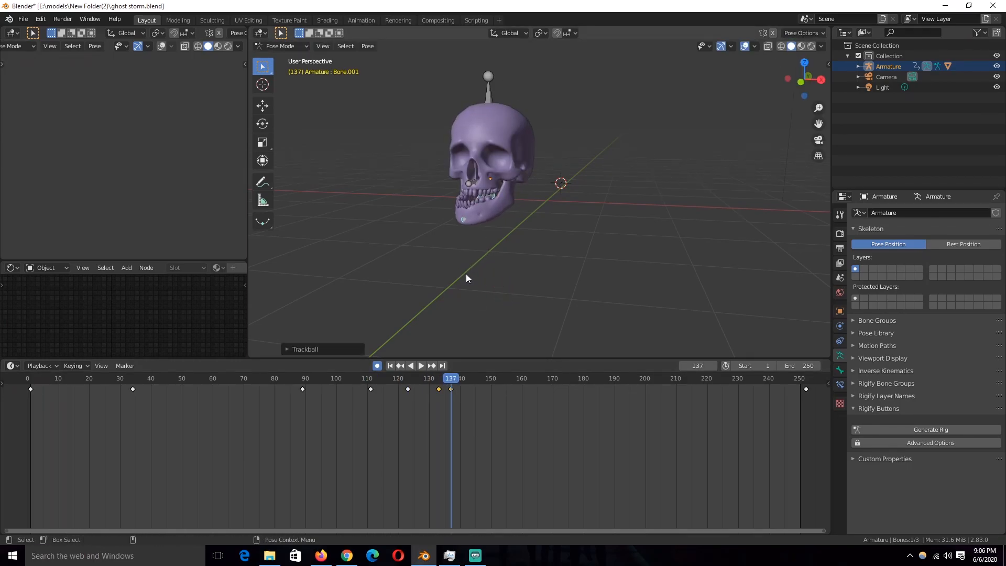
Play the animation from the start to check the jaw motion and save the file
click(390, 366)
key(space)
click(517, 246)
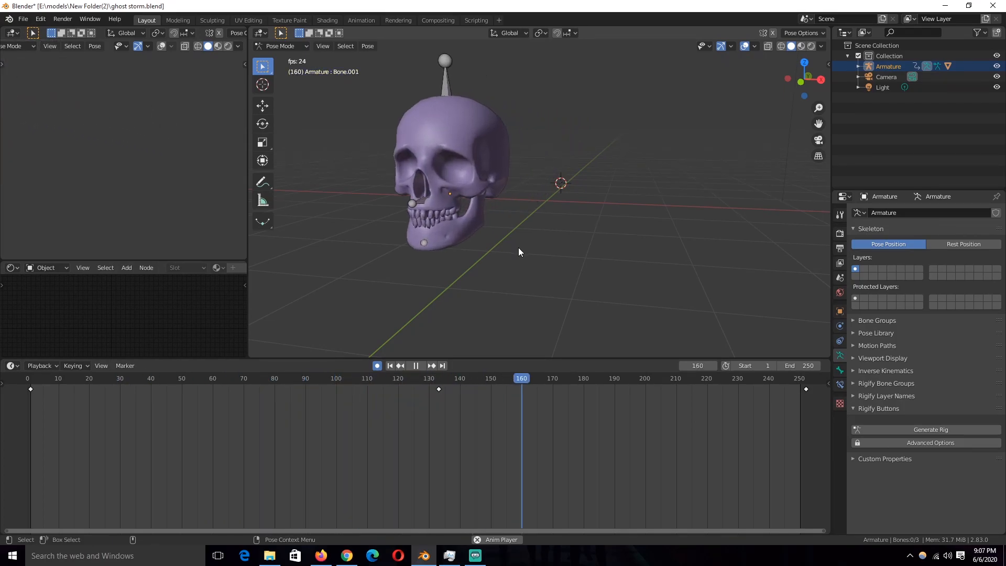
key(Escape)
key(ctrl+s)
Leave pose mode, add a plane near the skull, turn off auto keying and scale the plane up to about 1.36
shift+middle_drag(580, 246, 569, 281)
scroll(568, 281, up, 3)
key(ctrl+Tab)
click(502, 278)
key(shift+a)
mouse_move(507, 199)
click(541, 199)
key(s)
right_click(567, 292)
click(377, 365)
key(s)
click(636, 269)
middle_drag(635, 269, 586, 251)
Stretch the plane to a scale of about 5.98 in Y and 3.79 in X
key(s)
key(y)
click(728, 270)
key(s)
key(x)
click(695, 274)
scroll(642, 233, up, 2)
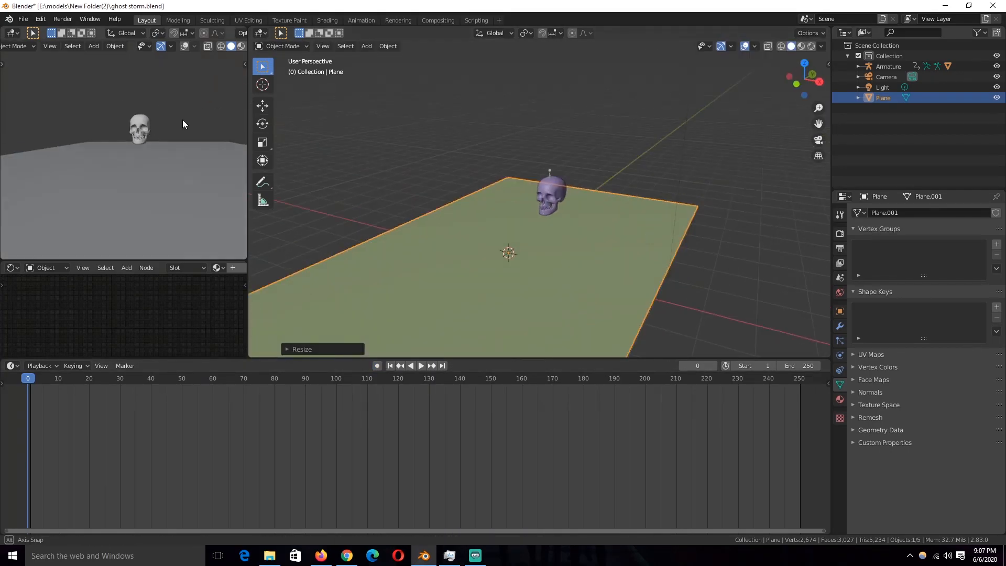
Display the plane as Wire in the viewport and save the file
click(839, 355)
click(839, 311)
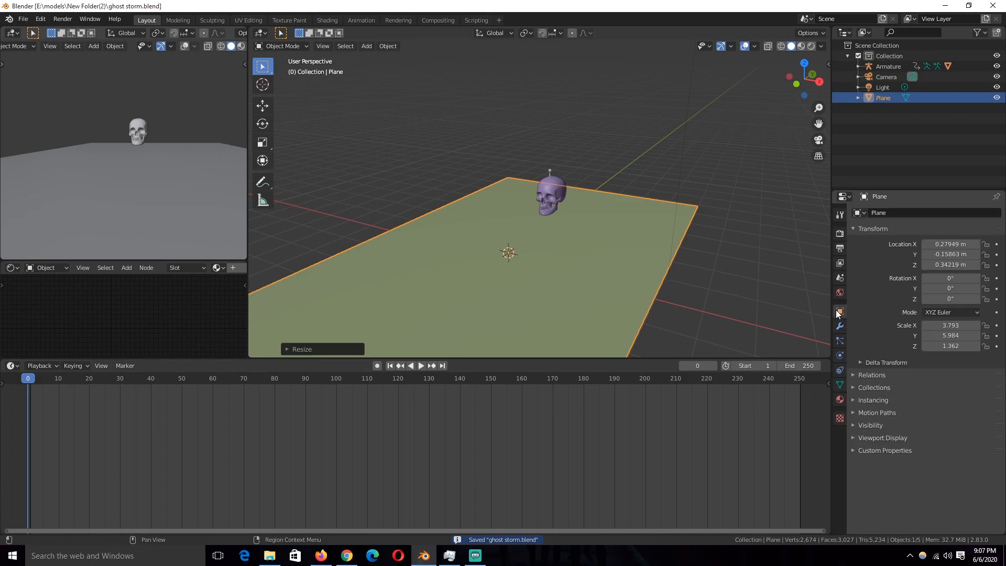
click(880, 438)
click(954, 501)
click(947, 467)
scroll(628, 251, up, 2)
key(ctrl+s)
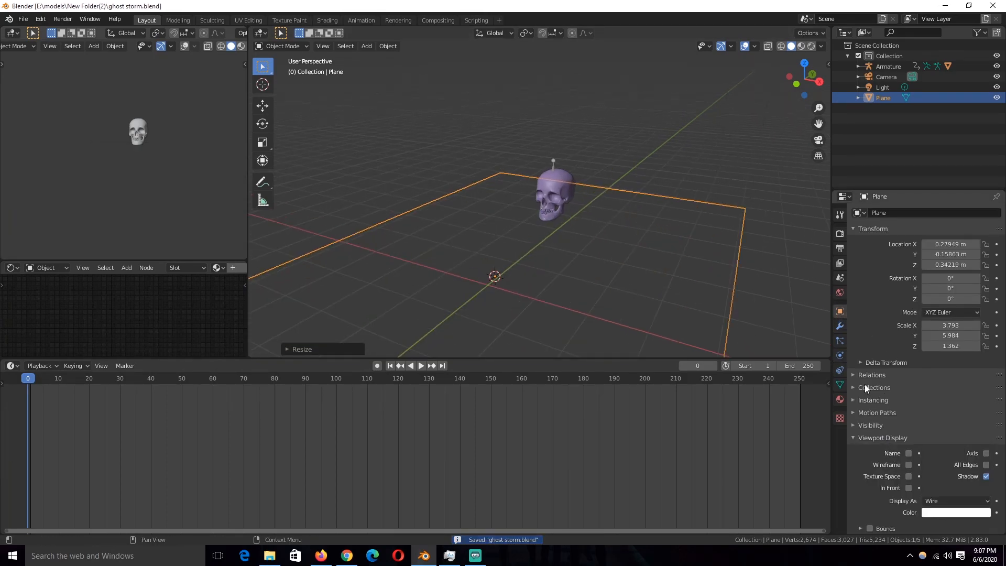
Enable Collision physics on the plane
click(838, 369)
click(840, 355)
click(891, 236)
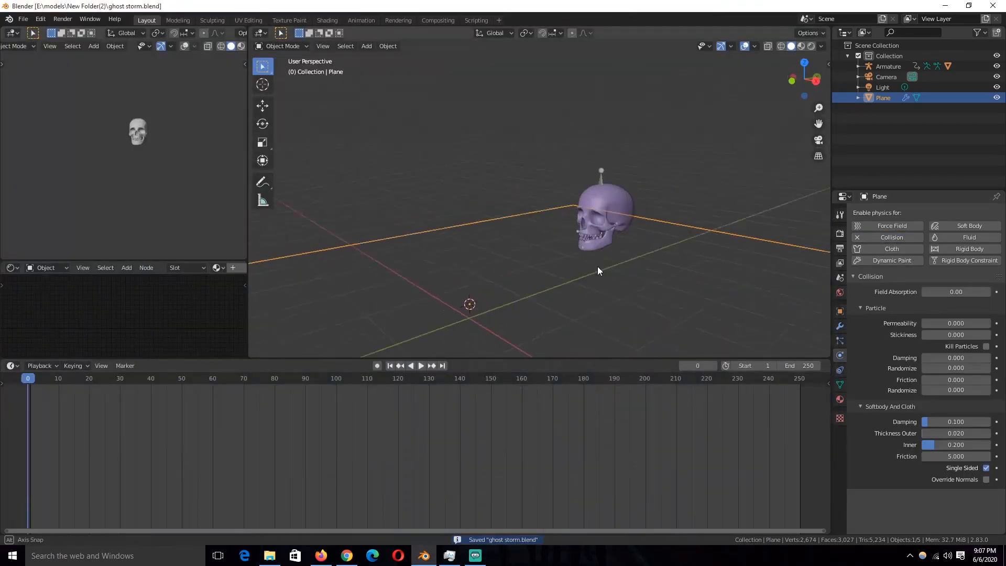
key(Escape)
Save the file, add a cylinder and rotate it 90° in side view and 90° in top view to lay it sideways
scroll(586, 266, up, 3)
click(653, 228)
scroll(650, 230, down, 3)
middle_drag(597, 238, 634, 243)
click(633, 243)
key(KP_3)
key(ctrl+s)
key(shift+a)
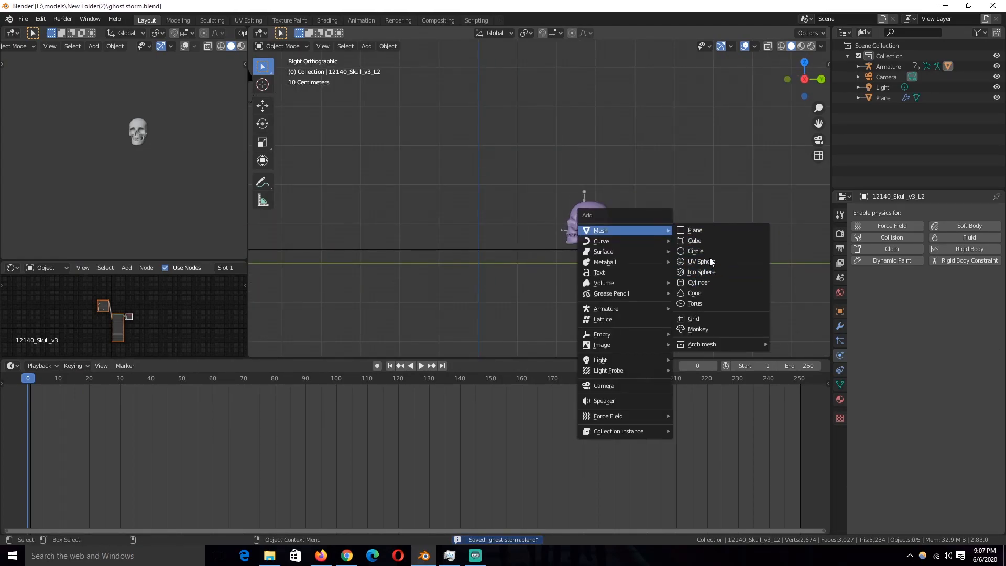
click(710, 281)
text(r90)
key(Return)
key(KP_7)
text(r90)
key(Return)
Move the cylinder over the skull, stretch it along X, adjust its position behind the face and save
key(g)
click(684, 252)
key(s)
key(x)
click(788, 181)
key(g)
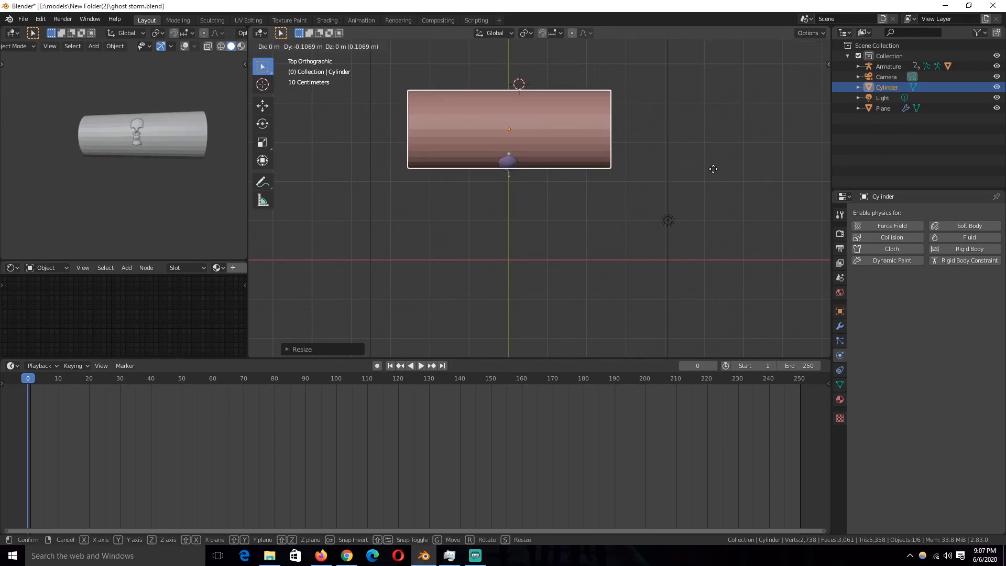
click(714, 173)
key(KP_3)
key(shift+z)
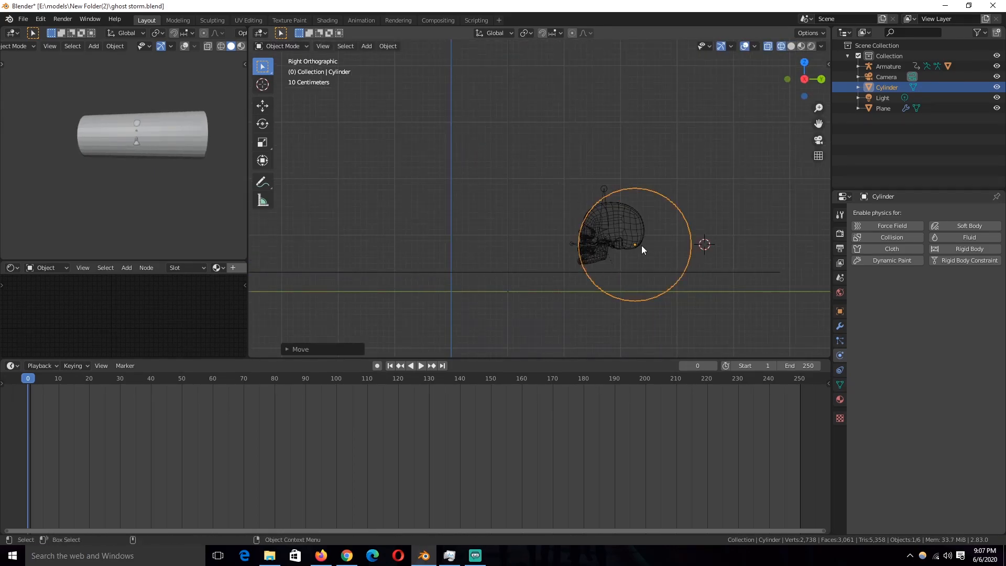
key(ctrl+s)
Parent the cylinder to the skull's armature and play the animation to check that it follows
middle_drag(641, 245, 678, 233)
right_click(678, 231)
click(678, 231)
shift+click(555, 167)
shift+click(555, 165)
shift+click(558, 168)
key(ctrl+p)
click(544, 116)
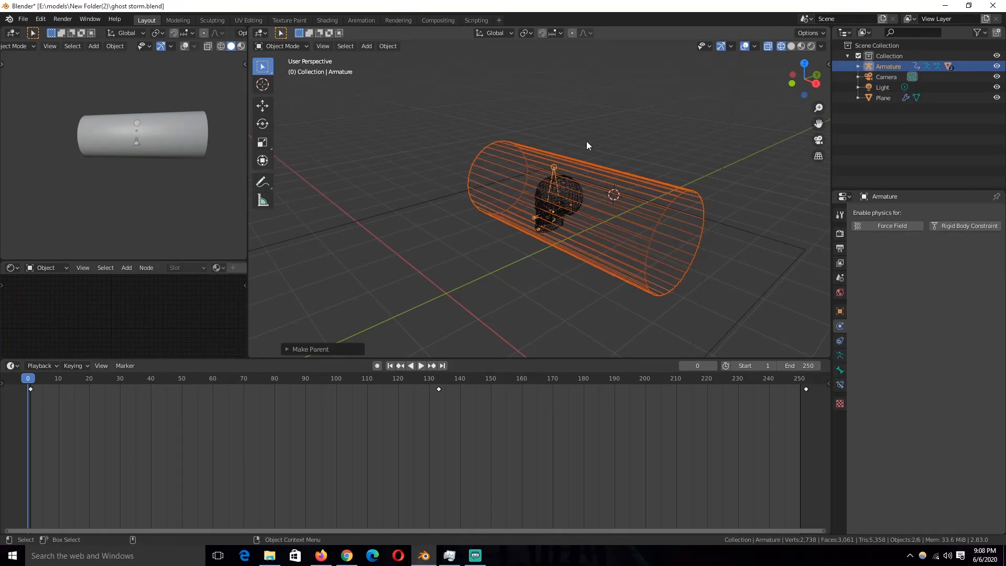
click(566, 127)
key(space)
key(Escape)
scroll(632, 223, down, 3)
Lengthen the cylinder along the X axis and return to solid shading
click(609, 219)
middle_drag(631, 223, 587, 250)
click(609, 222)
key(s)
key(x)
click(657, 232)
key(shift+z)
Add 15 evenly spaced loop cuts along the length of the cylinder
key(Tab)
key(ctrl+r)
scroll(623, 217, up, 14)
double_click(623, 217)
key(Tab)
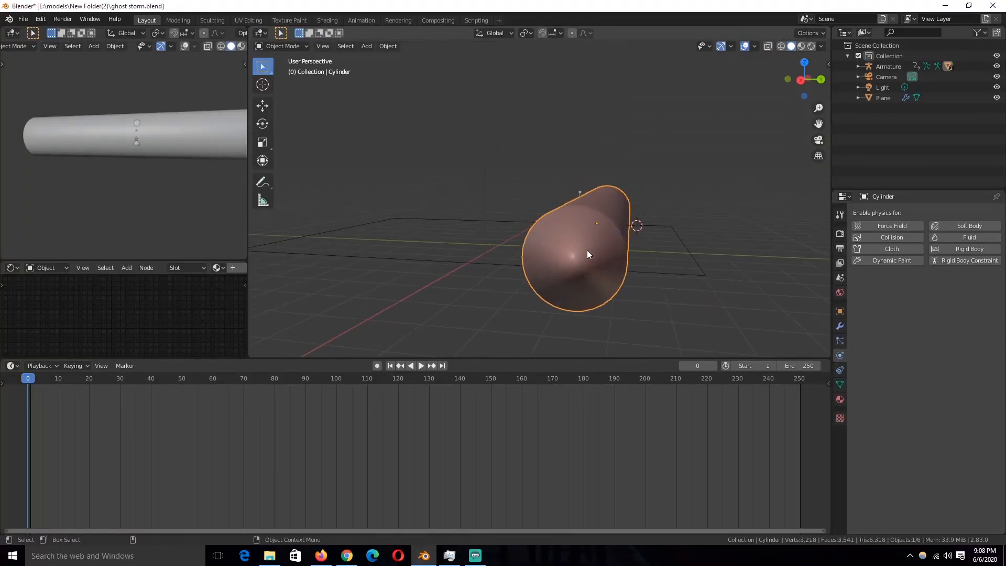
Delete the two end cap faces of the cylinder to leave an open tube
key(Tab)
key(3)
click(587, 251)
shift+click(715, 310)
key(x)
click(712, 334)
key(Tab)
Shorten the tube along X by a factor of about 0.68 and save the file
key(s)
key(x)
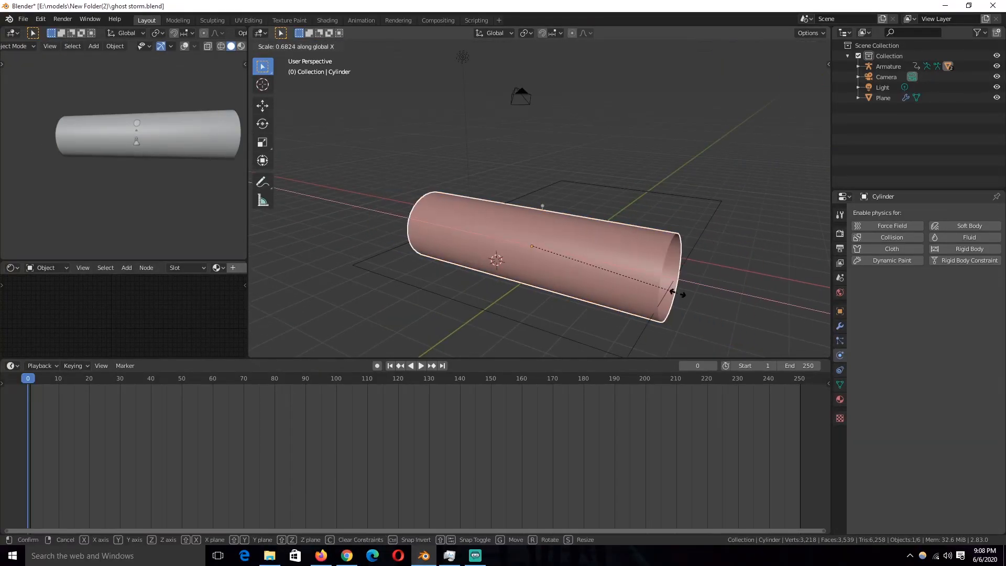
click(672, 291)
middle_drag(731, 262, 683, 243)
key(ctrl+s)
In wireframe side view, move the tube up and forward around the skull, and save
key(KP_1)
key(KP_3)
key(shift+z)
scroll(573, 266, up, 3)
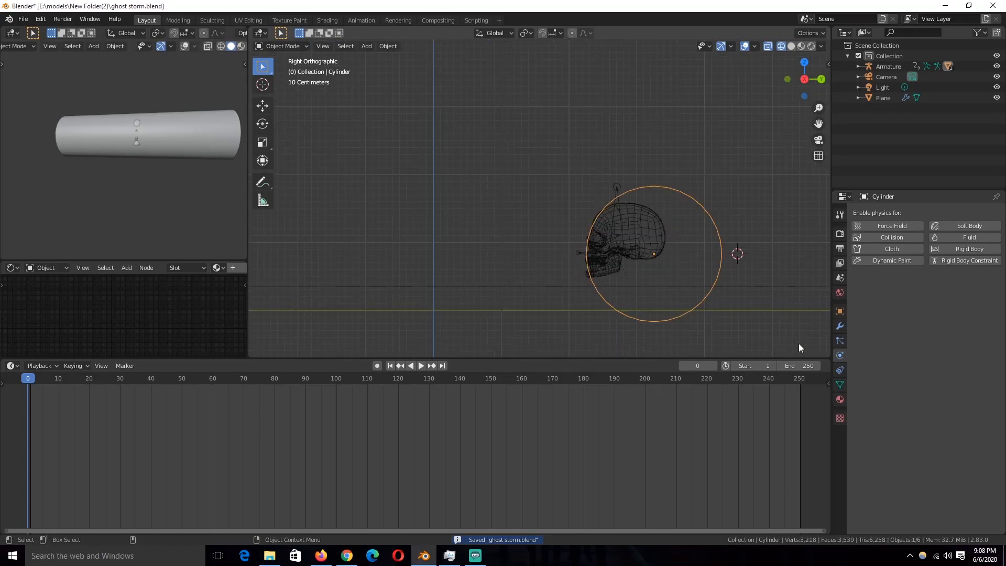
click(839, 326)
click(890, 212)
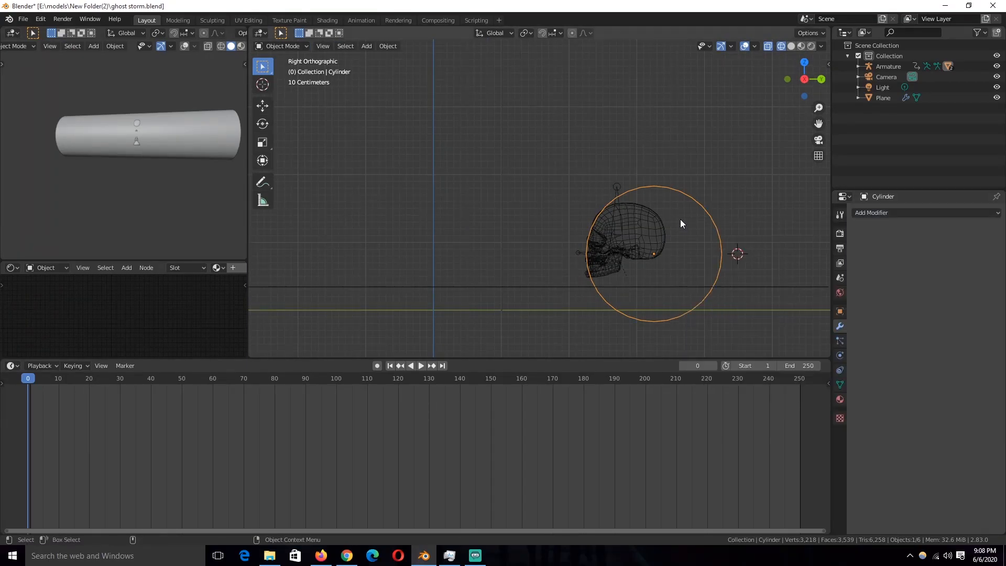
key(g)
click(665, 188)
key(ctrl+s)
Add a Displace modifier with a new texture to the tube and switch the texture from image to a procedural type
click(916, 212)
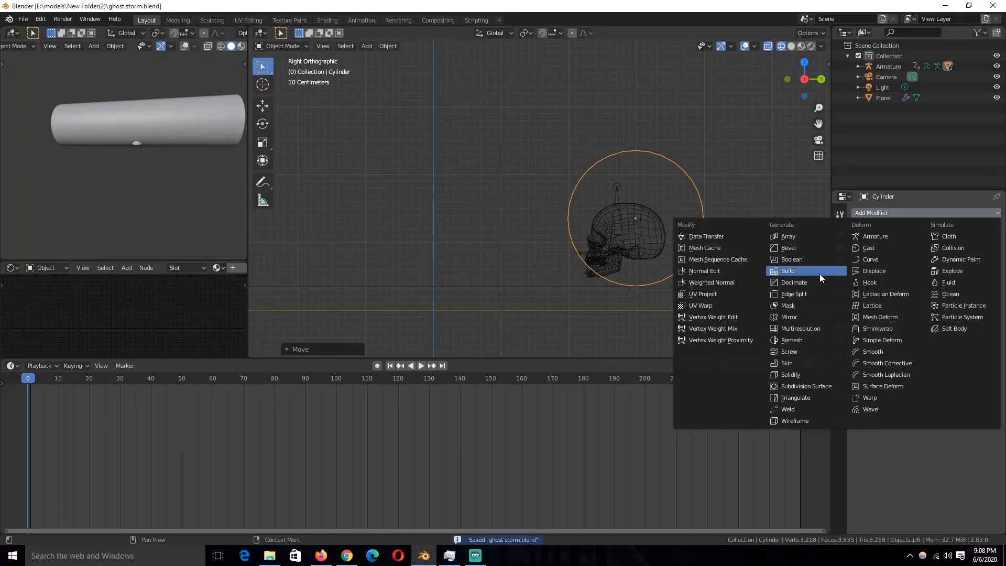
click(880, 272)
click(993, 270)
click(969, 229)
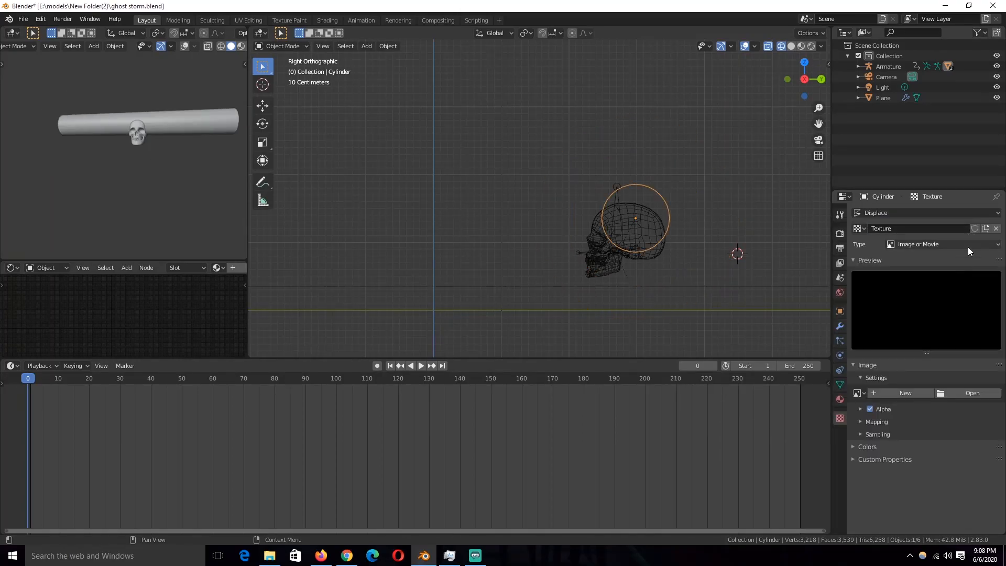
click(965, 244)
click(931, 288)
Apply the tube's object transform and return to solid shading
middle_drag(498, 236, 552, 268)
key(ctrl+a)
click(591, 266)
key(shift+z)
Increase the displacement texture's slider value, set the Displace strength to 2.3 and save the file
drag(969, 427, 1001, 427)
click(840, 326)
drag(963, 328, 980, 327)
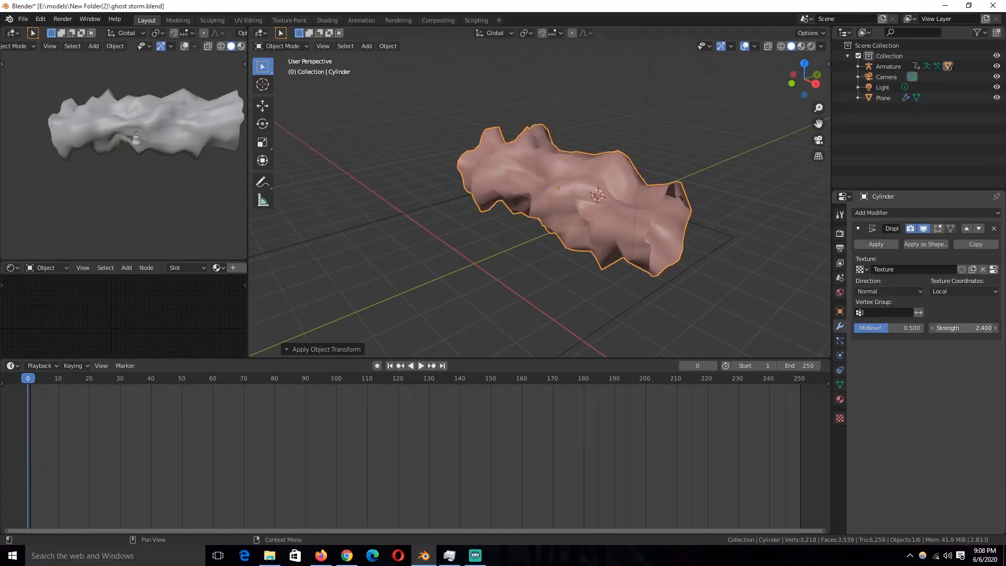
key(KP_3)
key(ctrl+s)
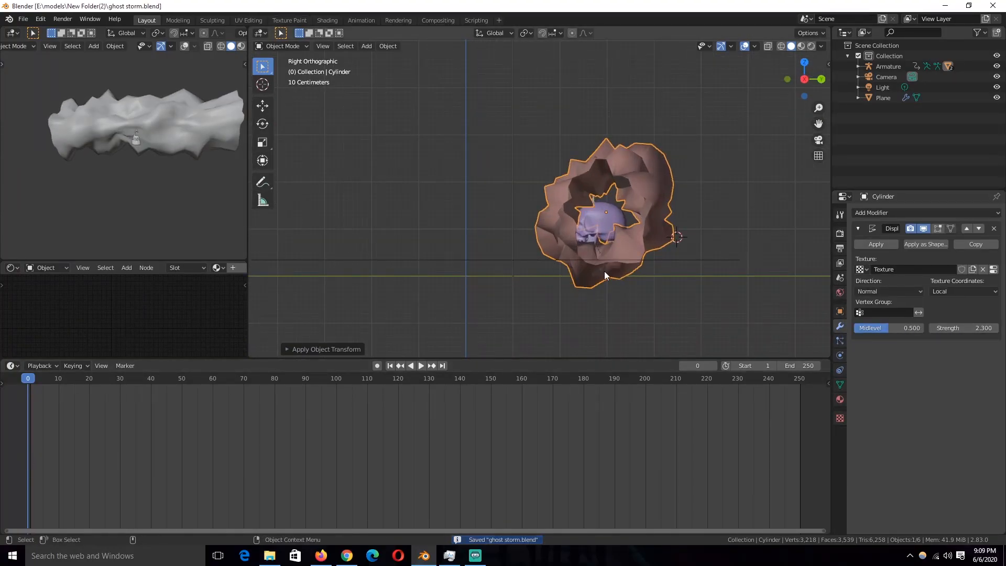
Rotate the displaced tube around the skull, apply its Displace modifier and open the choice of modifiers
key(r)
click(624, 269)
middle_drag(639, 264, 743, 267)
click(876, 244)
click(904, 213)
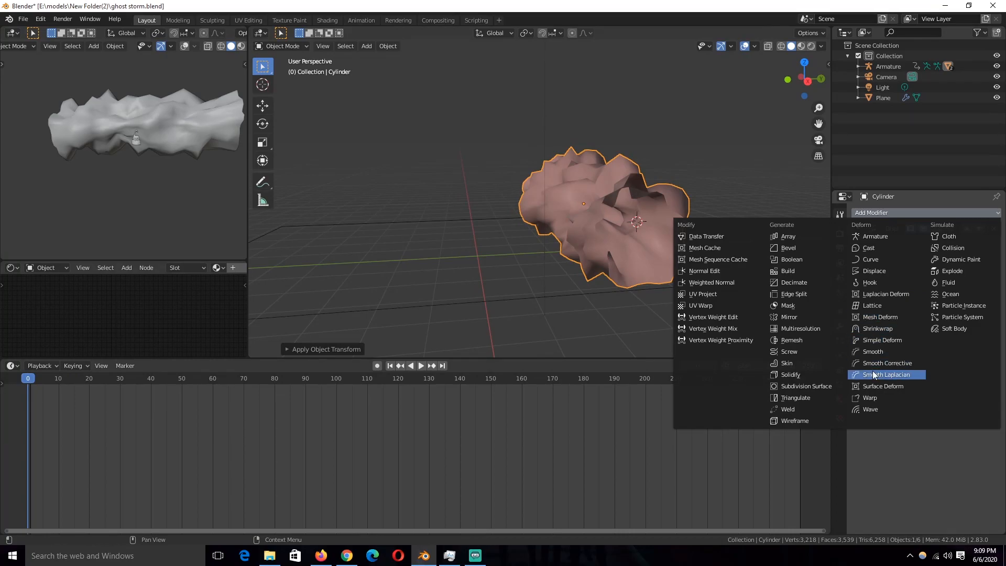
Resize the tube's mesh around the skull in edit mode and save the file
middle_drag(602, 247, 870, 229)
key(ctrl+s)
key(KP_3)
key(Tab)
key(s)
click(683, 261)
key(Tab)
key(ctrl+s)
Add a Vertex Weight Proximity modifier to the tube and set its distance mode to Geometry
click(901, 213)
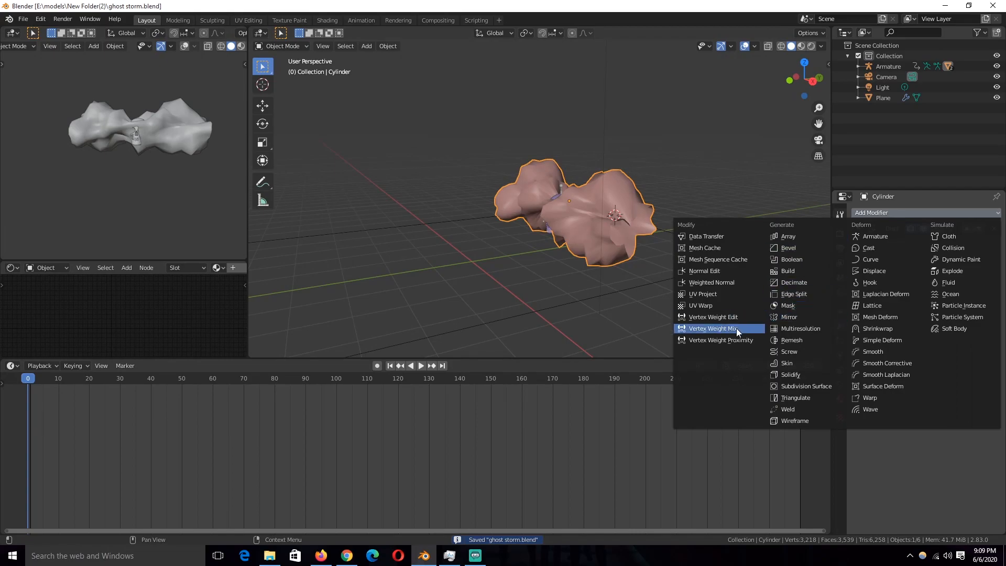
click(734, 341)
click(907, 313)
click(895, 337)
Divide the ground plane with eight loop cuts in one direction and five in the other, and save the file
click(576, 301)
key(Tab)
key(ctrl+r)
scroll(455, 227, up, 7)
click(456, 227)
click(455, 226)
key(ctrl+r)
scroll(688, 234, up, 4)
double_click(688, 234)
key(Tab)
key(ctrl+s)
Set Plane as the tube's proximity target object and add a vertex group to the tube's mesh
click(624, 219)
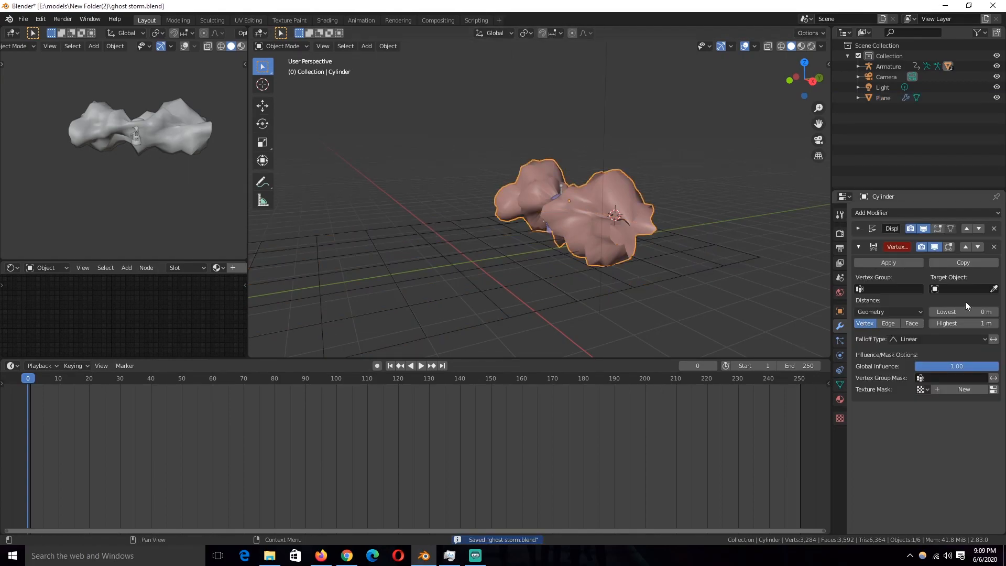
key(Tab)
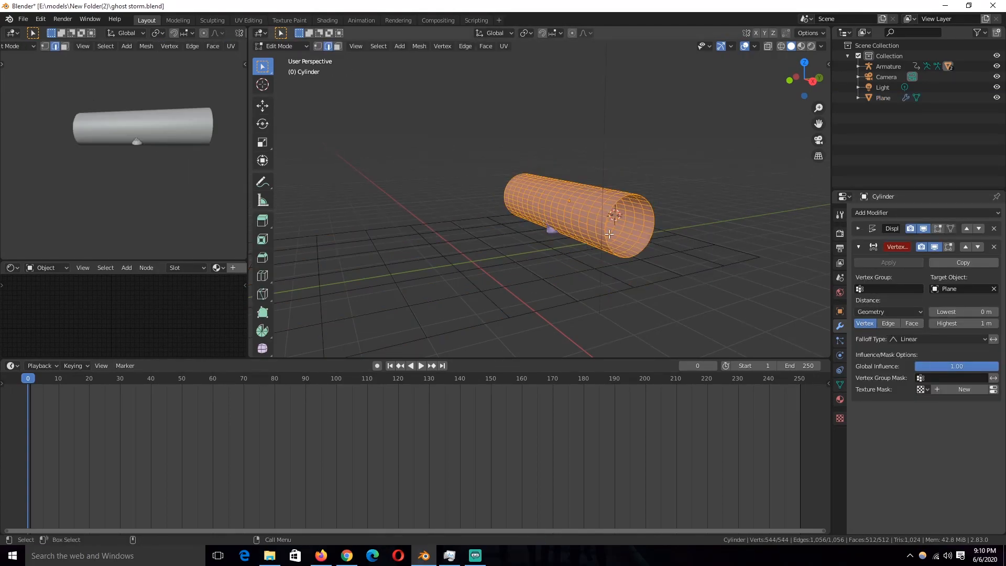
click(839, 384)
click(997, 246)
key(Tab)
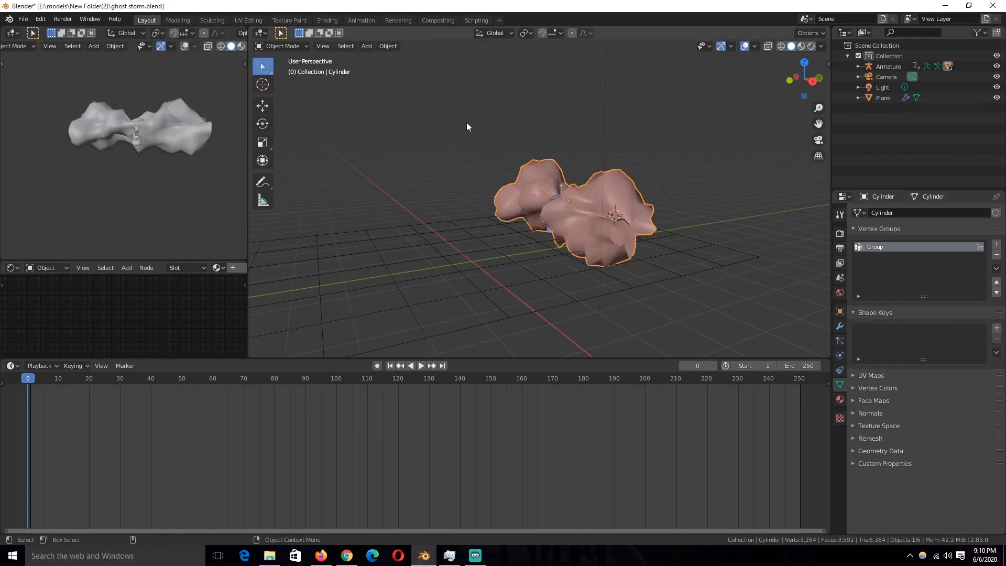
Switch the tube to Weight Paint, set the proximity modifier's Highest distance to 1.5 m and assign Group as its vertex group
click(295, 105)
middle_drag(562, 247, 551, 208)
key(Tab)
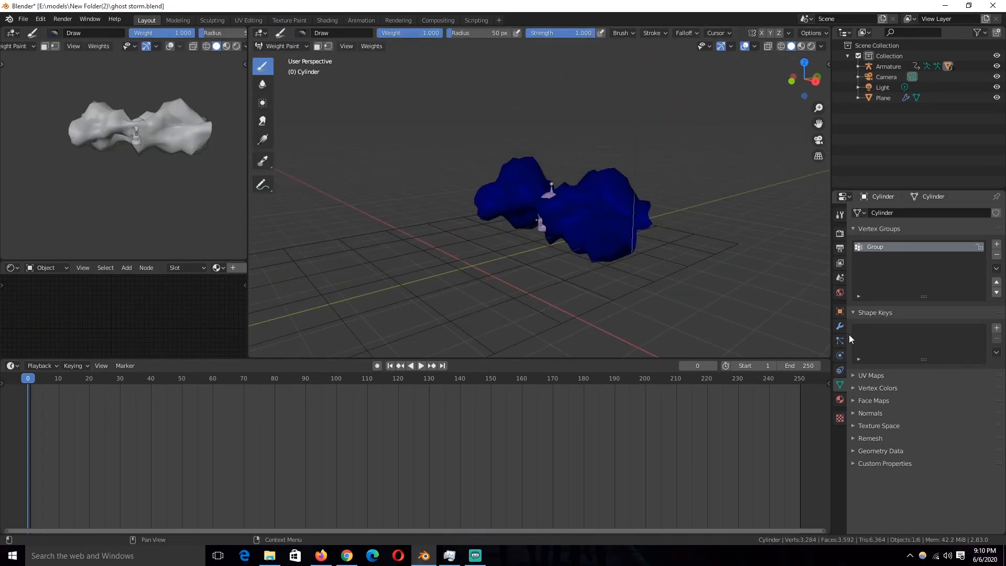
click(841, 327)
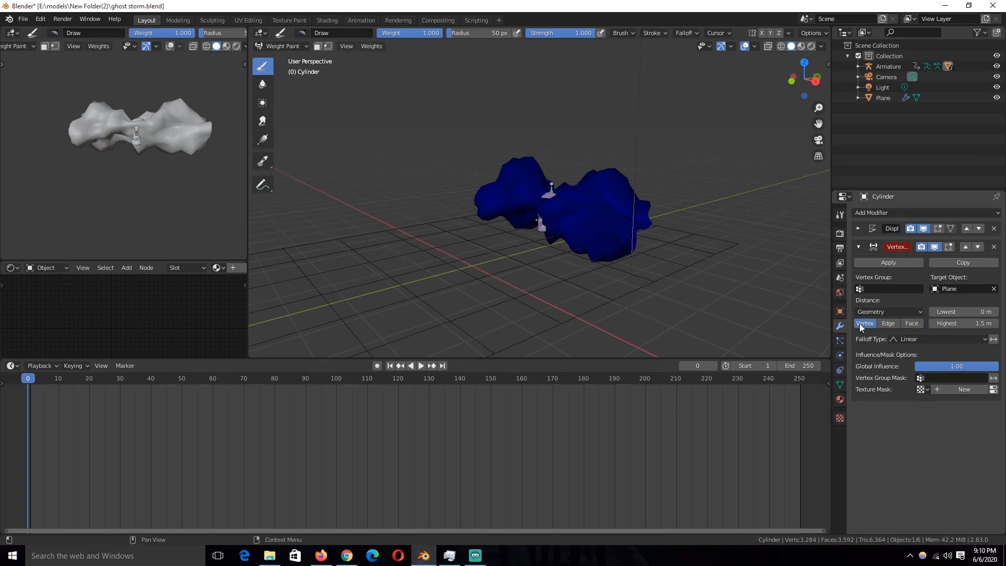
key(ctrl+s)
click(914, 339)
key(ctrl+s)
click(889, 289)
click(885, 303)
mouse_move(718, 268)
middle_down()
mouse_move(665, 260)
mouse_move(707, 281)
middle_up()
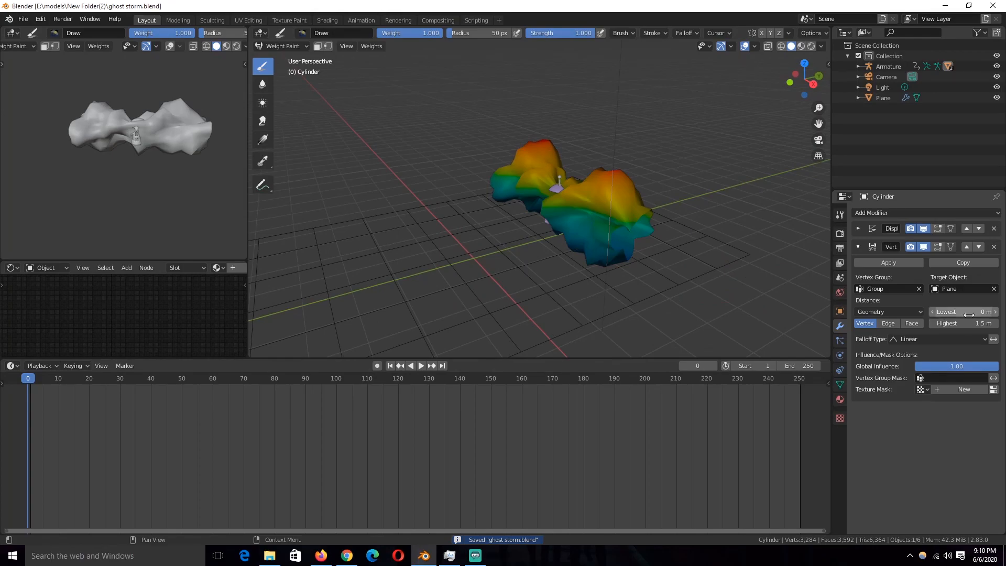
Set the proximity modifier's Highest distance to 0.25 m and place the modifier above Displace in the stack
drag(963, 323, 930, 324)
middle_drag(747, 235, 766, 214)
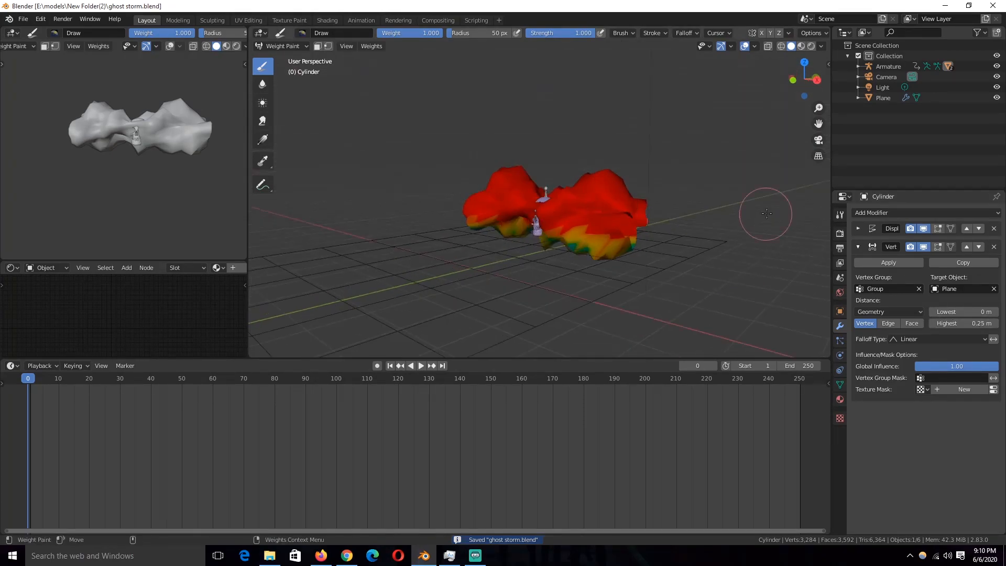
click(966, 247)
Assign Group as the Displace modifier's vertex group and return the tube to Object Mode
click(857, 393)
mouse_move(576, 225)
middle_down()
mouse_move(540, 234)
mouse_move(707, 333)
mouse_move(701, 300)
mouse_move(665, 287)
middle_up()
click(301, 47)
click(291, 59)
Subdivide the whole ground plane mesh in edit mode and save the file
click(691, 280)
key(Tab)
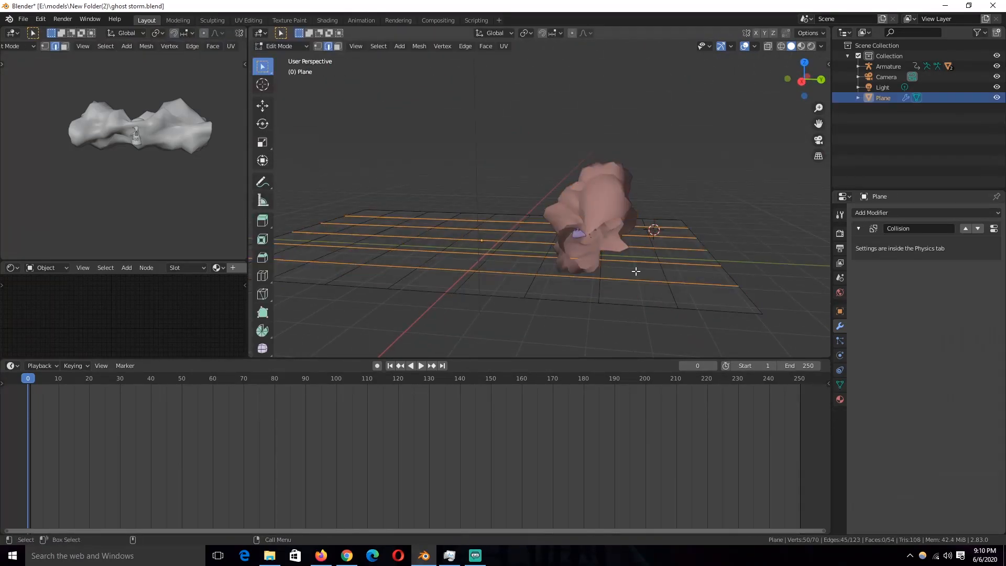
key(a)
right_click(635, 271)
key(Tab)
middle_drag(636, 222, 700, 213)
key(ctrl+s)
In Weight Paint on the tube, set the proximity modifier's Lowest distance to 0.23 m and Highest to 0.34 m
click(623, 204)
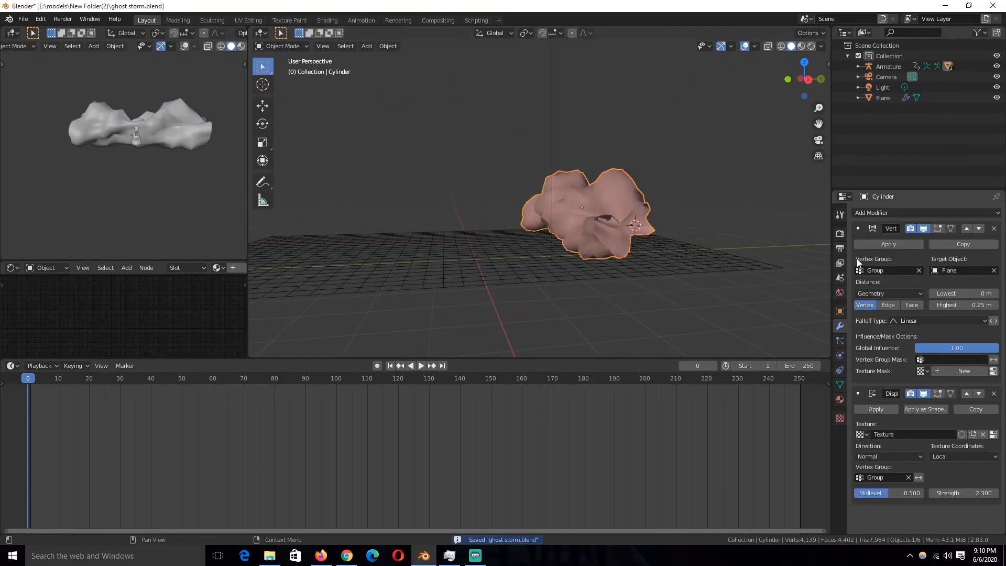
scroll(628, 157, up, 4)
click(308, 106)
middle_drag(639, 190, 558, 159)
key(ctrl+s)
mouse_move(961, 294)
mouse_down()
mouse_move(974, 294)
mouse_move(968, 305)
mouse_up()
mouse_move(577, 203)
middle_down()
mouse_move(715, 234)
mouse_move(623, 236)
middle_up()
Return the tube to Object Mode, deselect it and save the file
click(285, 47)
click(284, 56)
click(408, 124)
scroll(537, 197, down, 2)
key(ctrl+s)
middle_drag(536, 197, 546, 171)
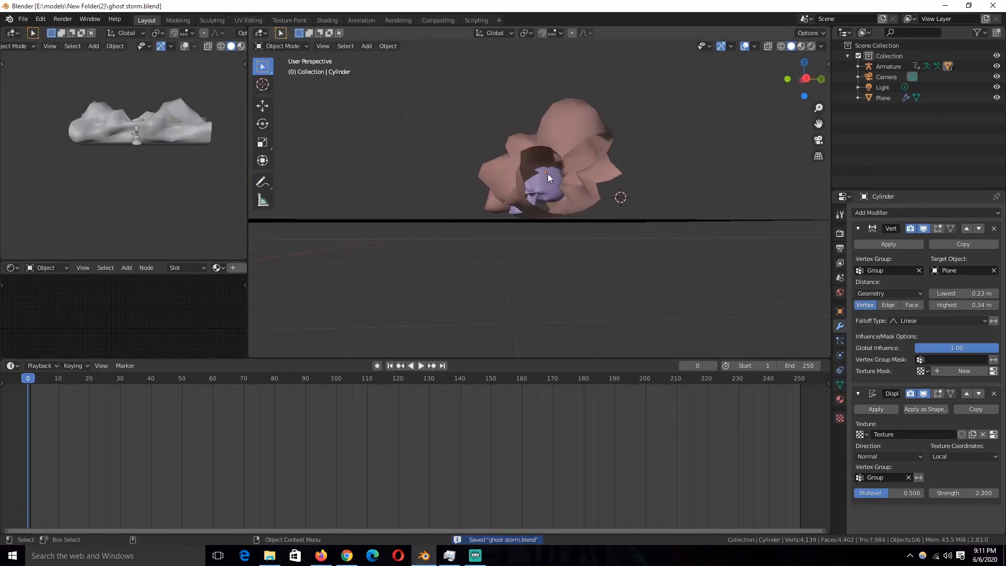
Try a copied Displace modifier without a texture in place of the original, with midlevel 0.926 and strength 2.33, and remove it
click(858, 229)
click(972, 259)
click(858, 246)
click(922, 247)
click(982, 306)
middle_drag(551, 222, 608, 247)
click(918, 348)
middle_drag(673, 270, 608, 245)
click(920, 349)
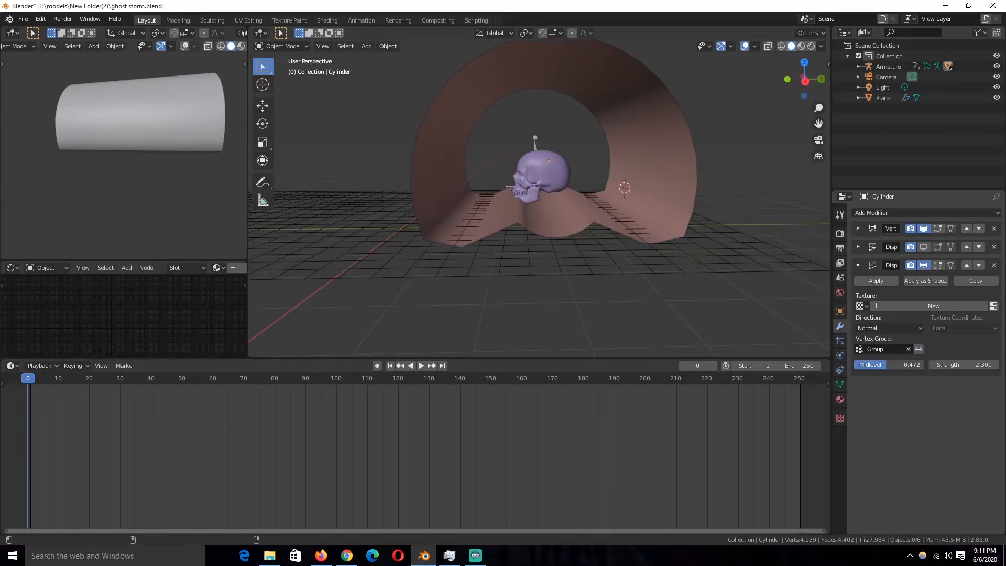
drag(888, 364, 920, 364)
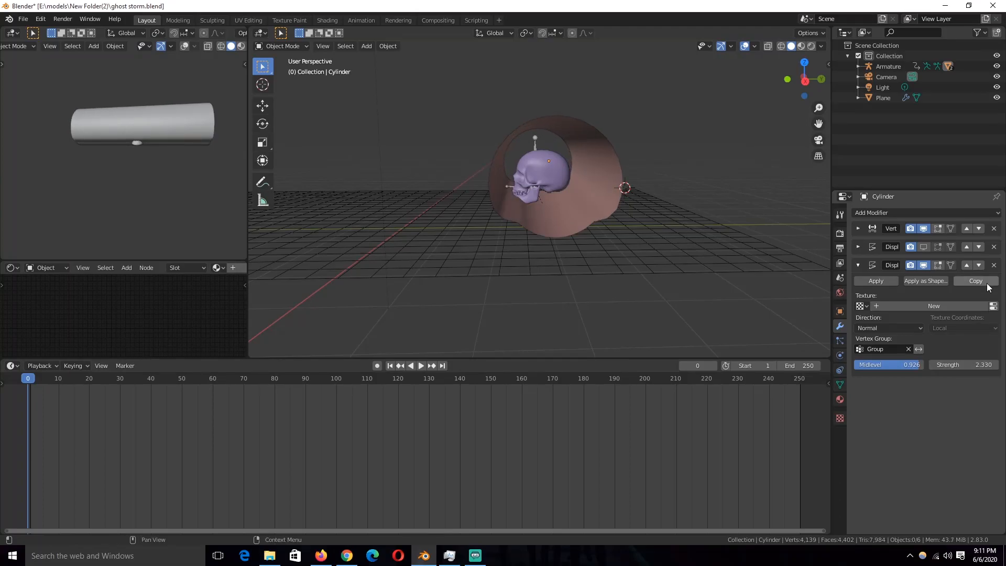
click(993, 265)
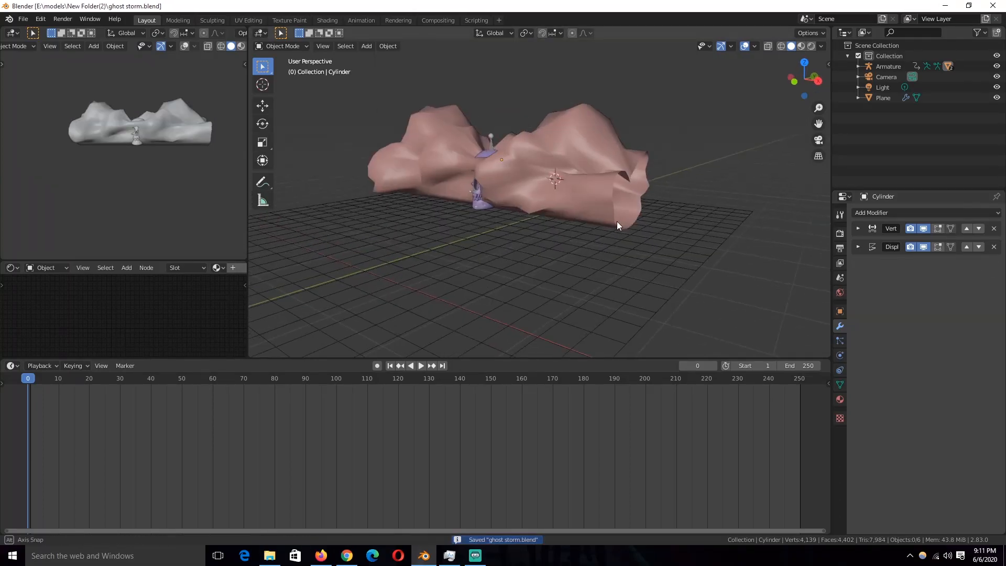
Set the Displace midlevel to 0.497 and strength to 1.34, and lower the tube slightly in right wireframe view
click(858, 247)
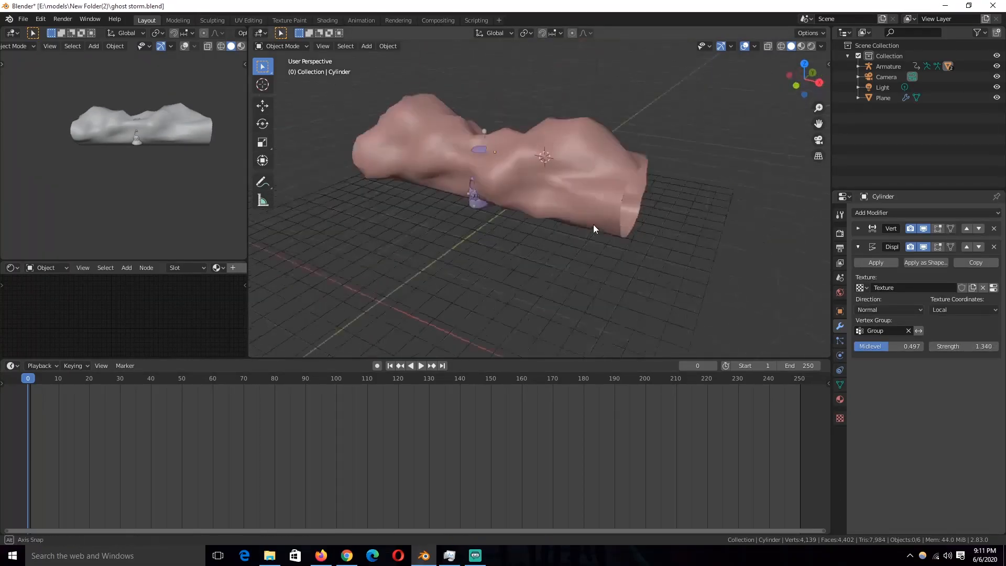
key(Escape)
click(617, 178)
key(KP_3)
key(shift+z)
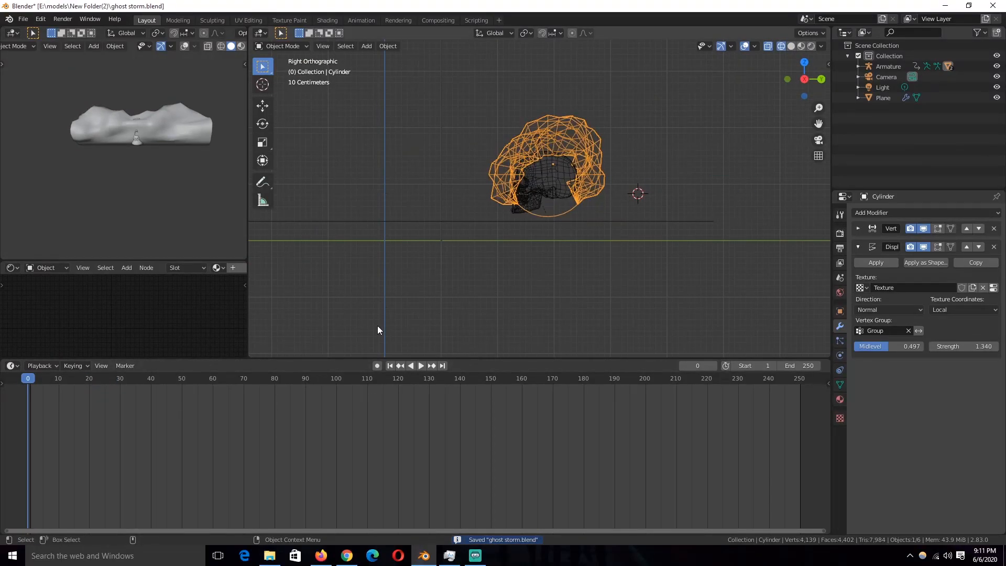
key(g)
click(615, 160)
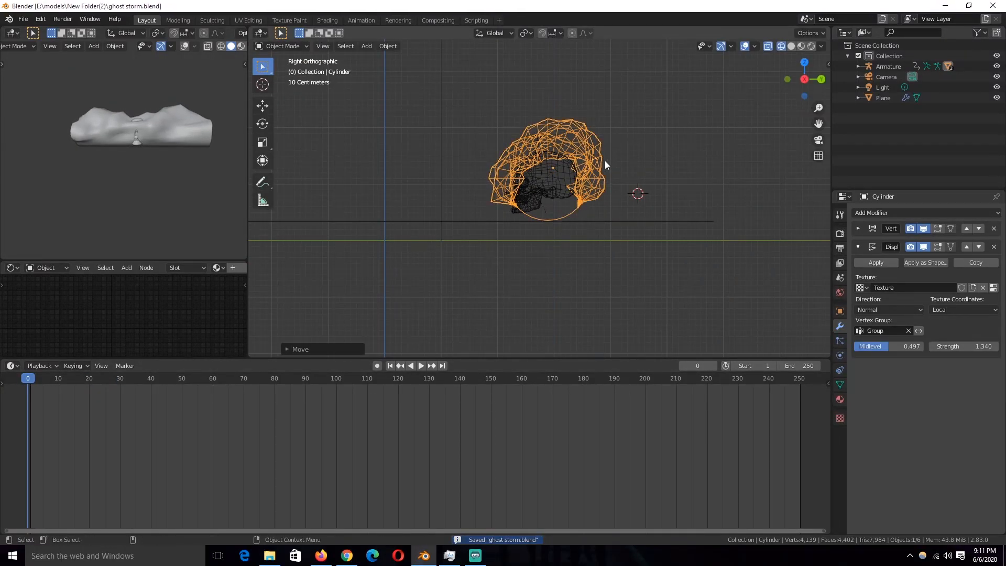
Add a lattice, centre it on the tube in right view and scale it to enclose the tube's cross-section
key(shift+a)
key(Escape)
middle_drag(533, 186, 606, 159)
key(KP_3)
key(shift+a)
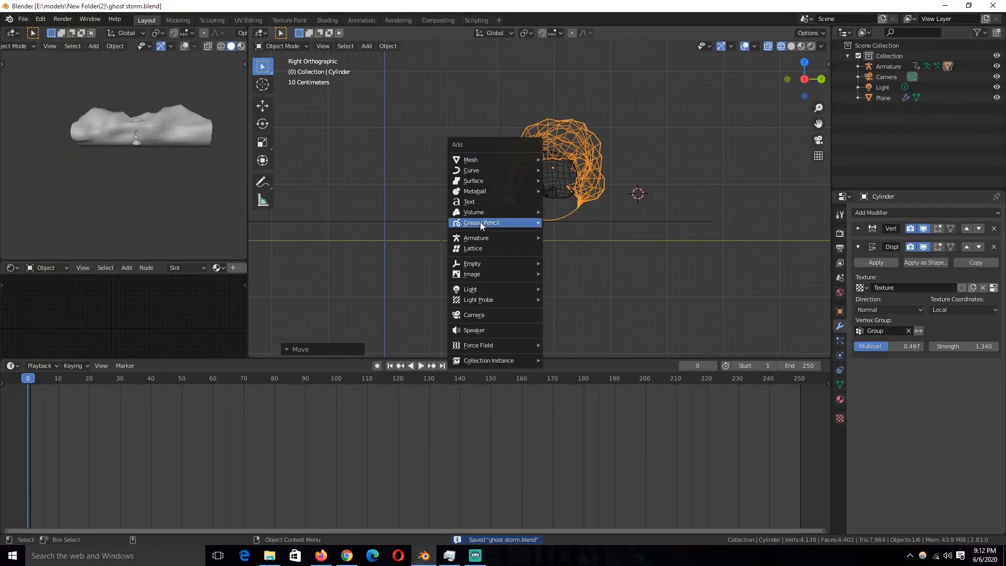
click(490, 250)
key(g)
click(553, 184)
key(s)
click(573, 191)
Stretch the lattice along X in front view to cover the tube's full length and save the file
key(KP_1)
key(s)
key(x)
click(695, 168)
key(ctrl+s)
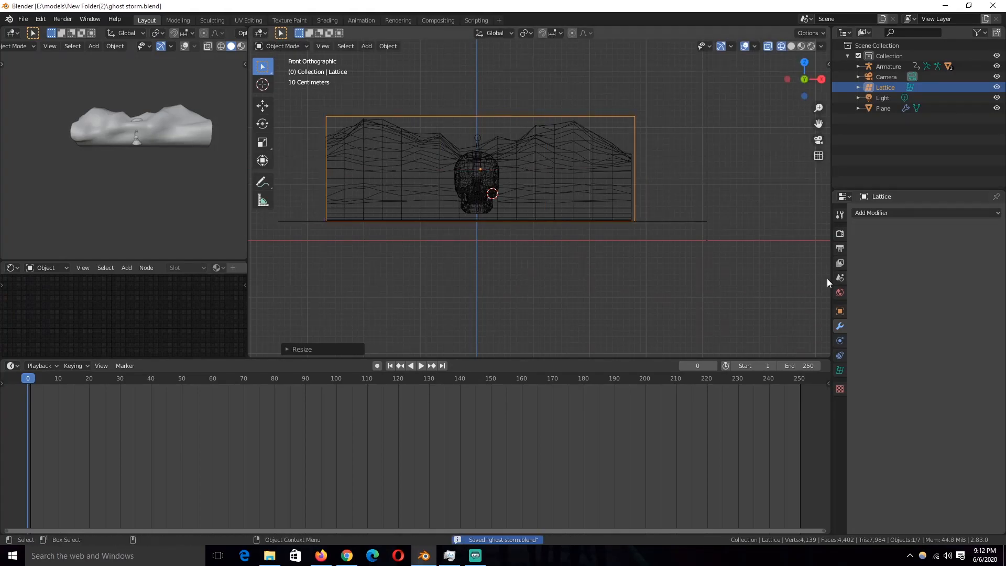
Parent the lattice to the skull mesh and save the file
key(KP_3)
click(573, 207)
click(599, 208)
shift+click(567, 191)
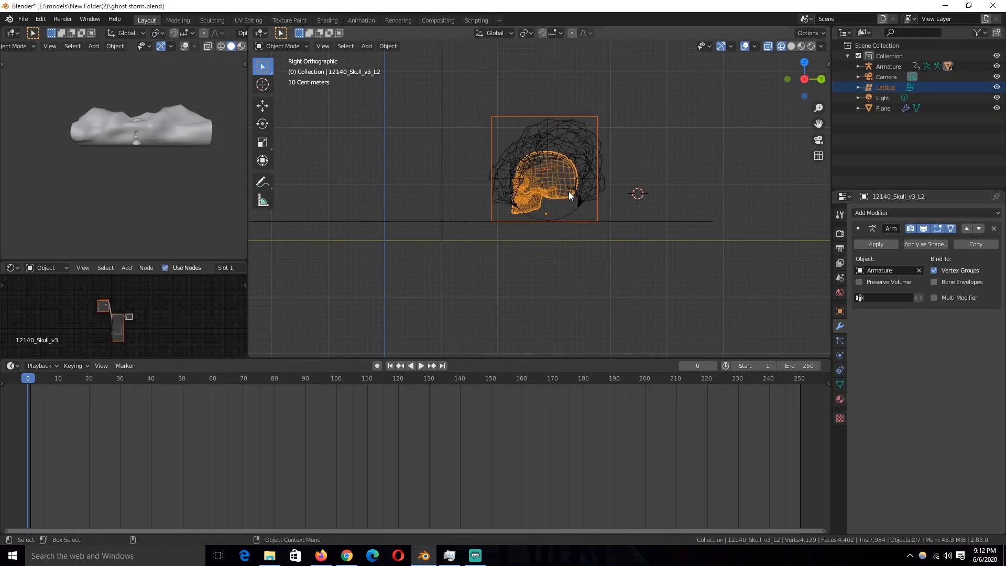
key(ctrl+p)
click(568, 191)
click(596, 188)
key(ctrl+s)
Hide the tube's Displace modifier in the viewport and set the lattice's W resolution to 6
click(601, 175)
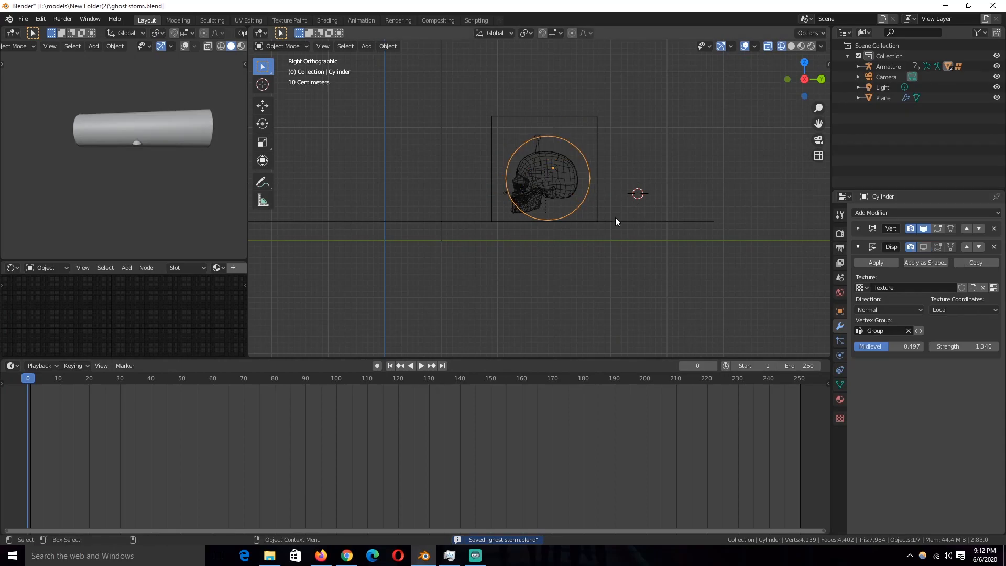
click(592, 114)
middle_drag(592, 114, 720, 245)
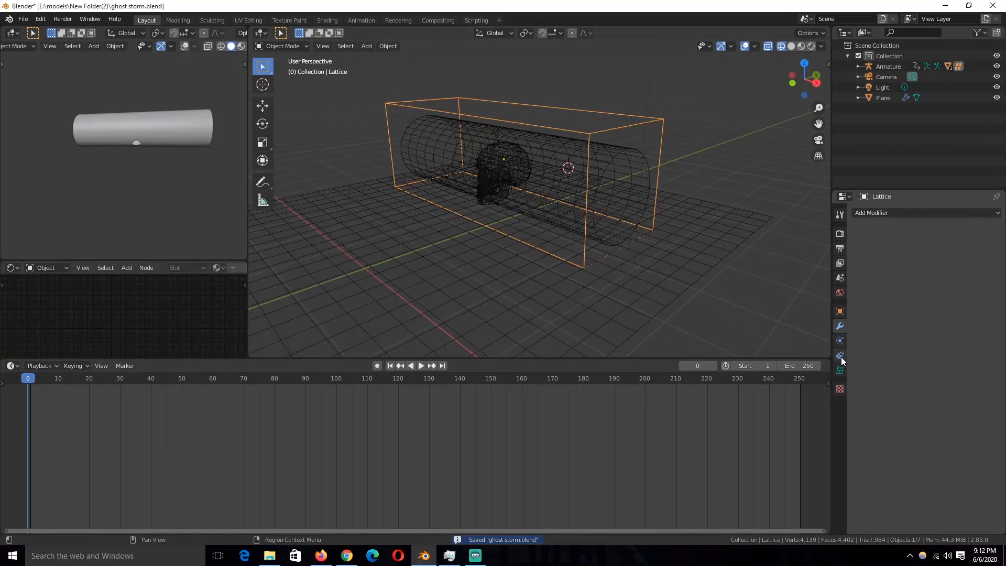
click(839, 369)
click(924, 255)
click(987, 245)
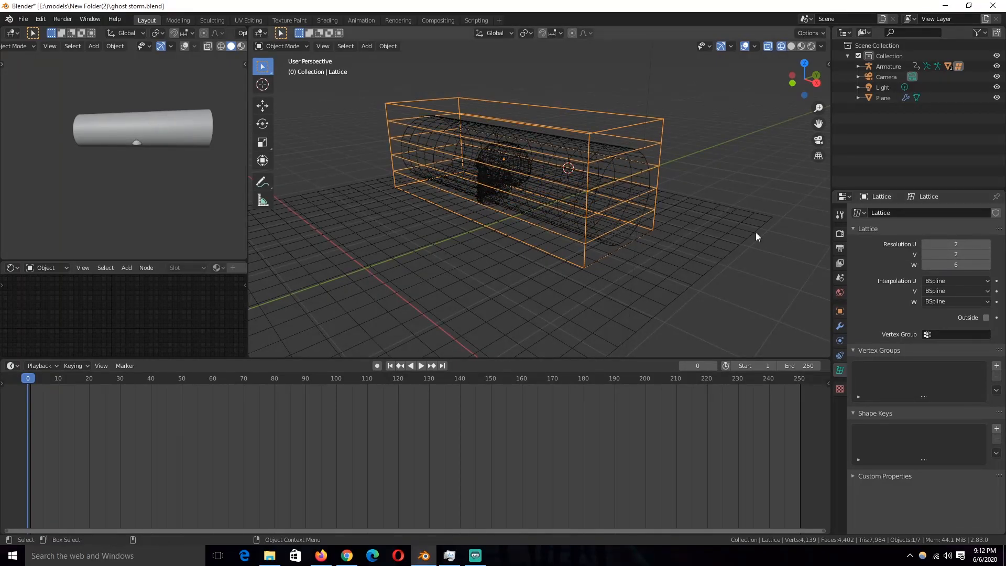
Add a Lattice modifier to the tube and set Lattice as its object
key(KP_3)
click(618, 125)
click(618, 126)
click(616, 134)
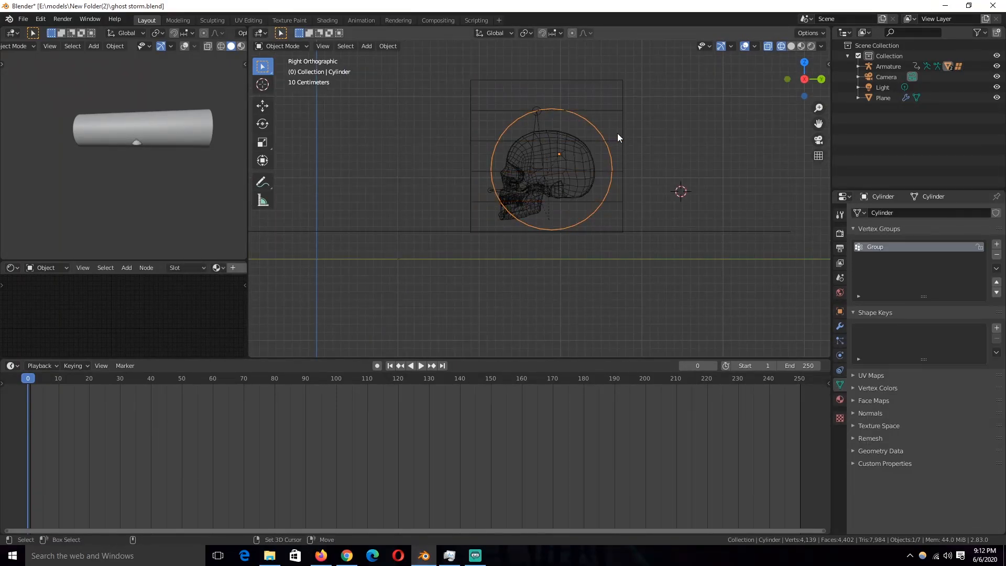
click(840, 325)
click(922, 212)
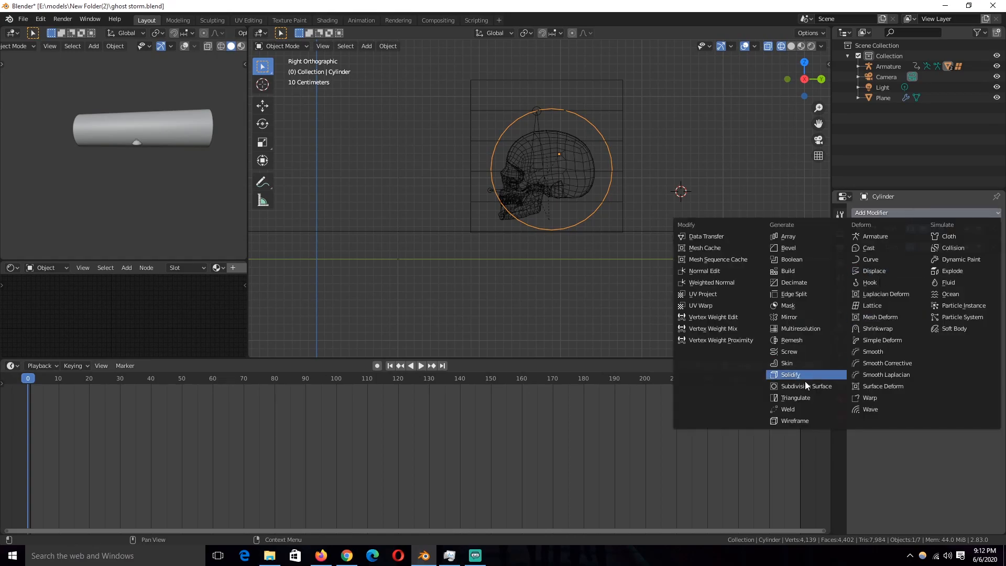
click(864, 304)
click(863, 304)
click(867, 320)
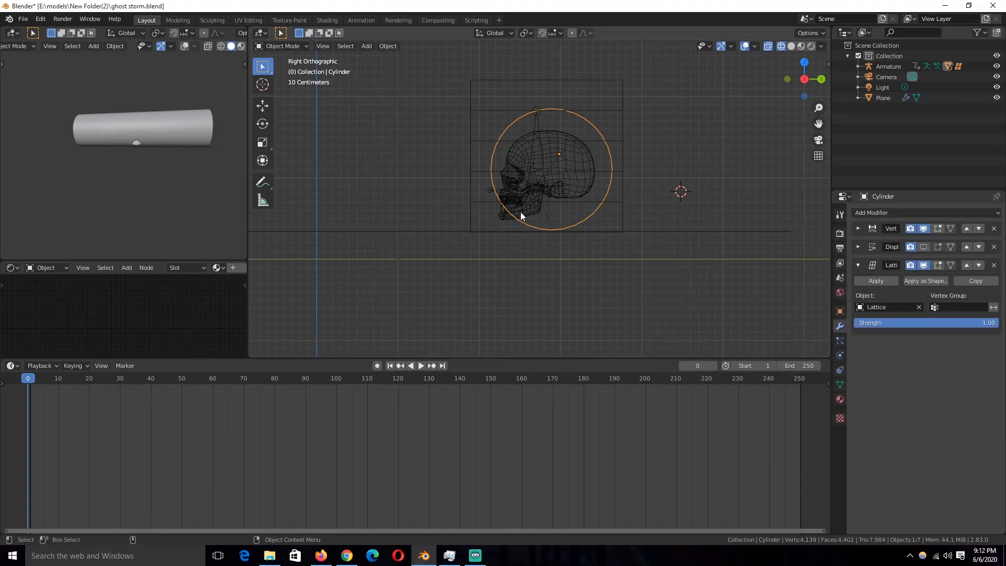
Reposition the lattice and shrink it along Z so it fits closely around the tube
click(604, 223)
key(g)
click(588, 199)
key(s)
key(z)
click(568, 265)
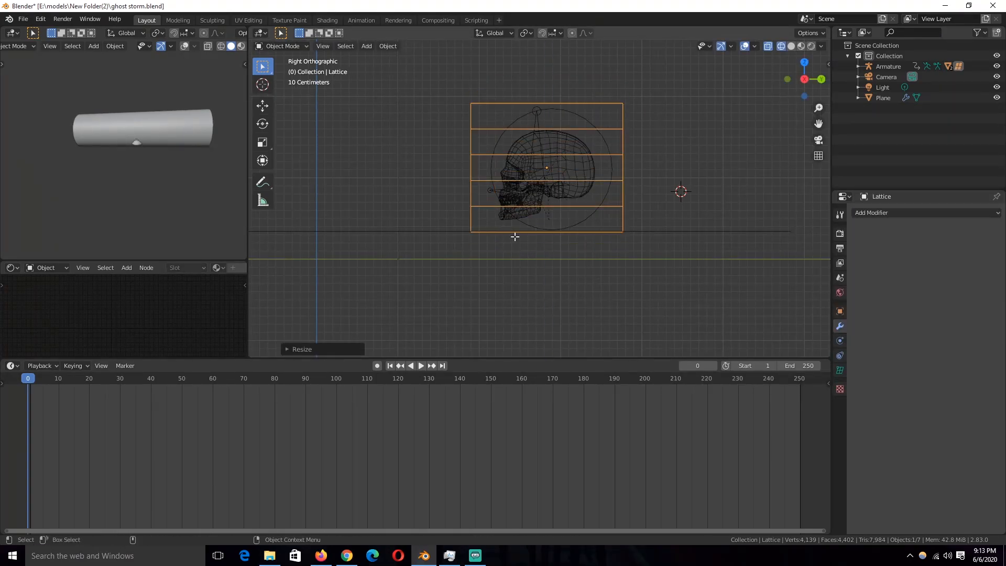
Raise the lattice's bottom row of points in edit mode to flatten the tube's underside
key(Tab)
drag(442, 221, 750, 280)
key(g)
key(g)
click(684, 227)
key(Tab)
Lower the lattice and the tube together along Z around the skull
key(g)
key(z)
click(622, 190)
shift+click(596, 117)
key(g)
key(z)
click(594, 140)
Scale the tube up slightly, switch to solid shading and save the file
click(585, 143)
click(587, 139)
key(s)
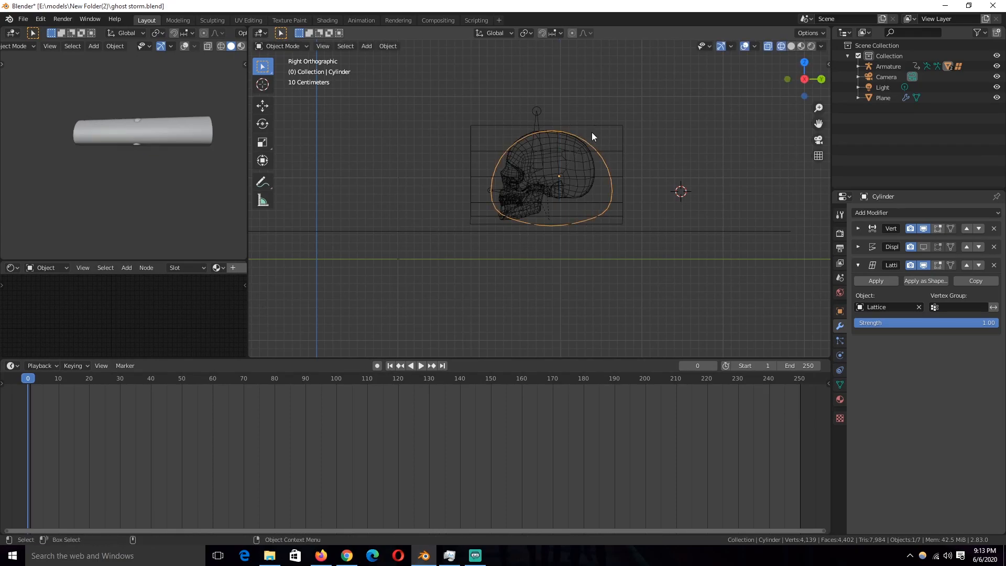
key(shift+z)
middle_drag(626, 130, 642, 162)
scroll(641, 162, down, 2)
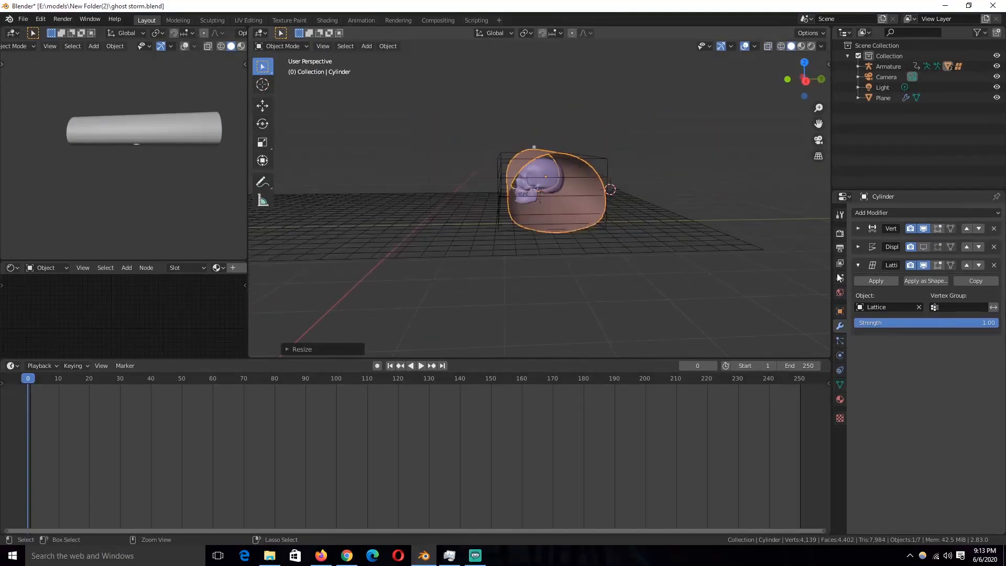
key(ctrl+s)
Show the tube's Displace modifier in the viewport, compare its stack order with the Lattice modifier and save the file
click(923, 247)
mouse_move(641, 225)
middle_down()
mouse_move(699, 231)
mouse_move(637, 241)
mouse_move(572, 226)
mouse_move(670, 233)
mouse_move(631, 252)
middle_up()
click(965, 265)
click(978, 247)
key(ctrl+s)
key(KP_3)
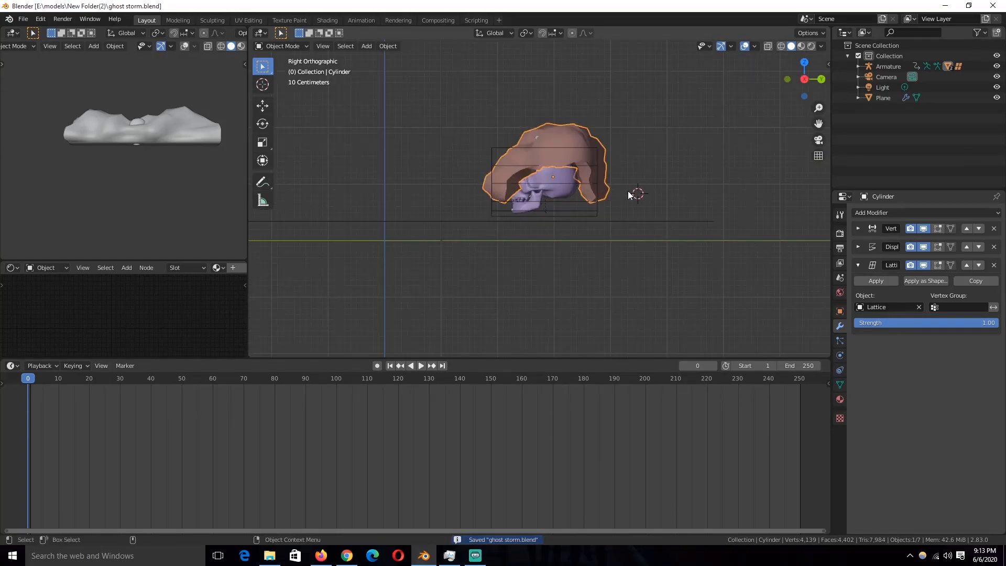
Switch to wireframe shading and nudge the tube and lattice into a better position around the skull
key(r)
key(shift+z)
click(610, 195)
key(g)
click(597, 197)
shift+click(597, 201)
key(g)
click(596, 203)
key(alt+a)
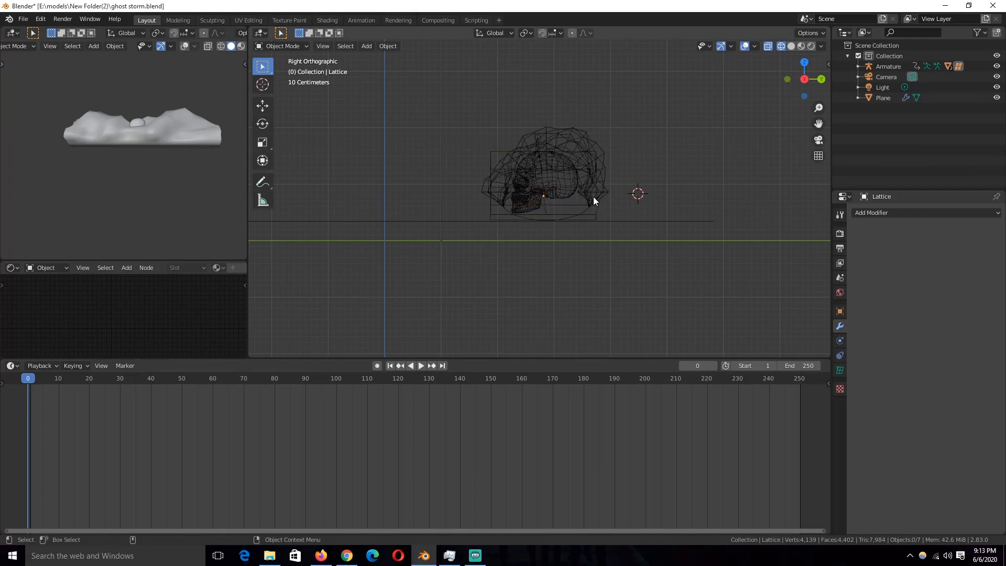
Save the file, add an Arrows empty at the tube's centre and scale it up to 1.672
click(592, 196)
key(ctrl+s)
key(shift+a)
mouse_move(555, 198)
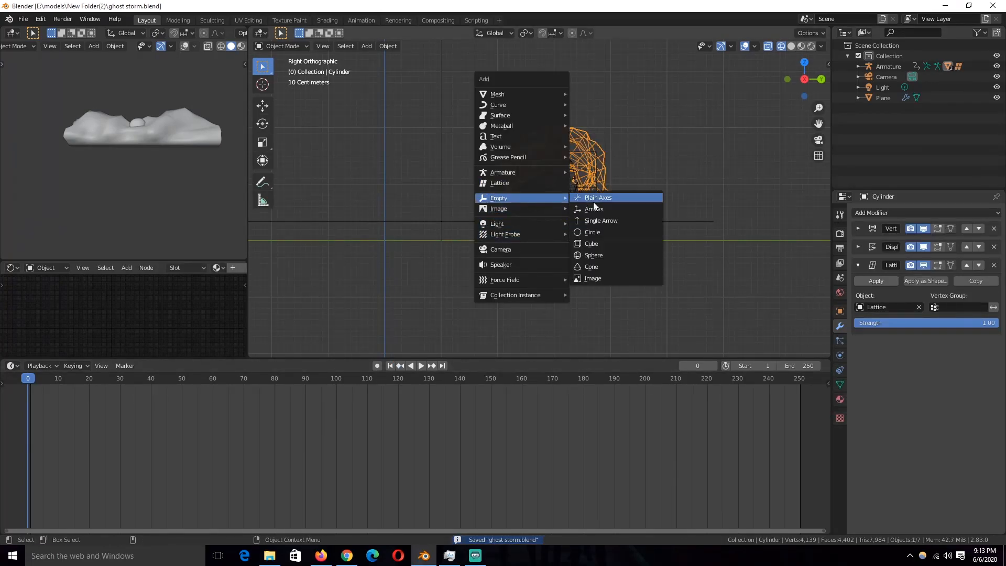
click(615, 212)
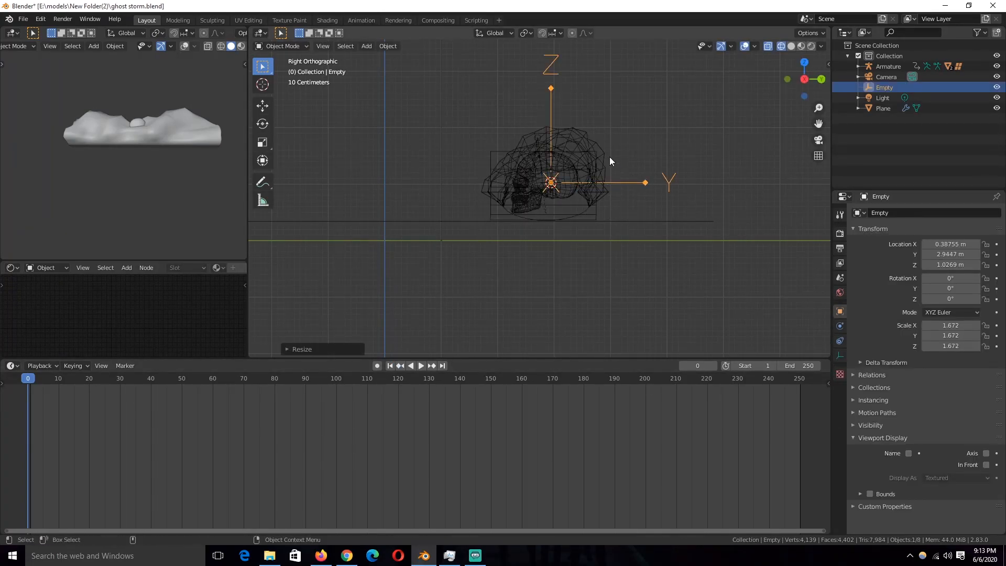
Set up Object parenting for the tube and the arrows empty, placing the empty under the skull's armature
click(606, 156)
shift+click(632, 184)
key(ctrl+p)
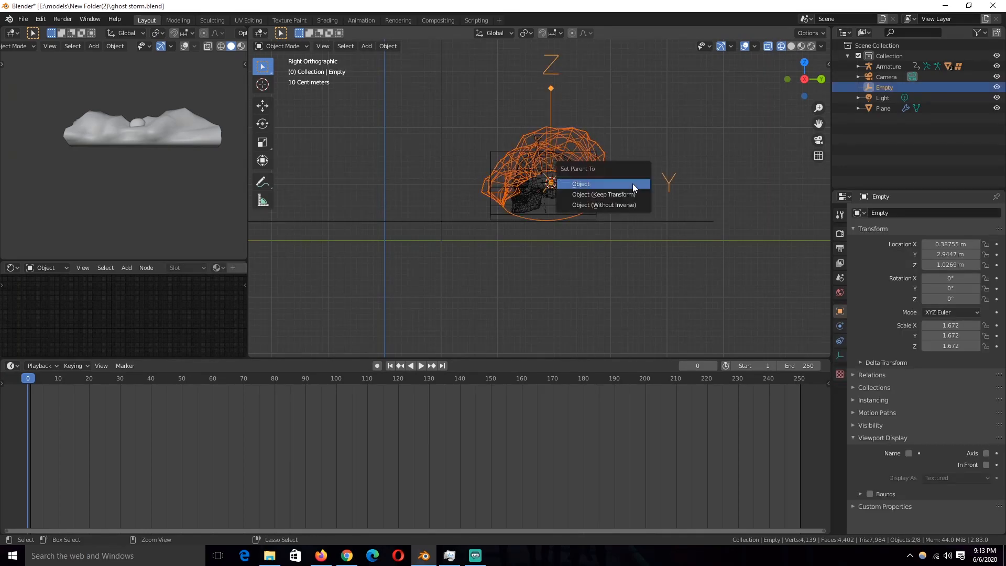
click(633, 184)
scroll(568, 198, up, 3)
shift+click(536, 93)
key(ctrl+p)
click(601, 177)
Enable auto keying, keyframe the empty at frame 0, rotate it to 81.7° about X at frame 52 and save
click(689, 176)
scroll(689, 176, down, 2)
key(r)
right_click(539, 127)
click(377, 365)
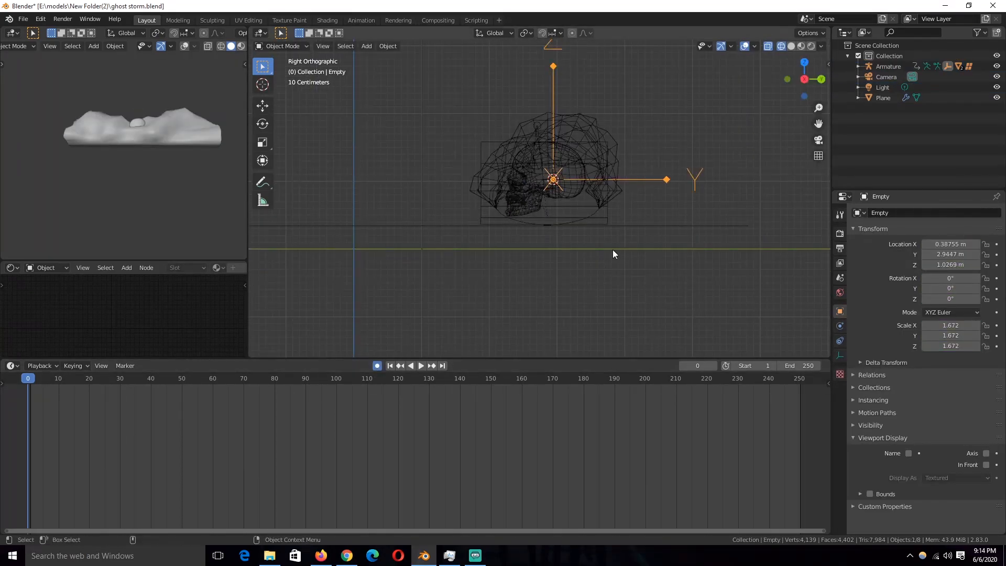
key(i)
click(612, 250)
drag(209, 378, 188, 378)
key(r)
click(455, 111)
key(ctrl+s)
scroll(269, 290, down, 4)
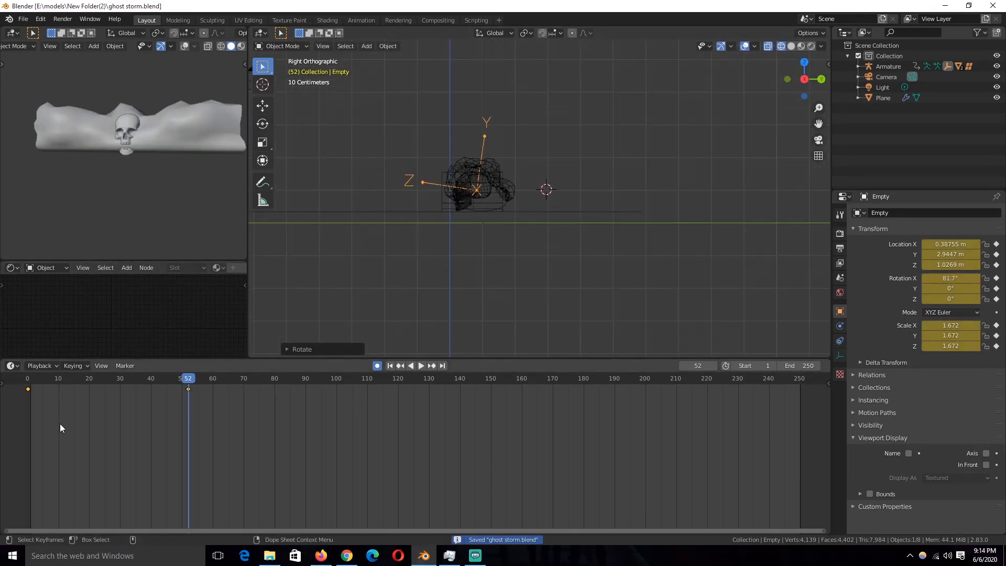
Delete the empty's location and scale animation channels in the graph editor, keeping only the rotation channels
key(ctrl+Tab)
click(11, 408)
click(42, 448)
click(39, 474)
shift+click(39, 483)
shift+click(40, 490)
key(x)
click(42, 435)
shift+click(45, 427)
shift+click(50, 419)
key(x)
Make the rotation handles vector, stretch the X rotation curve to about 340° near frame 247, then preview and save
key(a)
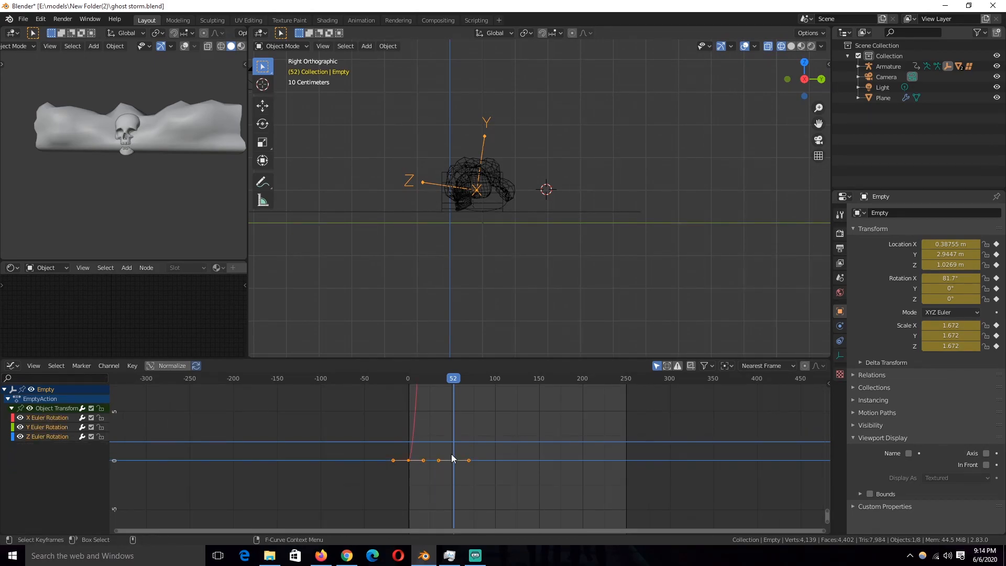
key(Home)
scroll(479, 463, down, 6)
key(v)
click(479, 463)
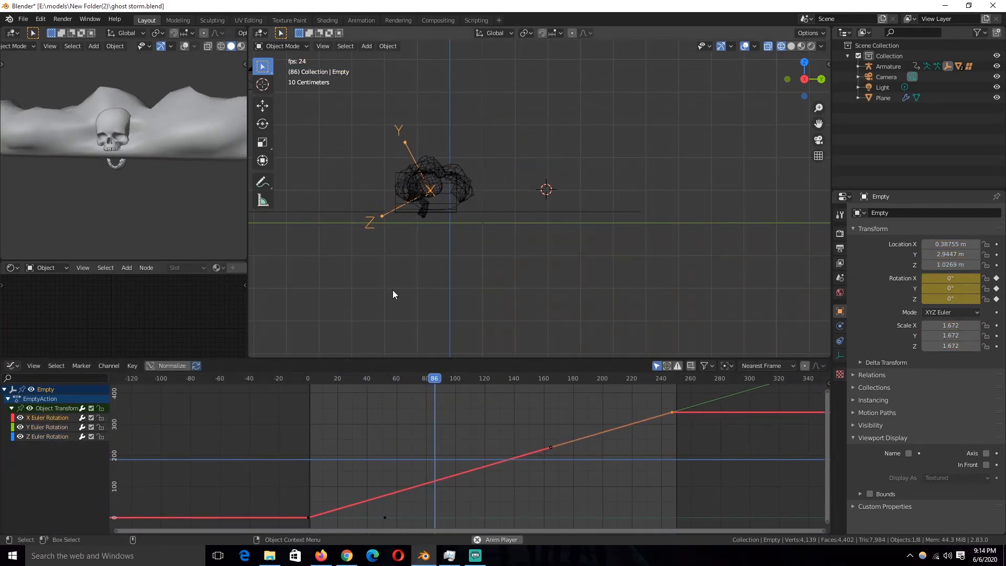
key(Escape)
scroll(496, 219, up, 4)
shift+middle_drag(506, 244, 497, 320)
scroll(497, 319, down, 2)
key(ctrl+s)
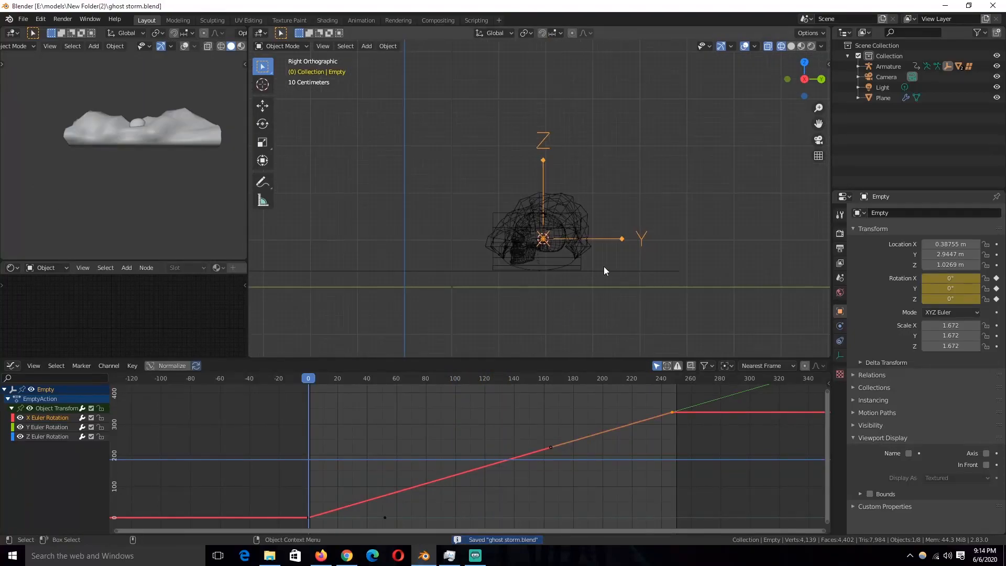
Lower the collision plane about 0.28 m along Z and play the animation in the timeline
click(602, 270)
key(ctrl+Tab)
key(g)
key(z)
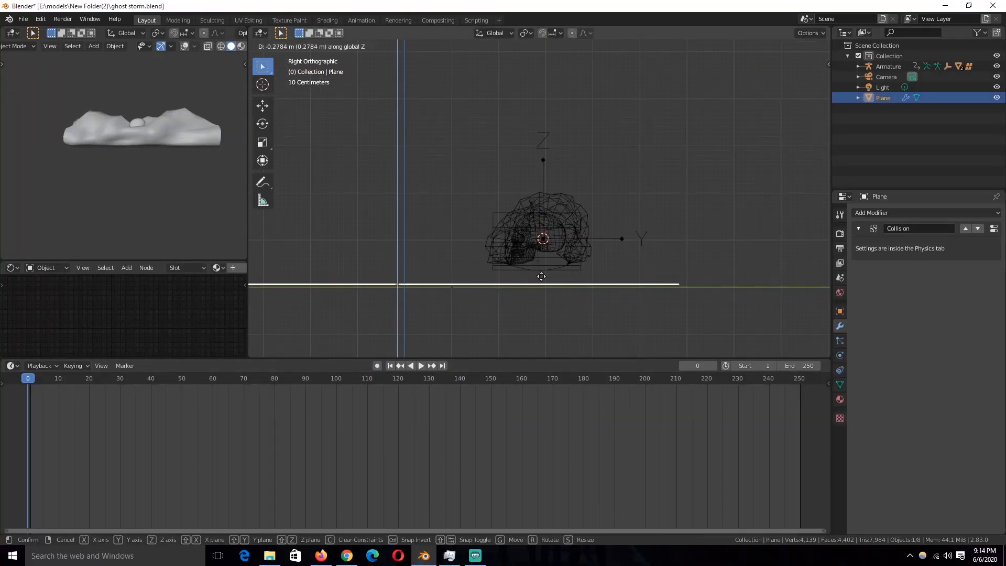
click(541, 276)
key(space)
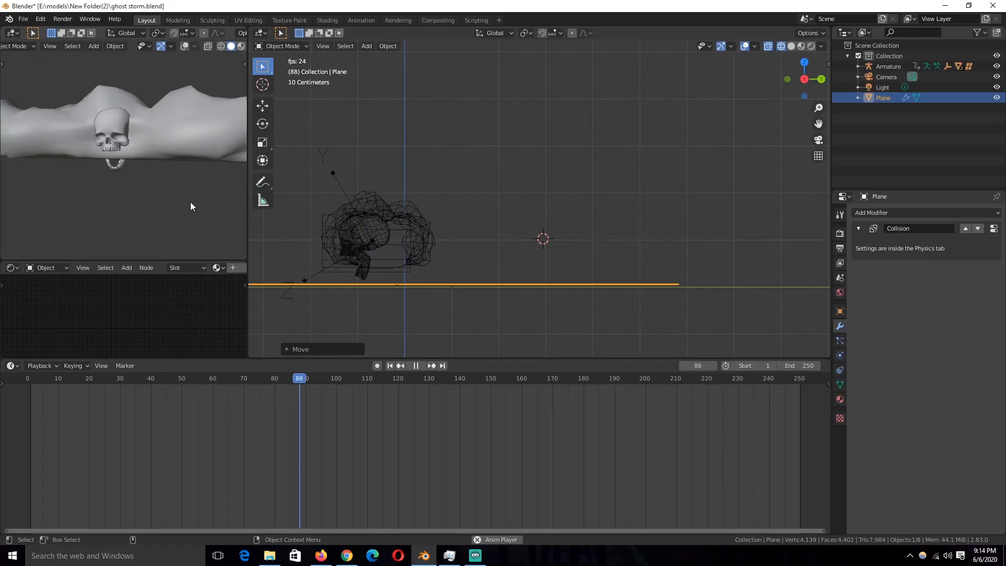
key(space)
Lower the empty, tube and lattice along Z toward the plane at frame 0 and play the animation
shift+middle_drag(328, 253, 448, 253)
drag(37, 488, 27, 489)
scroll(700, 278, up, 2)
shift+middle_drag(699, 278, 639, 270)
click(737, 252)
click(738, 252)
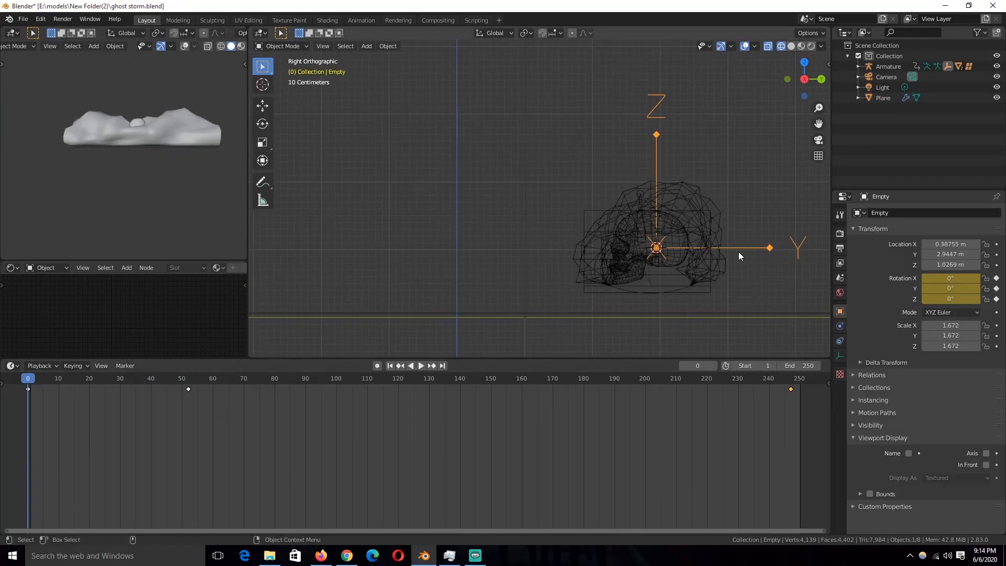
shift+click(711, 264)
key(g)
key(z)
click(708, 280)
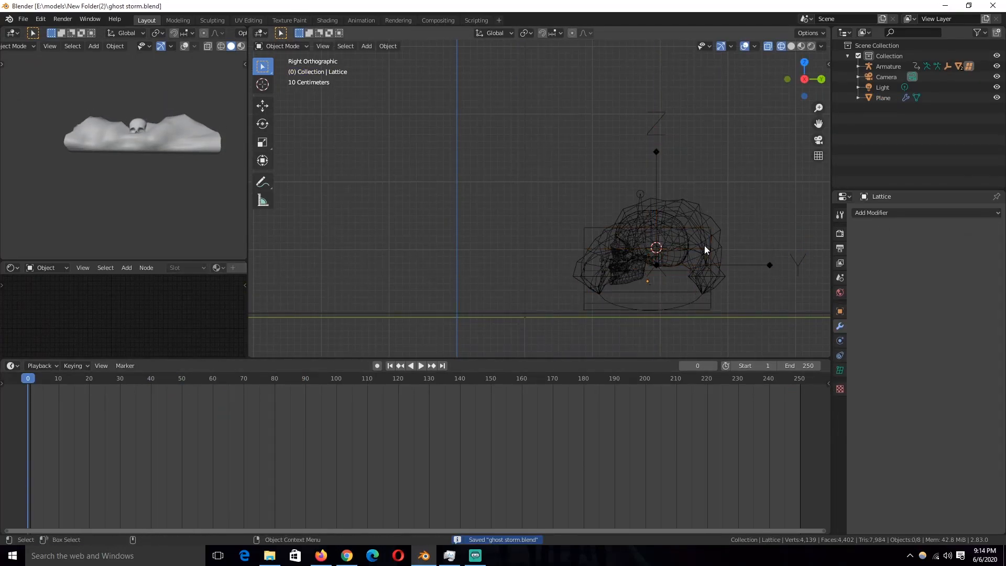
key(space)
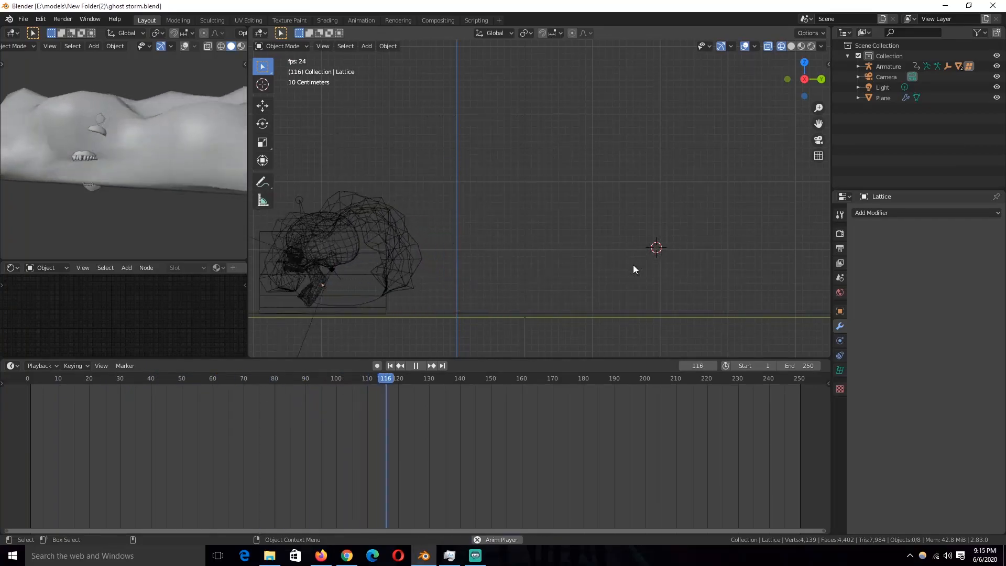
key(Escape)
Save the file and align the camera to the current perspective view of the skull and tube
scroll(633, 265, down, 5)
key(ctrl+s)
key(ctrl+alt+KP_0)
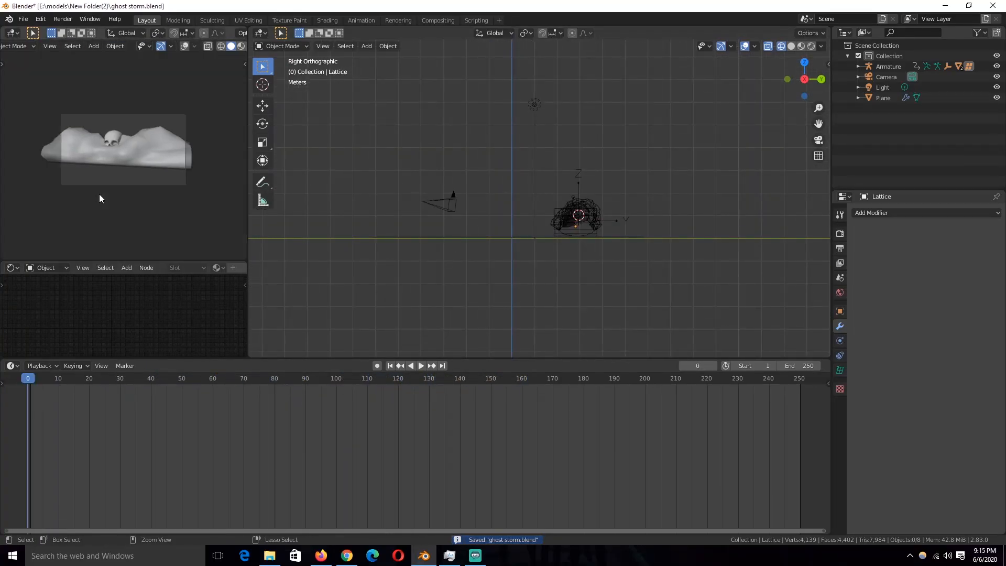
Move the camera back in top view to about Y -11.6 m and keyframe its transform at frame 0
click(457, 211)
key(KP_7)
scroll(595, 234, down, 3)
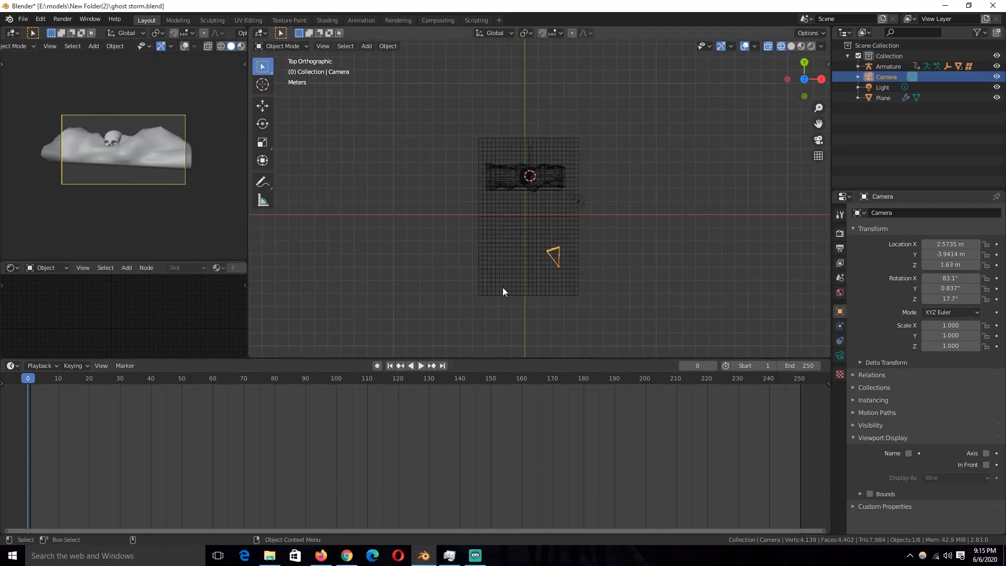
key(g)
click(557, 426)
key(i)
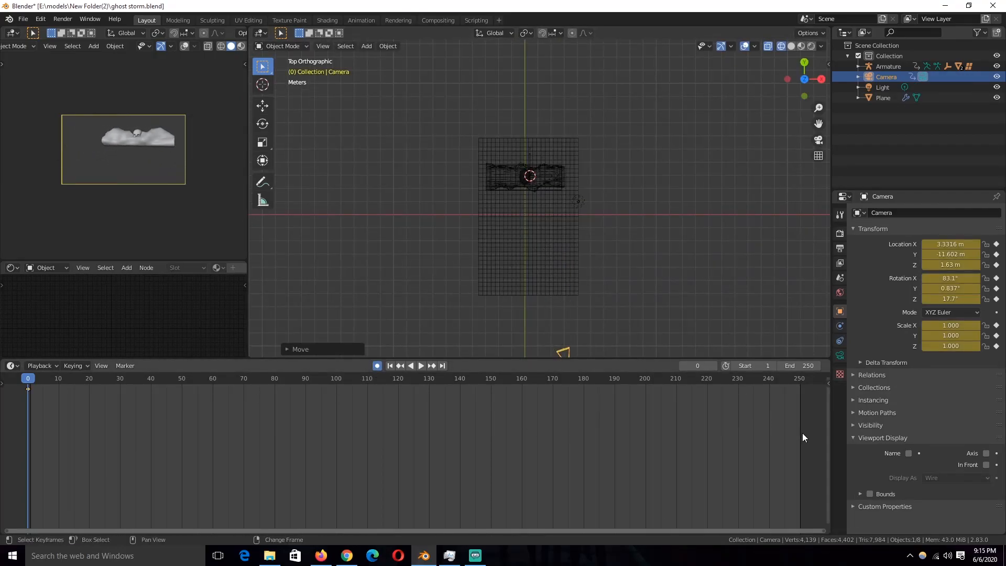
click(801, 433)
scroll(606, 313, down, 5)
click(20, 398)
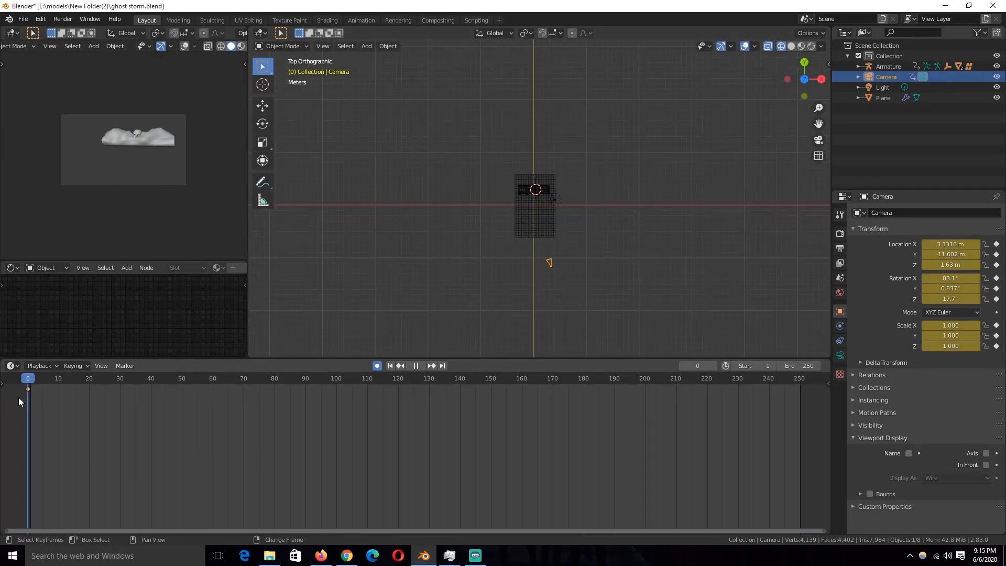
Reposition the camera closer to the tube in top view, to about X 2.58 m and Y -3.43 m
key(g)
click(549, 314)
key(g)
click(206, 157)
key(g)
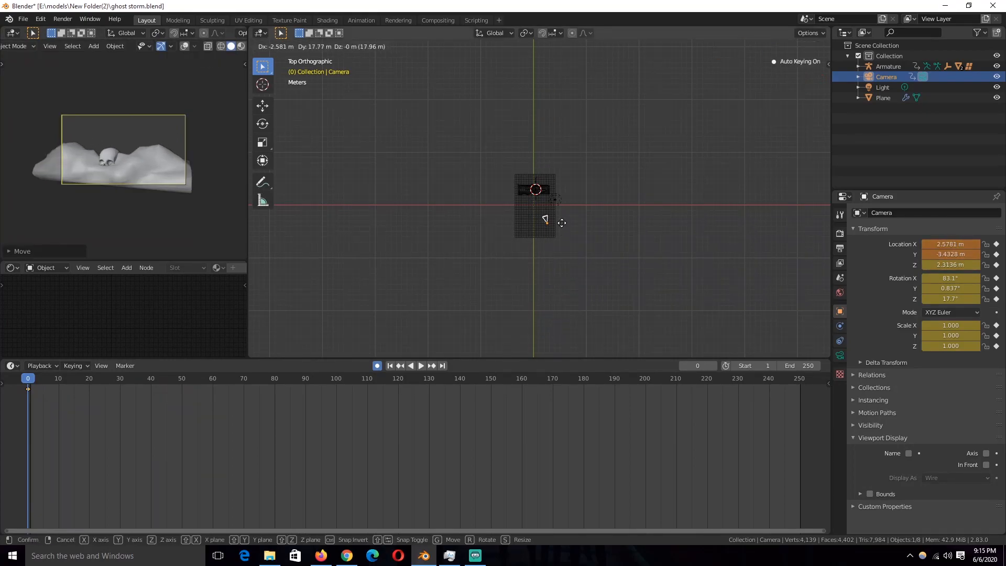
click(561, 222)
scroll(519, 181, up, 2)
Tilt the camera upward to about 104° about X in side view and lower it close to the plane
key(KP_3)
scroll(529, 189, up, 9)
key(r)
click(334, 177)
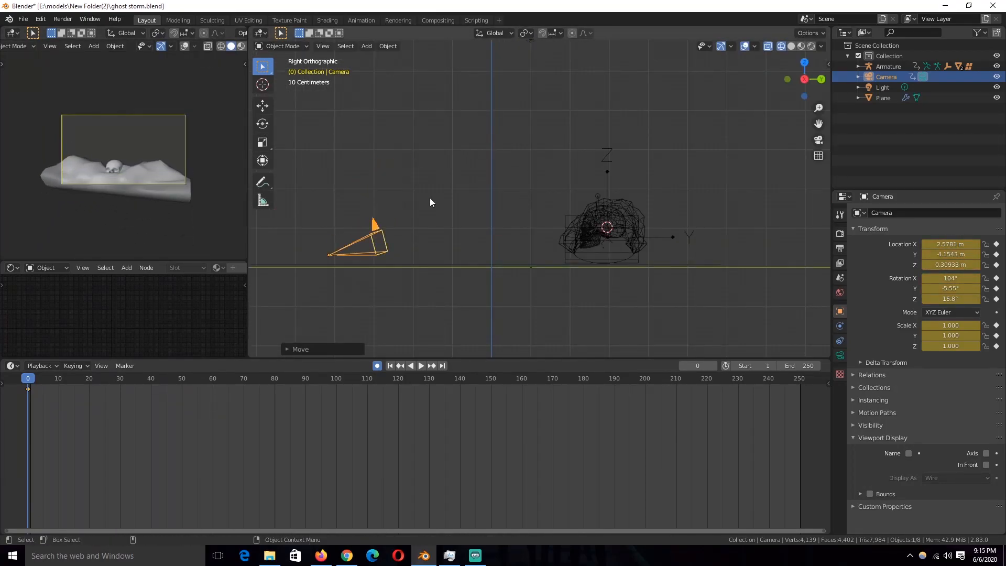
key(g)
click(407, 216)
Set the camera's focal length to 32 mm and play the animation
click(839, 355)
click(950, 263)
text(32)
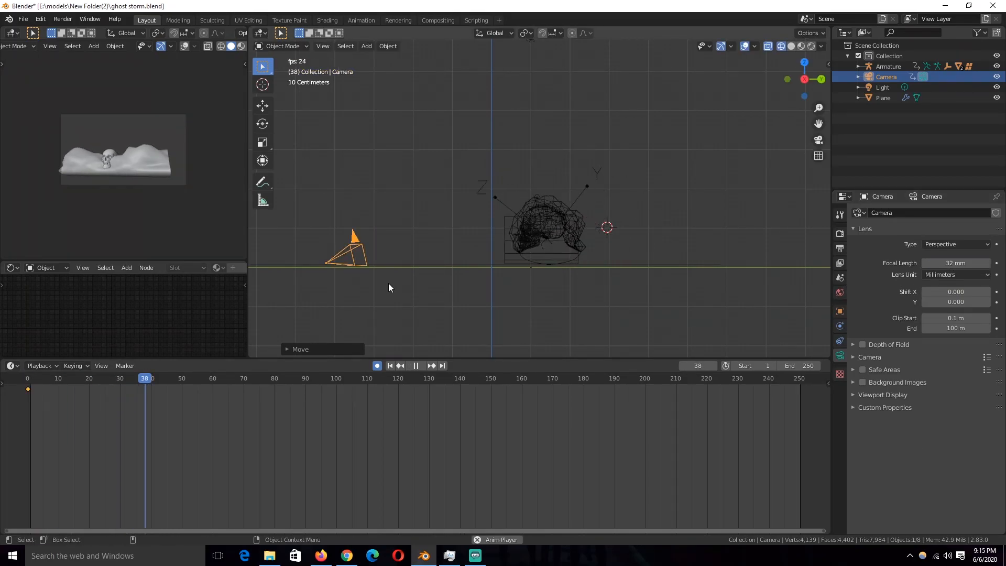
Move the camera back at frame 248, rotate it to a new angle and preview the camera animation
key(KP_7)
scroll(603, 309, down, 3)
drag(28, 378, 793, 426)
scroll(583, 247, down, 3)
key(g)
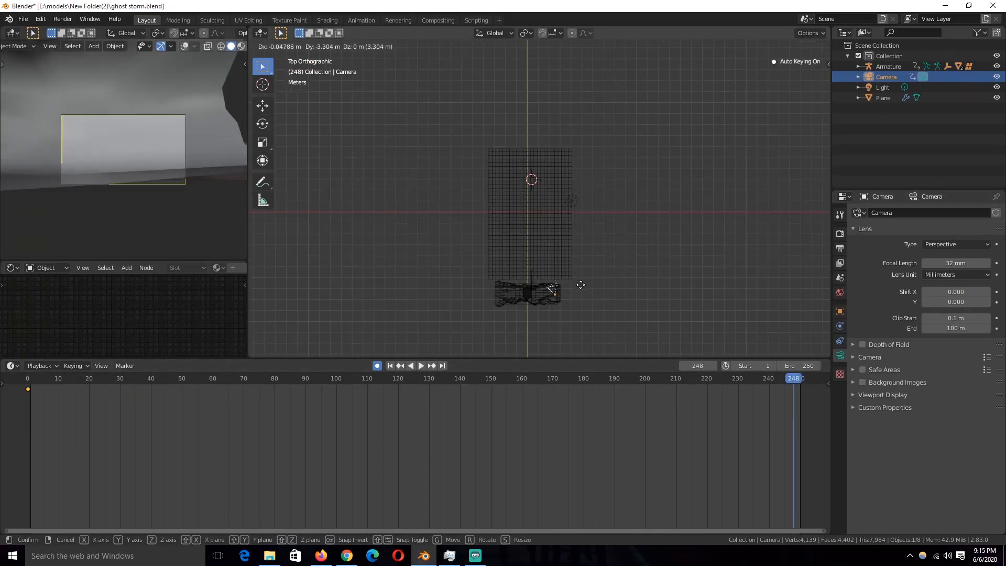
click(579, 325)
key(r)
click(561, 281)
key(space)
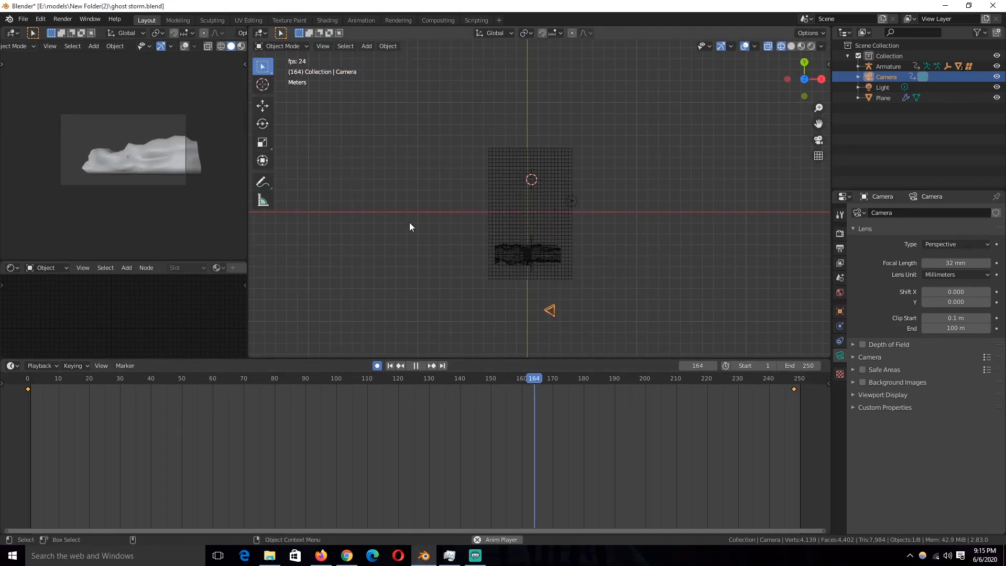
key(Escape)
Check the plane's collision physics, save the file and set the plane's viewport display to Solid
click(518, 238)
middle_drag(595, 235, 636, 193)
click(841, 341)
click(843, 368)
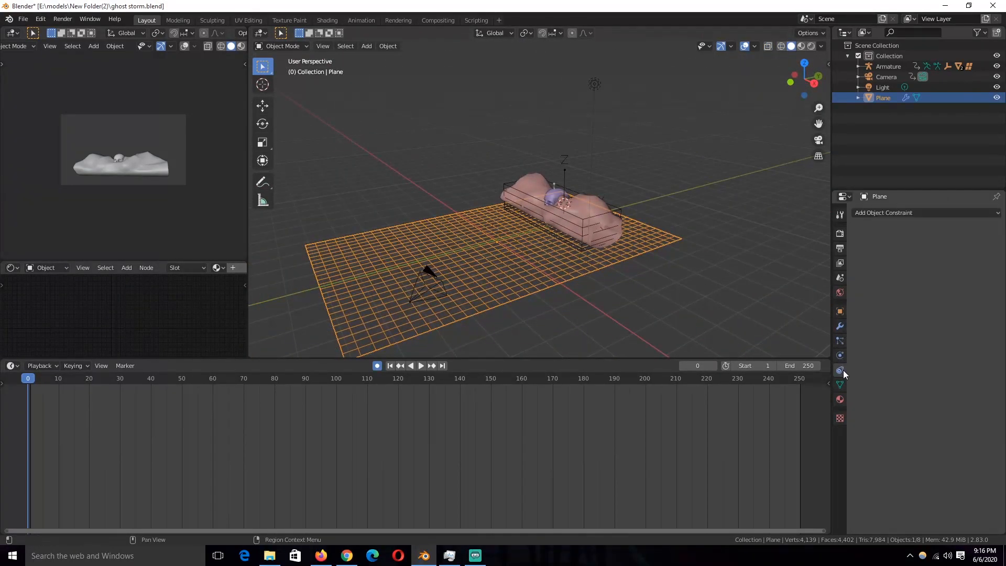
click(840, 356)
click(869, 279)
key(ctrl+s)
click(840, 313)
click(944, 500)
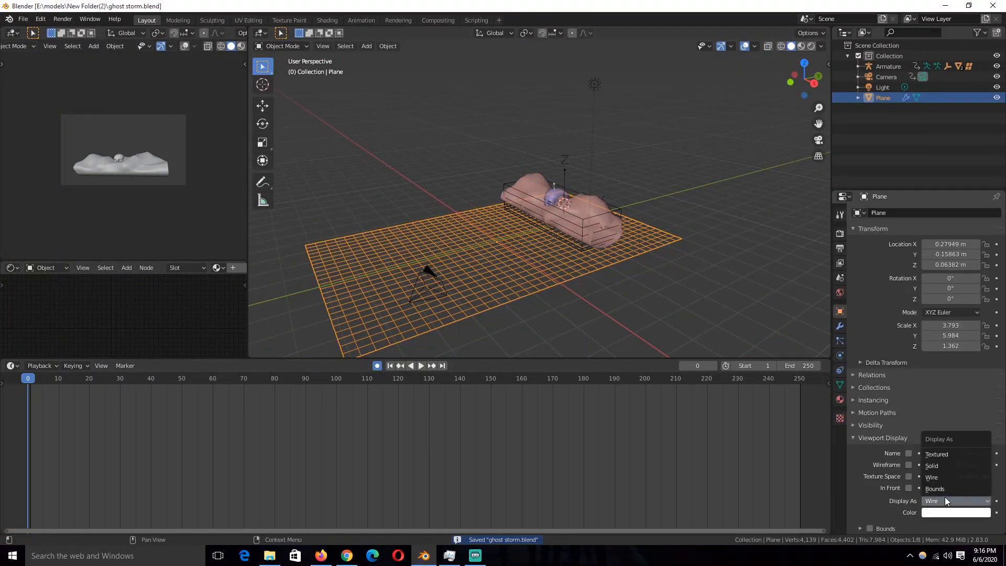
click(944, 466)
Widen the plane along X to a scale of 6.702, delete its automatic keyframe and save
middle_drag(568, 276, 623, 268)
key(s)
key(x)
click(711, 276)
key(x)
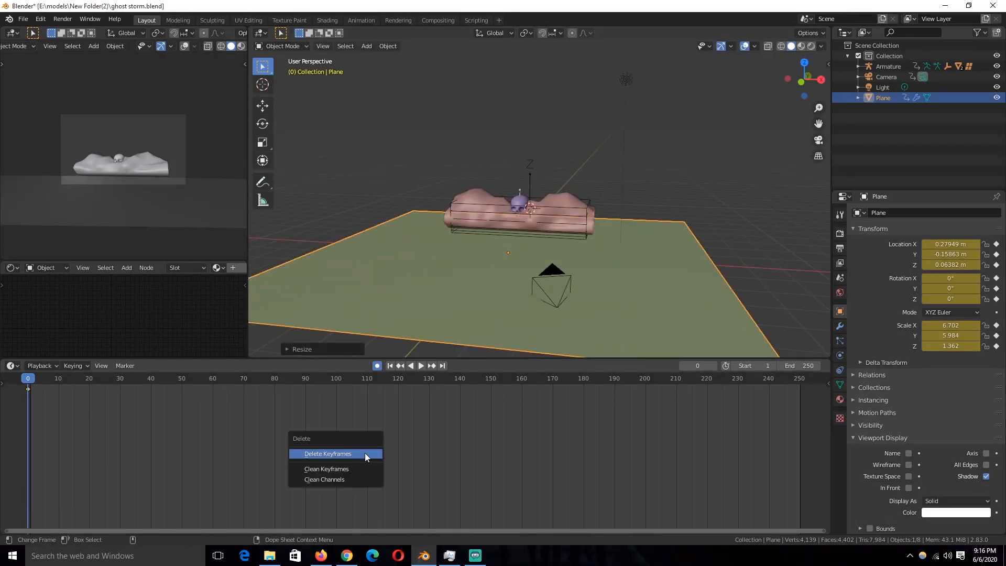
click(366, 454)
key(ctrl+s)
Play the animation over the widened plane, then examine the plane's collision settings and save the file
key(alt+a)
key(space)
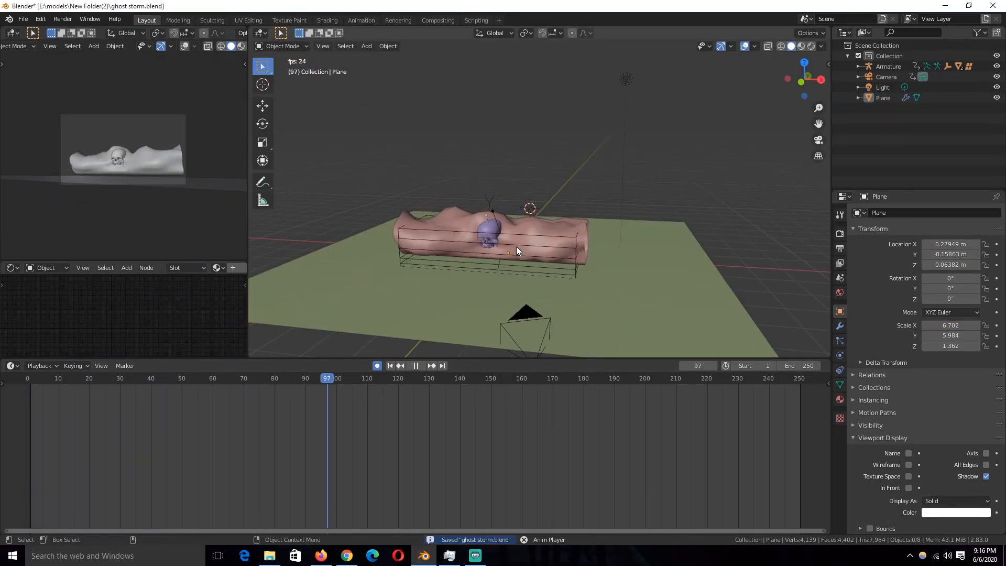
key(Escape)
click(593, 218)
key(ctrl+s)
click(840, 355)
middle_drag(686, 305, 647, 308)
click(694, 269)
click(870, 276)
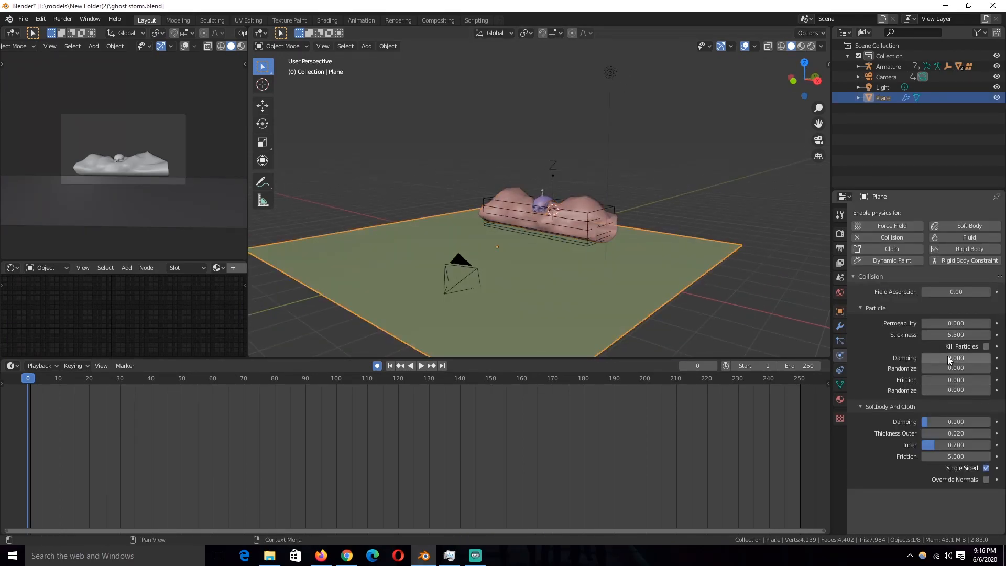
key(ctrl+s)
Add an emitter particle system to the tube and play the animation
click(597, 220)
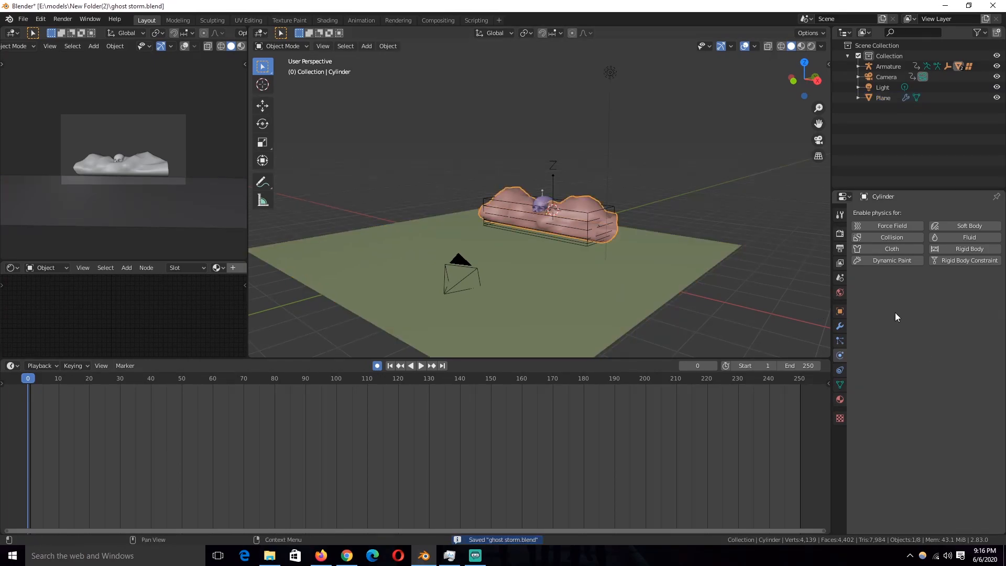
click(840, 340)
click(996, 215)
key(space)
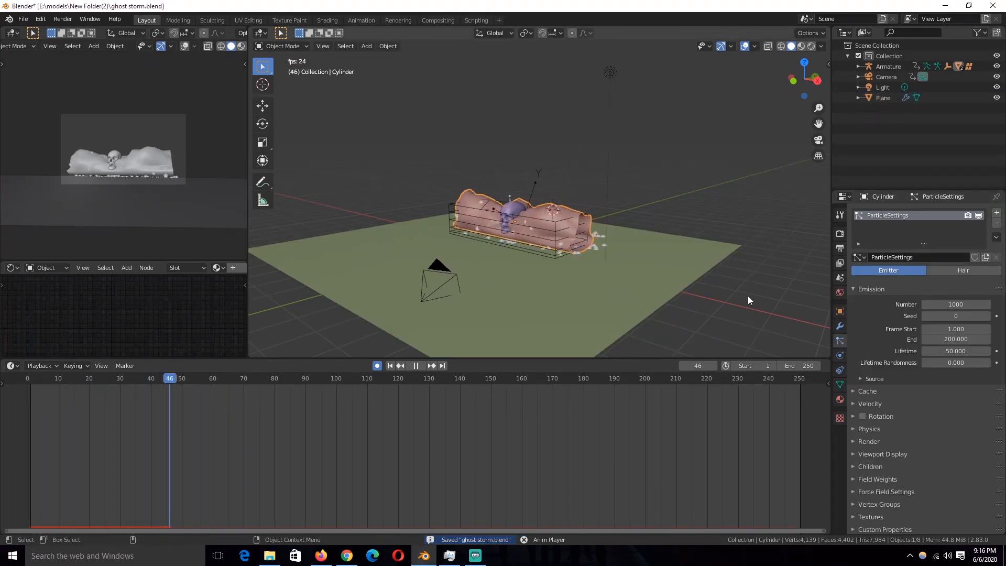
key(Escape)
Set the tube particles' velocity randomization to 0.660, save the file and preview the emission
click(870, 403)
scroll(922, 398, down, 5)
key(ctrl+s)
key(space)
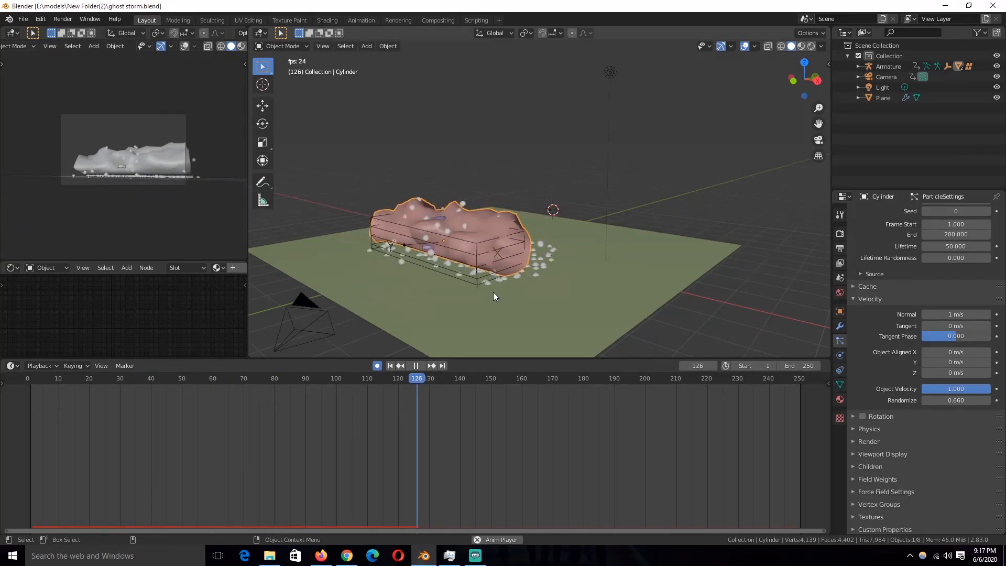
key(Escape)
Add a Turbulence force field, move it beside the tube near the camera, and save the file
click(548, 202)
click(598, 243)
key(ctrl+s)
key(shift+a)
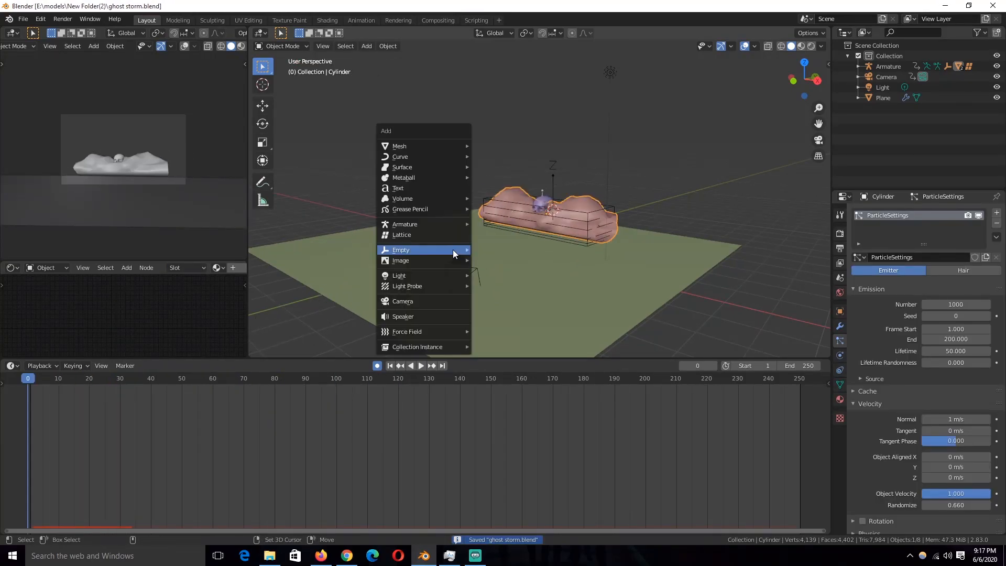
mouse_move(425, 328)
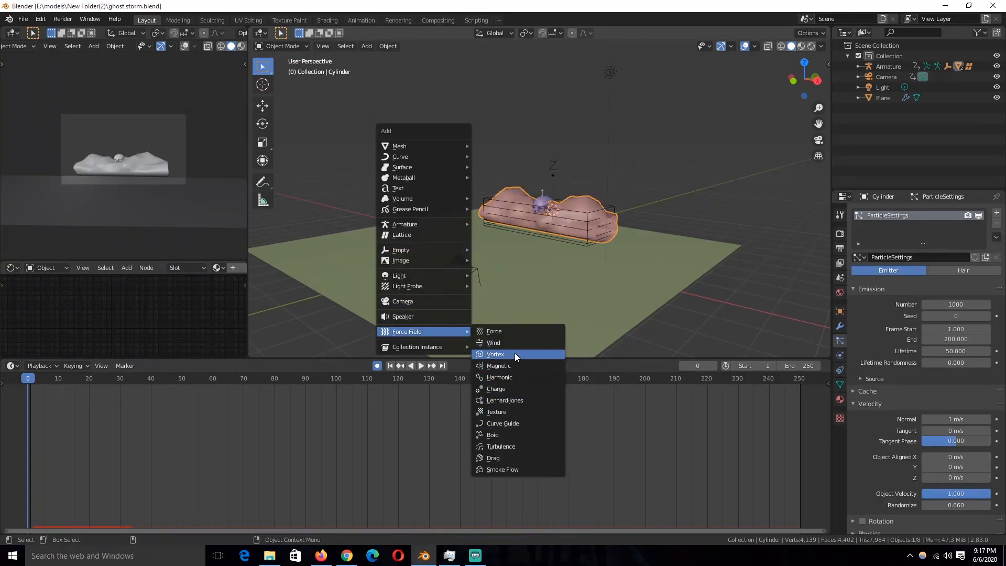
click(510, 448)
key(g)
click(419, 310)
key(ctrl+s)
Set the turbulence field's strength to 2 and play the animation to preview the particles
click(839, 326)
text(2)
key(Return)
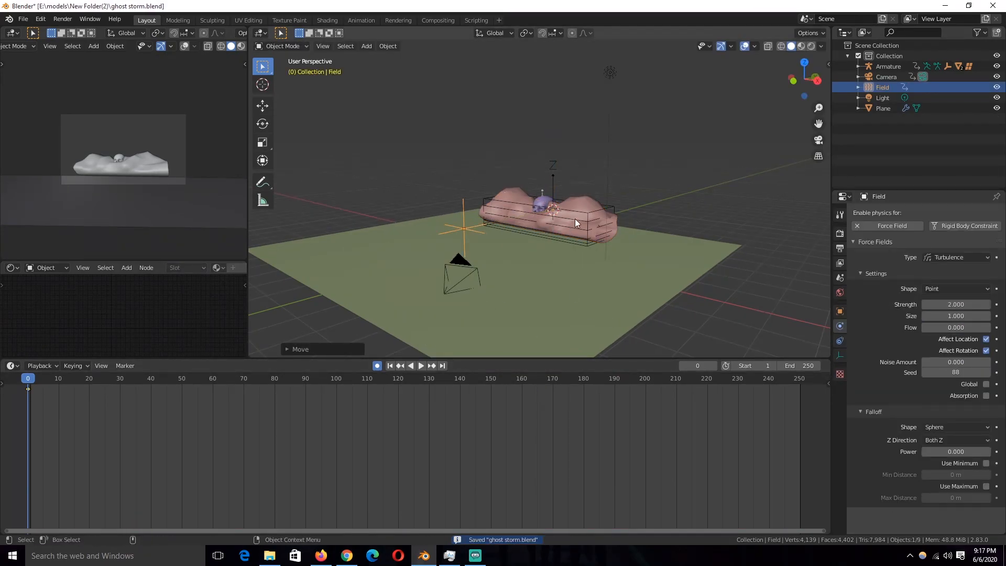
key(space)
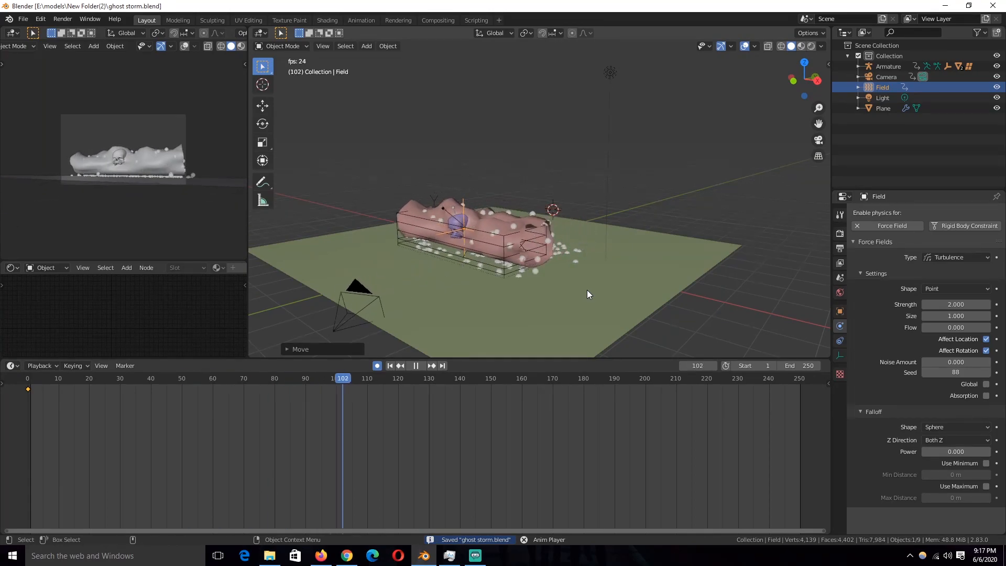
key(Escape)
Scale up the ground plane uniformly, save the file and play the animation over it
click(600, 284)
key(s)
click(693, 284)
key(ctrl+s)
key(space)
click(698, 200)
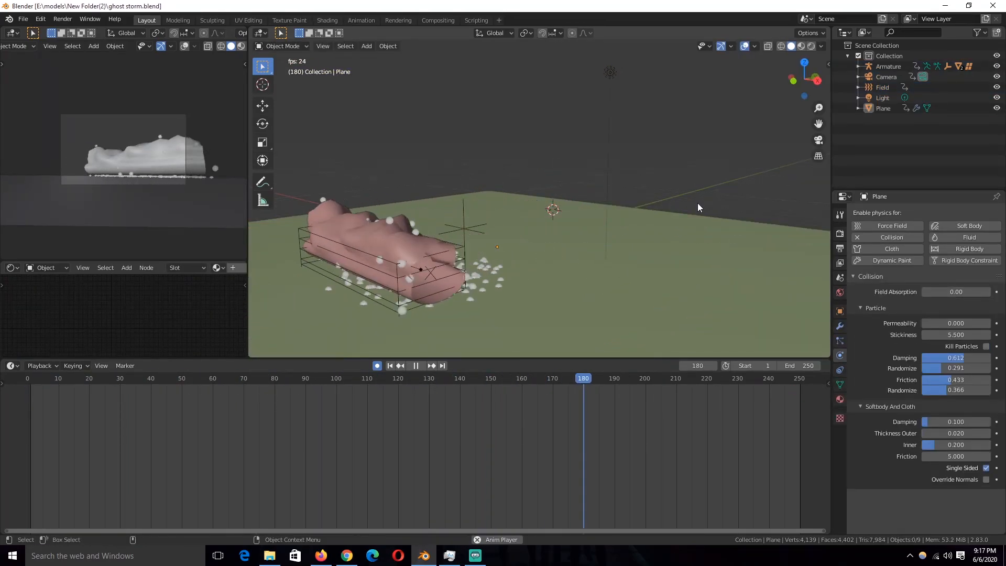
key(Escape)
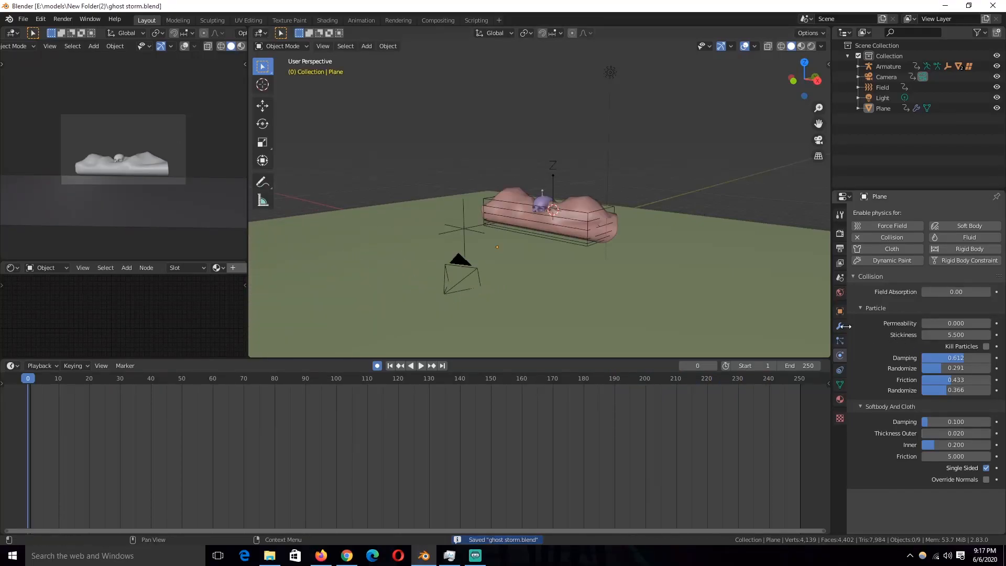
Name the tube's particle settings 1, add a particle system to the skull that shares them, and save
click(591, 216)
click(840, 340)
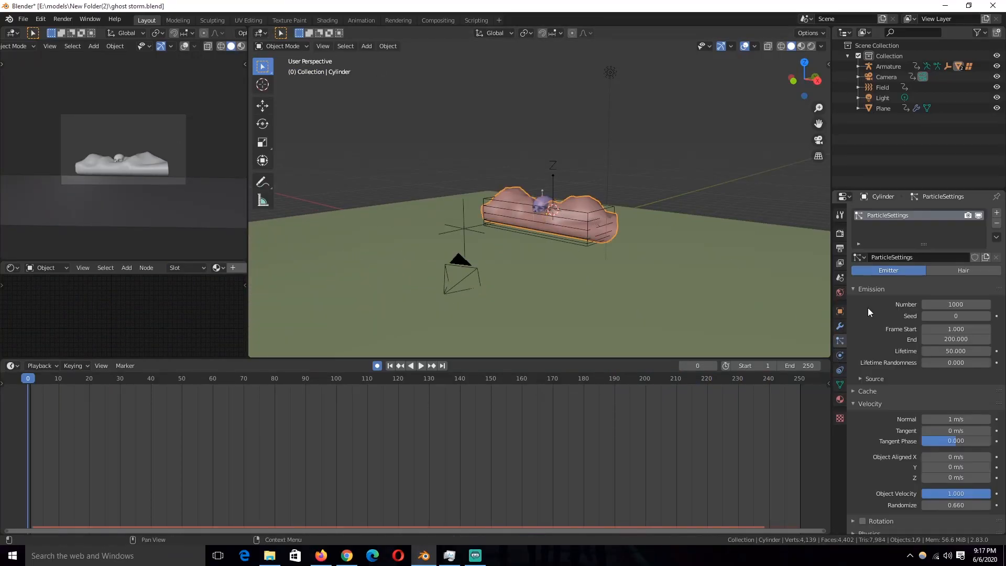
click(548, 202)
click(996, 212)
click(857, 257)
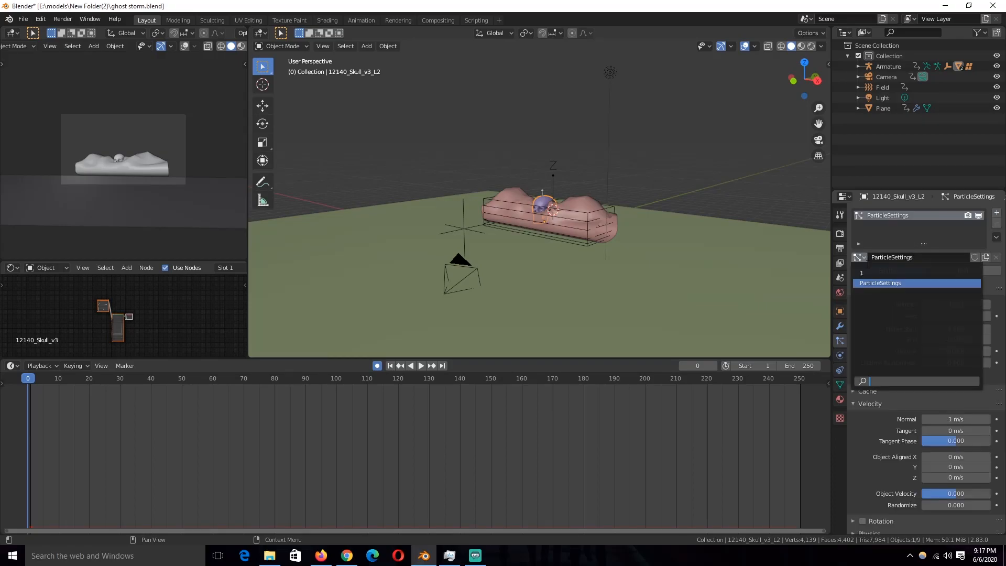
click(861, 272)
key(ctrl+s)
key(space)
key(Escape)
Set the number of particles in the shared settings to 10000, preview the emission and save
click(970, 304)
text(0)
key(Return)
key(space)
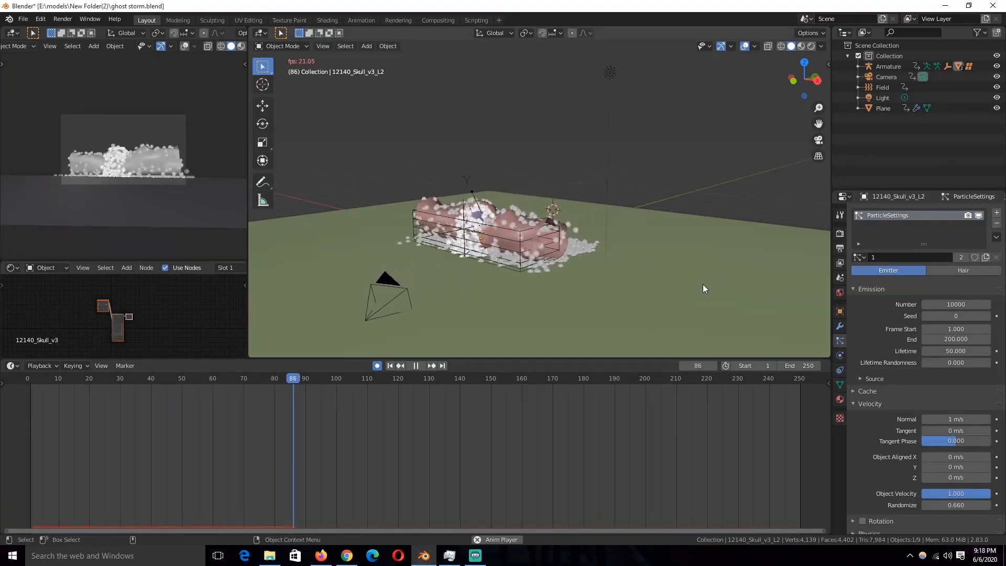
key(Escape)
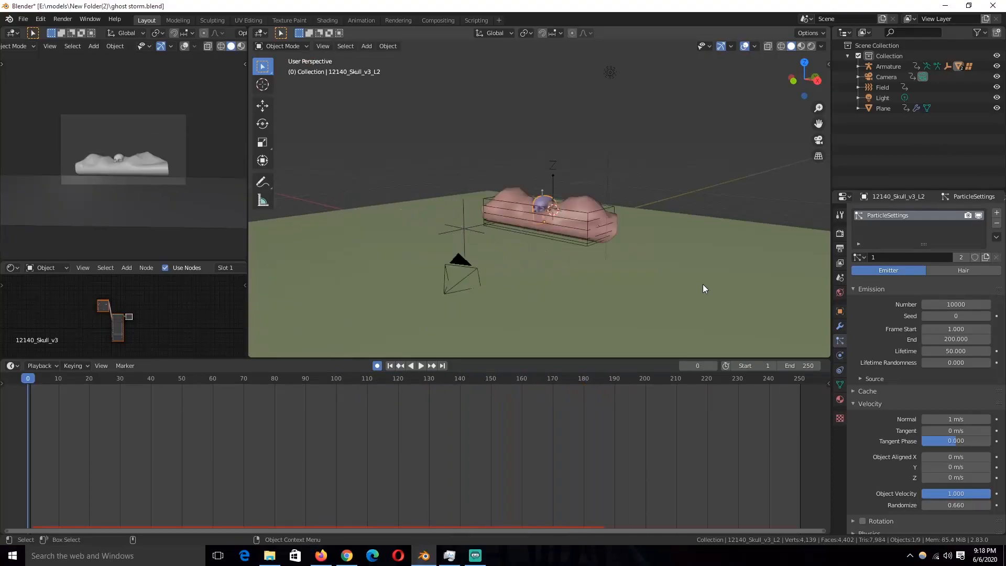
key(ctrl+s)
Add a cube around the skull, view it from the front in wireframe, and save with automatic keyframing off
scroll(628, 246, down, 3)
key(shift+a)
mouse_move(492, 39)
click(573, 54)
key(s)
right_click(569, 213)
key(KP_1)
key(shift+z)
click(377, 366)
key(ctrl+s)
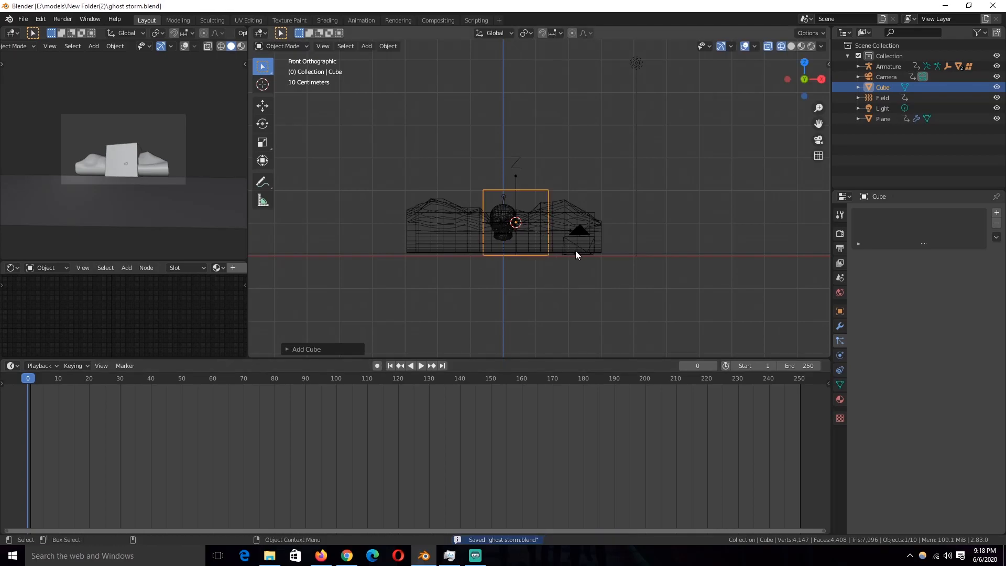
Stretch the cube along X, Y and Z around the tube, camera and force field, and raise it to ground level
key(s)
key(x)
click(797, 247)
key(KP_3)
scroll(661, 241, down, 2)
key(s)
key(y)
click(499, 238)
key(s)
key(z)
click(702, 339)
key(g)
key(z)
click(721, 171)
Check the end of the animation, lengthen the cube along Y to cover the tube's motion, save and replay
key(space)
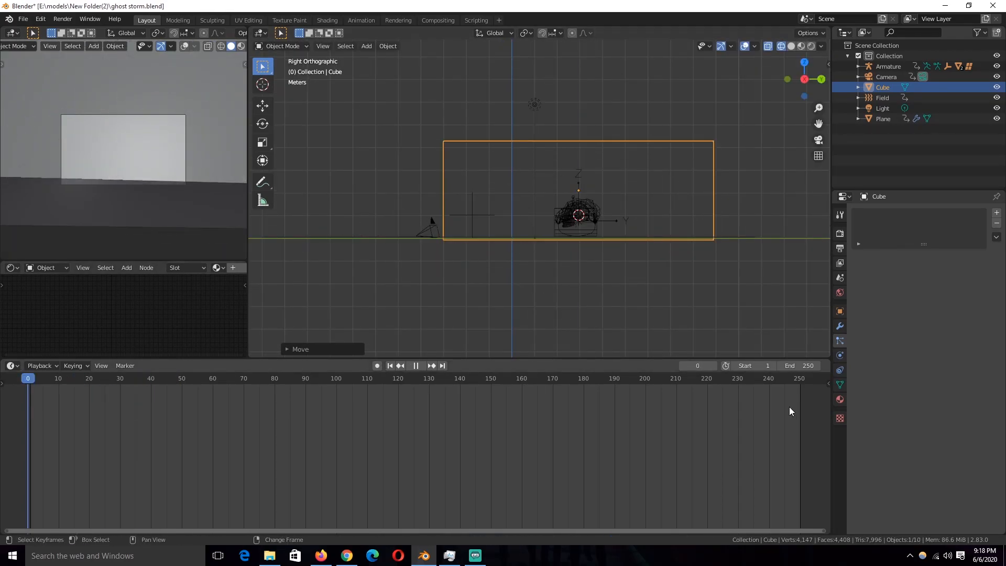
click(800, 435)
drag(799, 433, 793, 414)
key(space)
key(s)
key(y)
click(636, 279)
middle_drag(587, 235, 634, 237)
key(ctrl+s)
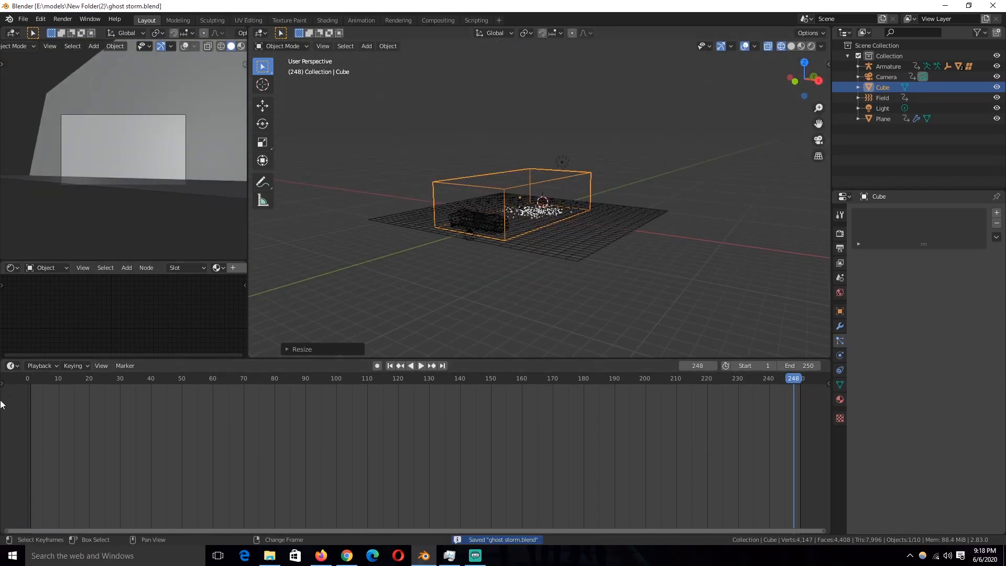
shift+right_click(3, 395)
scroll(442, 198, up, 2)
key(space)
scroll(445, 197, up, 4)
key(Escape)
Make the cube a Gas fluid domain and enable its bottom border collision
click(840, 355)
click(968, 238)
click(970, 288)
click(960, 313)
scroll(989, 454, down, 2)
click(986, 454)
Add fluid physics to the skull and set its type to Flow
click(562, 206)
scroll(571, 230, up, 2)
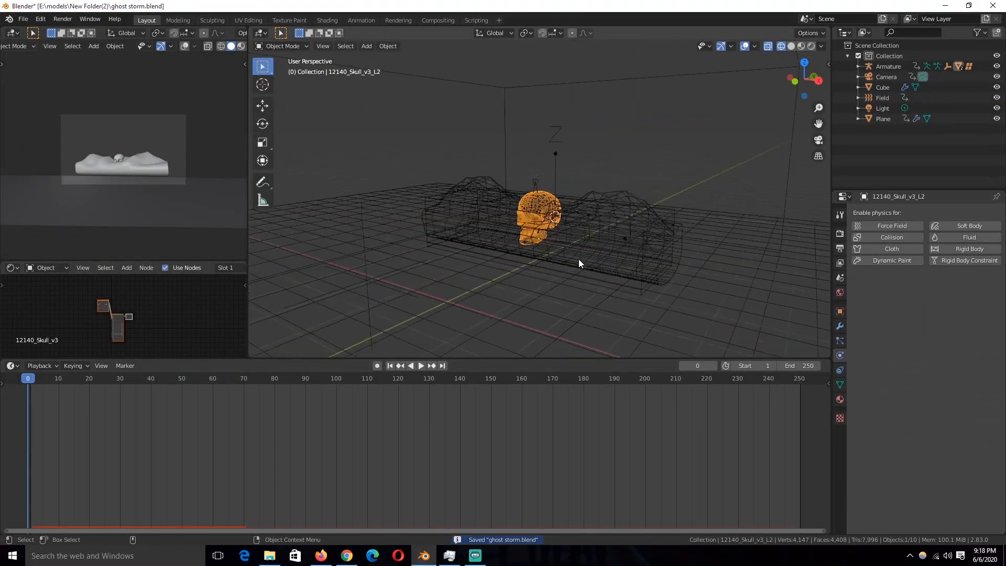
click(964, 238)
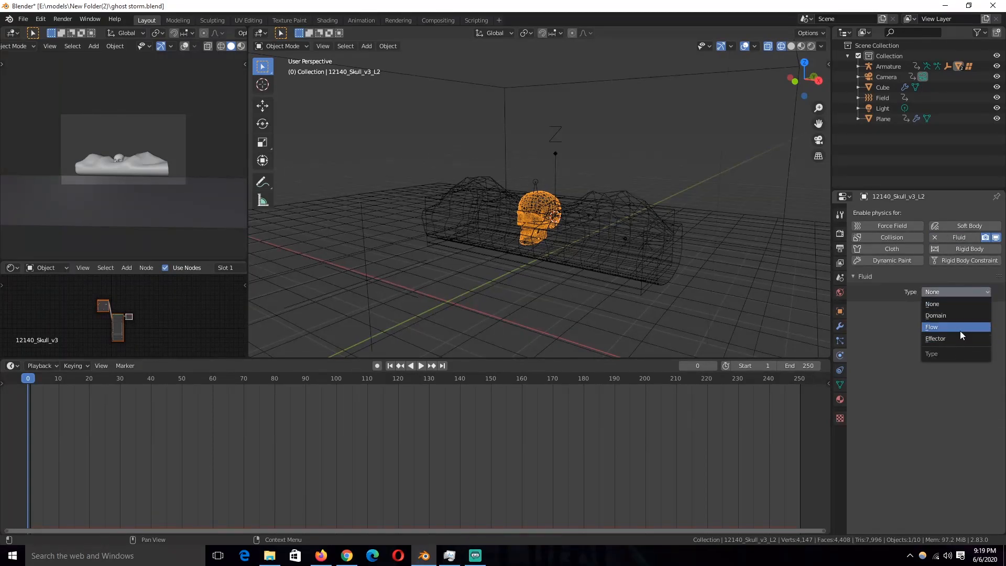
Add fluid physics to the tube as a Smoke flow with Inflow behavior
click(597, 203)
click(592, 201)
click(979, 250)
click(979, 250)
click(980, 239)
click(962, 291)
click(949, 340)
click(961, 336)
click(958, 358)
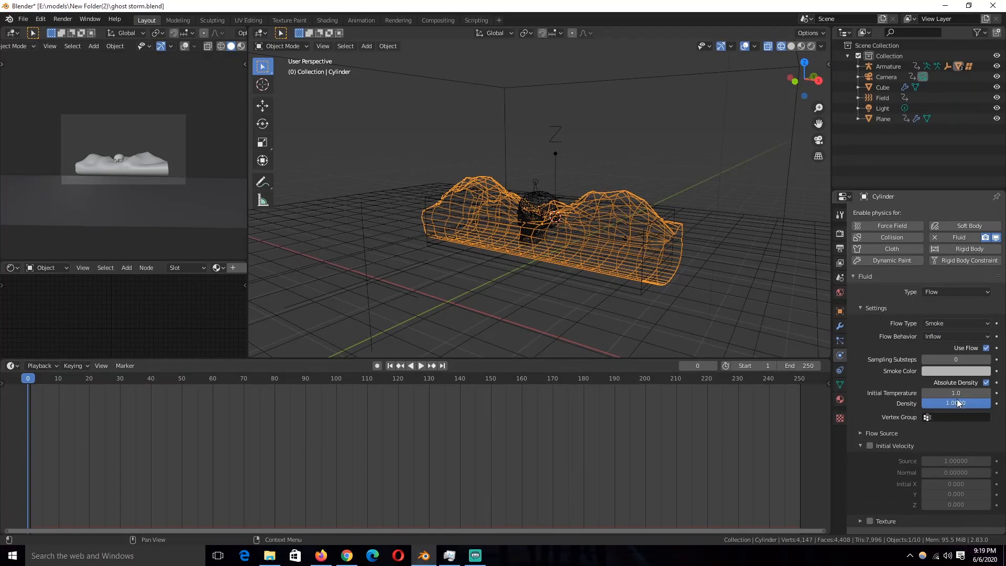
Set the tube's flow source to Particle System with initial velocity enabled and initial temperature 0.5, and save
click(956, 432)
key(ctrl+s)
scroll(866, 502, down, 1)
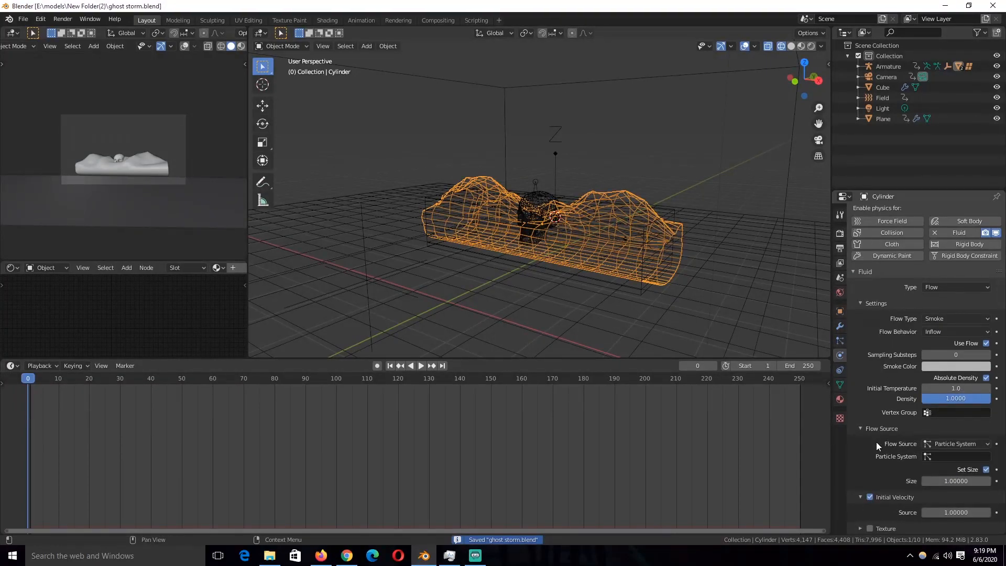
click(873, 432)
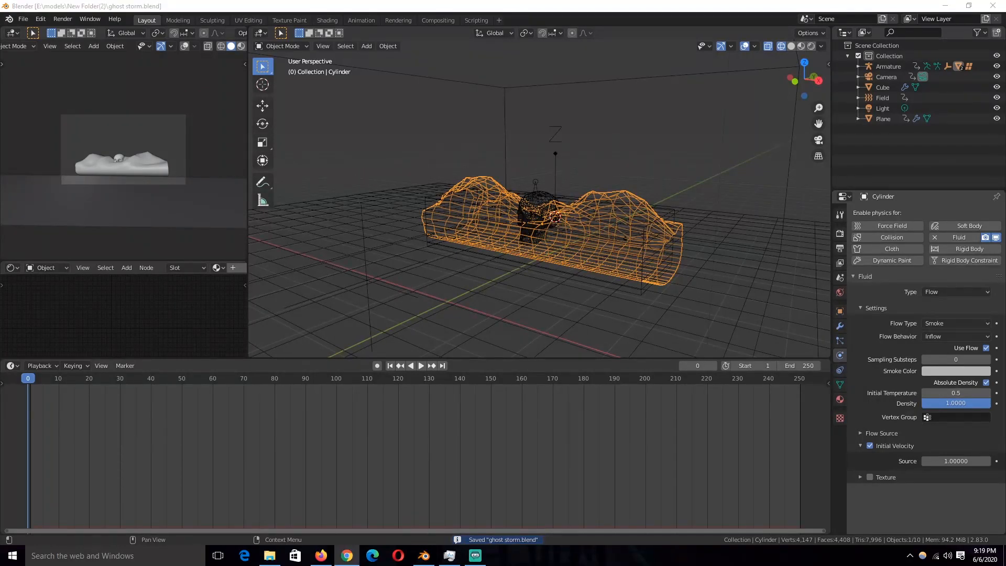
scroll(629, 237, down, 3)
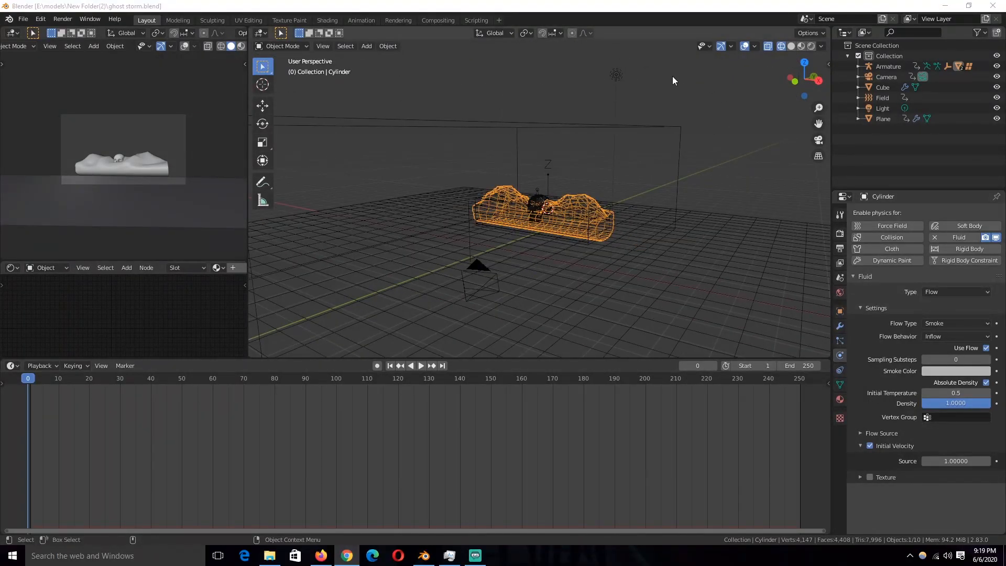
click(889, 434)
key(ctrl+s)
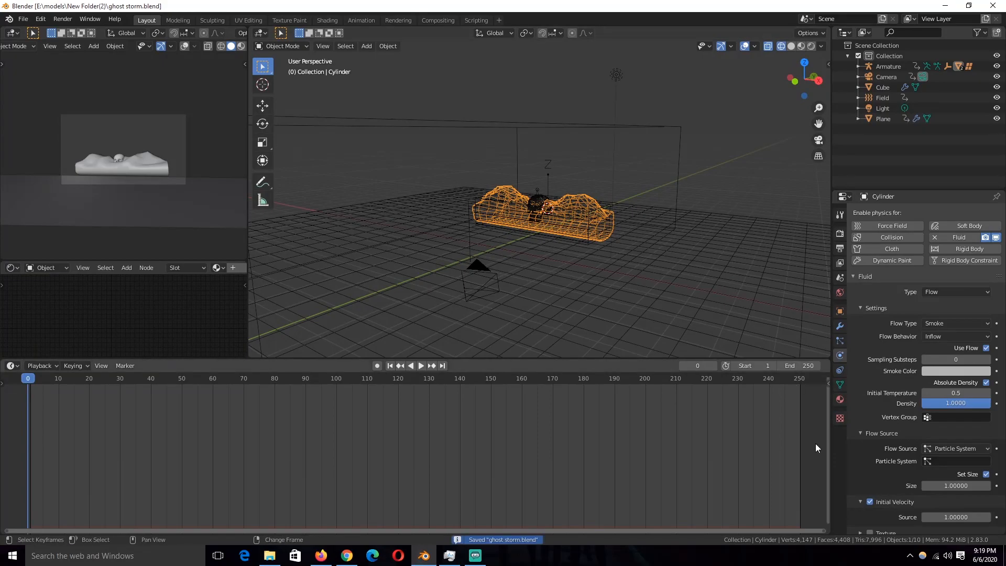
Play the animation, select the domain cube and replay to examine the particles inside it, and save
click(812, 378)
scroll(699, 215, down, 4)
key(space)
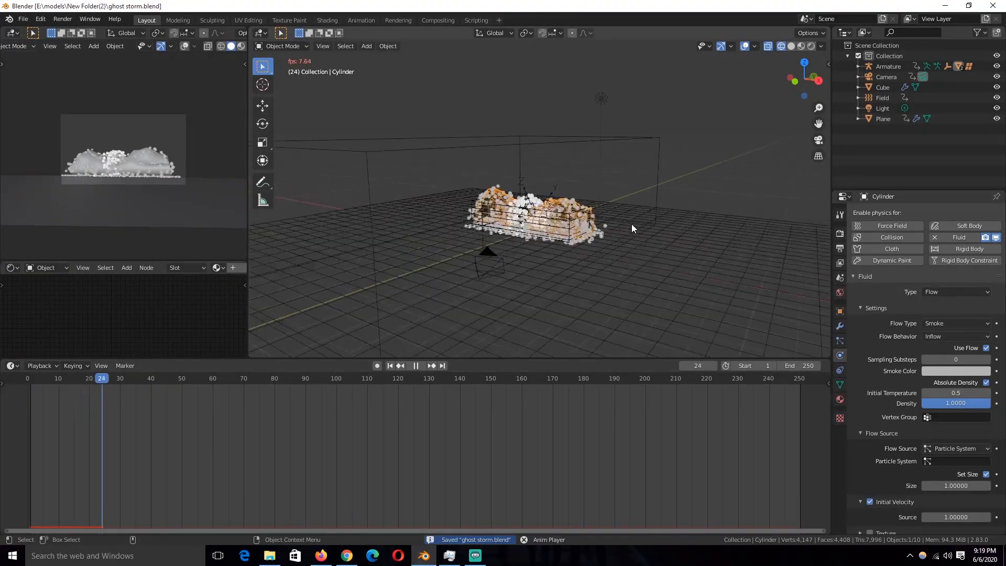
key(Escape)
scroll(631, 225, up, 4)
click(650, 138)
scroll(956, 433, down, 2)
key(space)
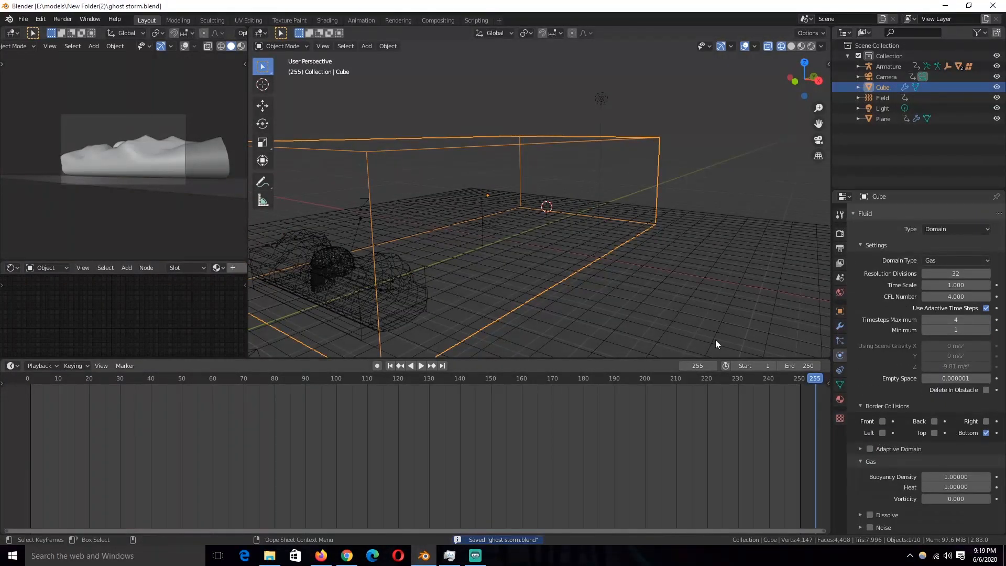
scroll(595, 215, down, 4)
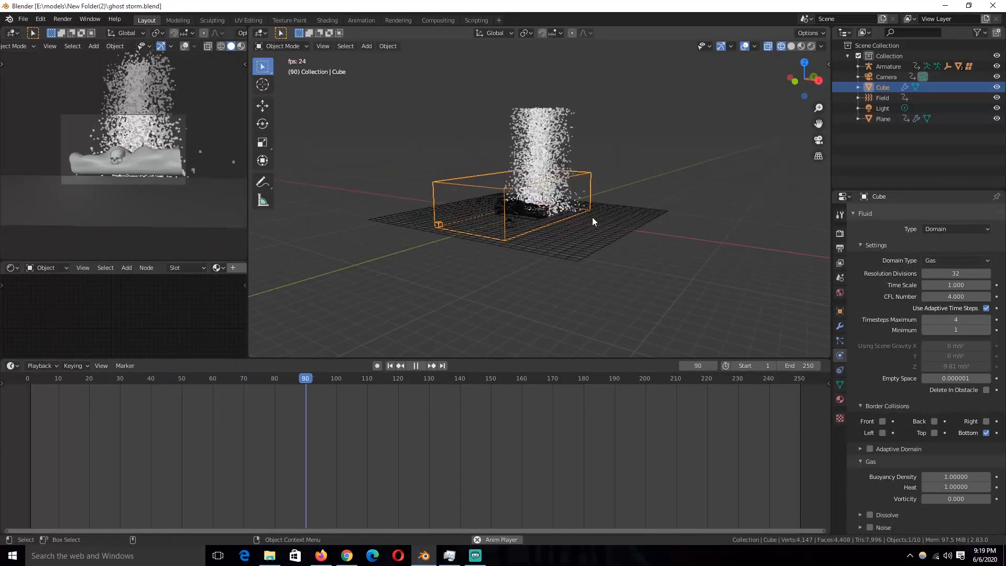
key(Escape)
scroll(587, 260, up, 6)
key(ctrl+s)
Examine the emission source settings of the tube's particle system and play the animation
click(573, 222)
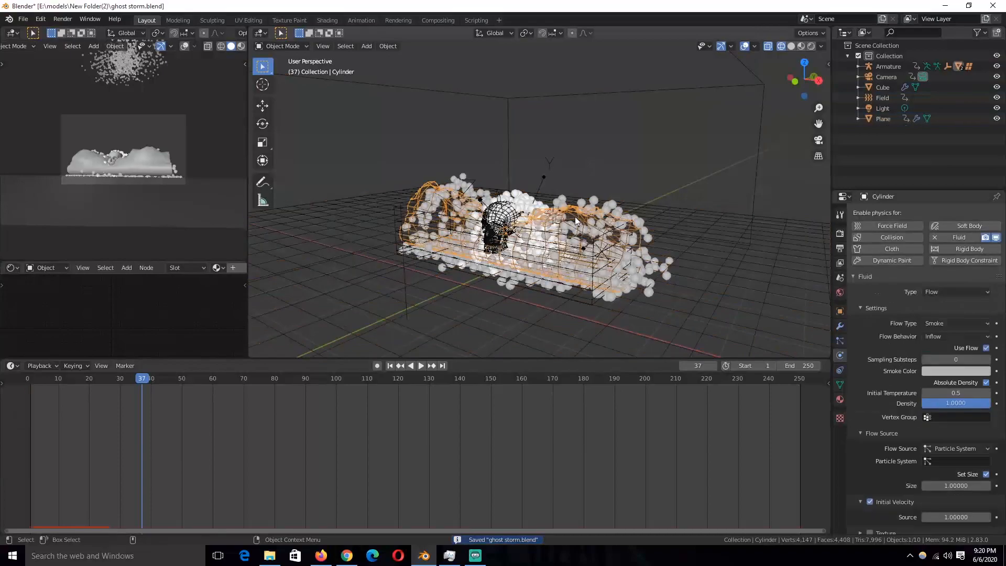
click(836, 341)
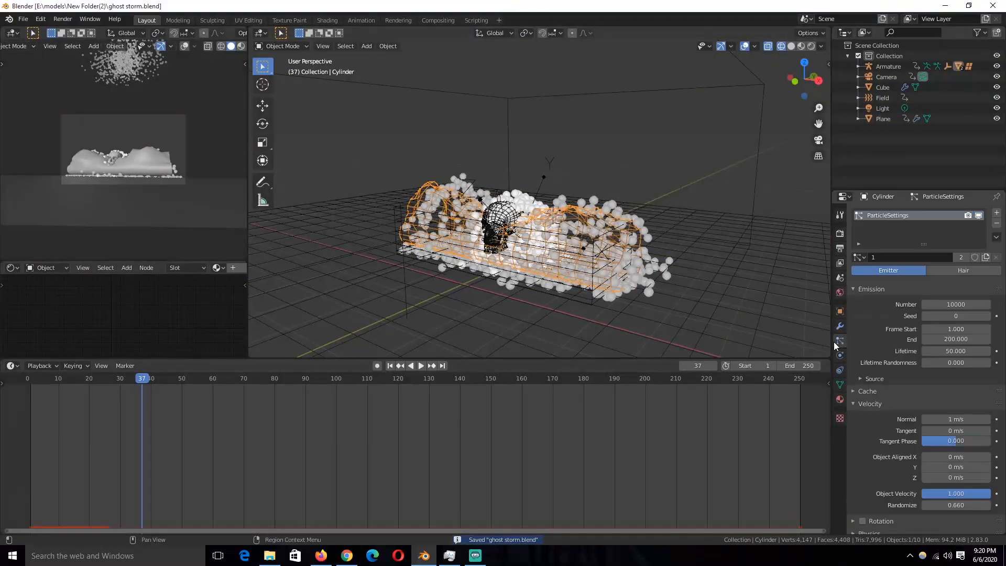
click(869, 378)
key(space)
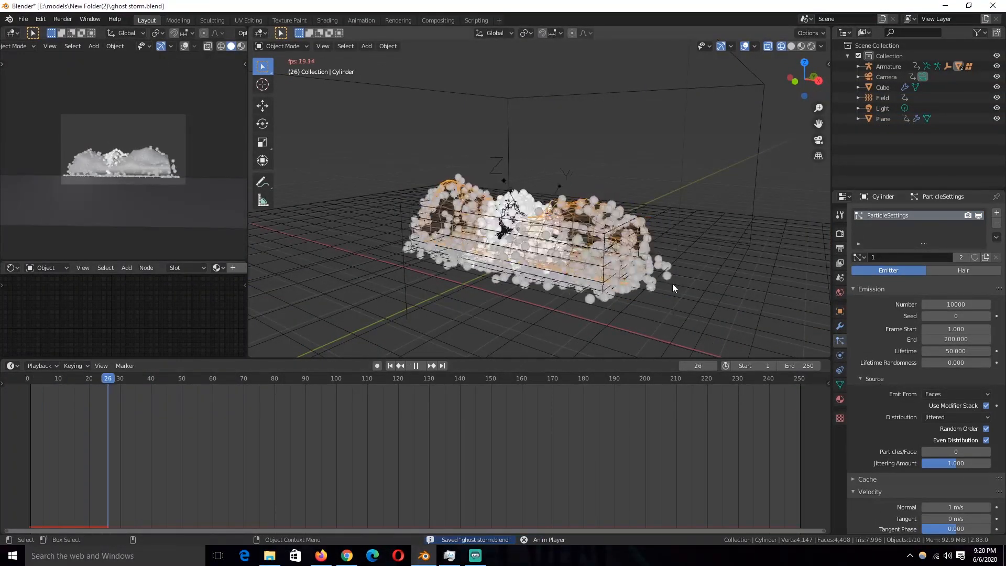
Return to the first frame and bake the skull's particle cache
click(494, 215)
key(space)
key(shift+Left)
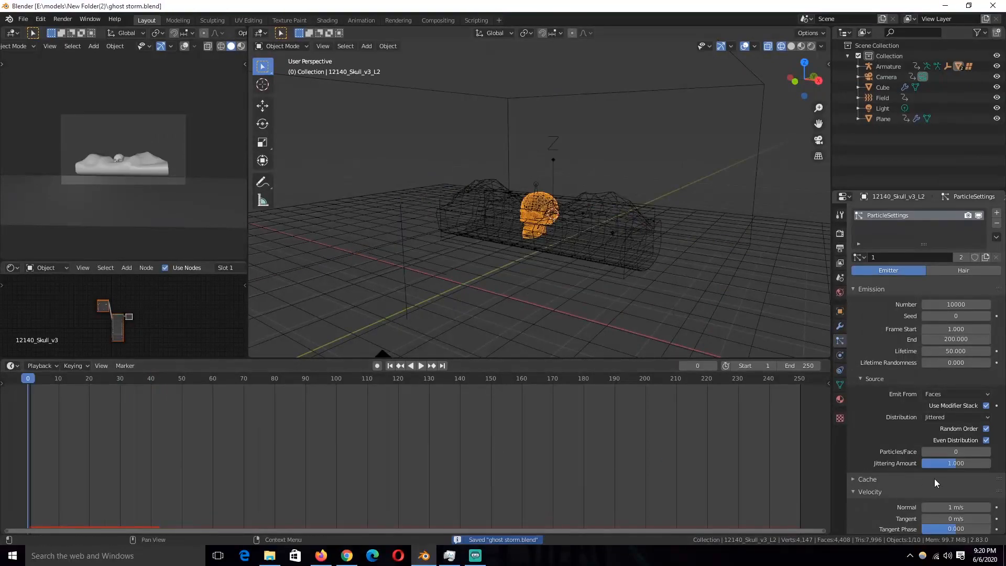
scroll(923, 479, down, 6)
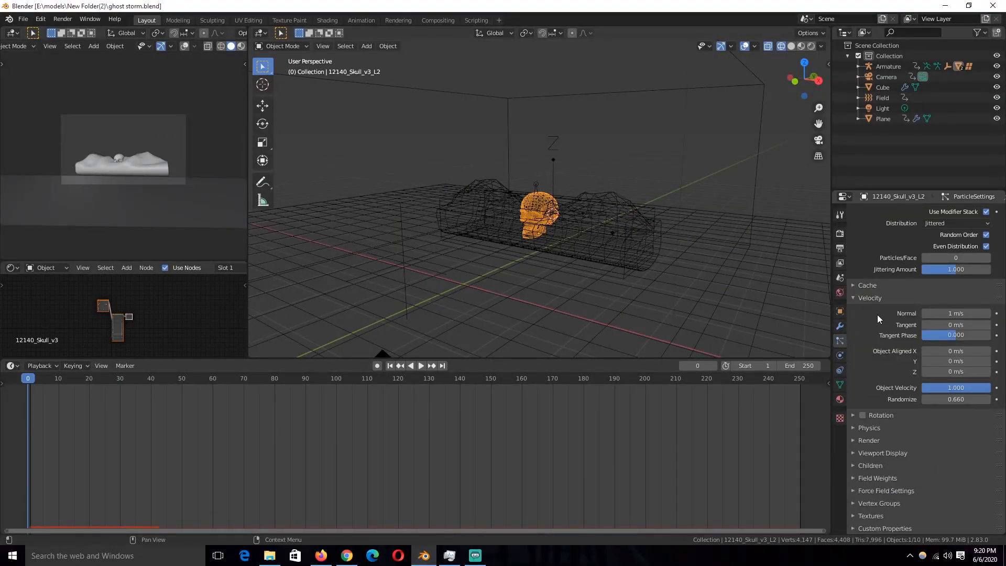
click(867, 285)
click(869, 399)
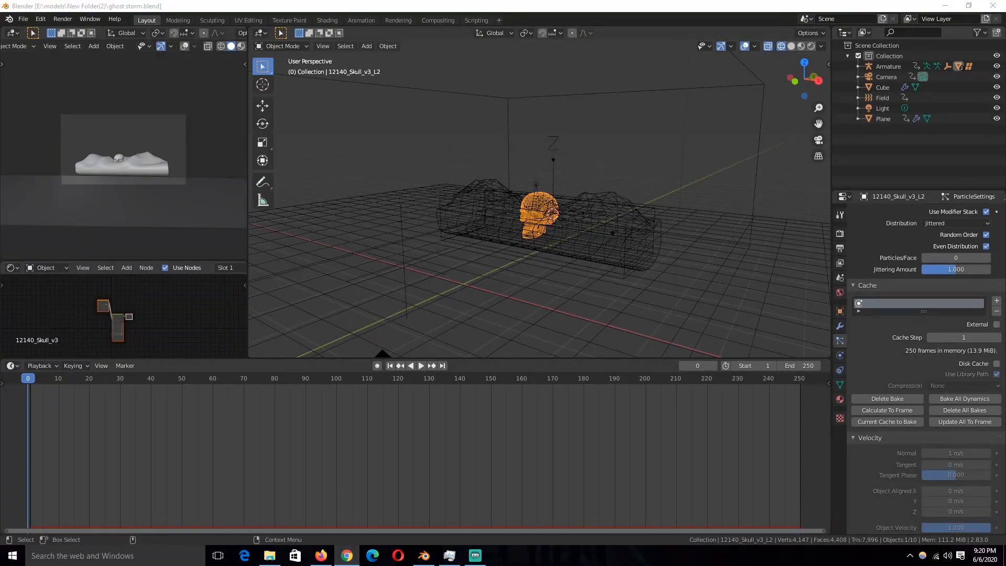
click(694, 130)
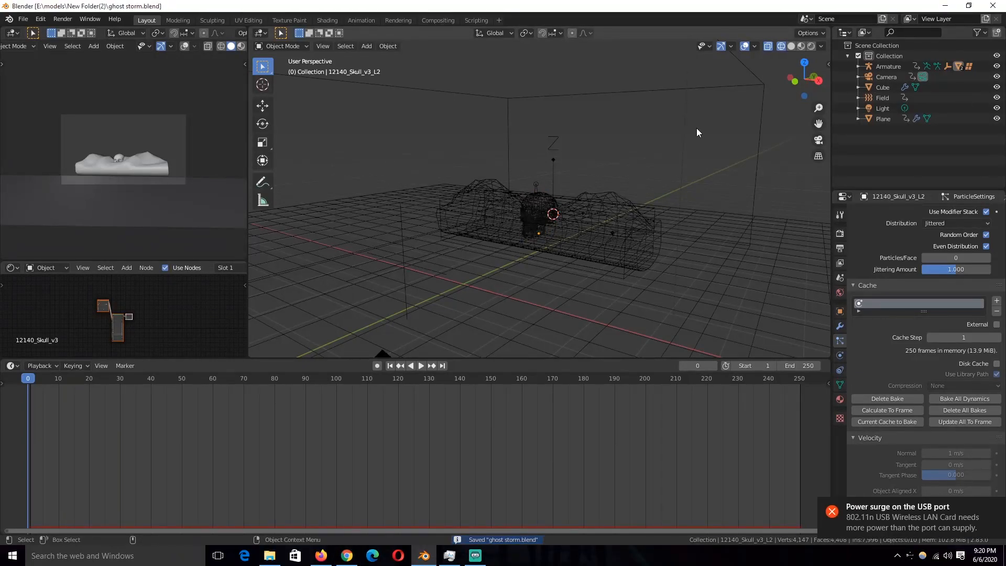
Switch the viewport to solid shading, play the baked particles and save the file
key(space)
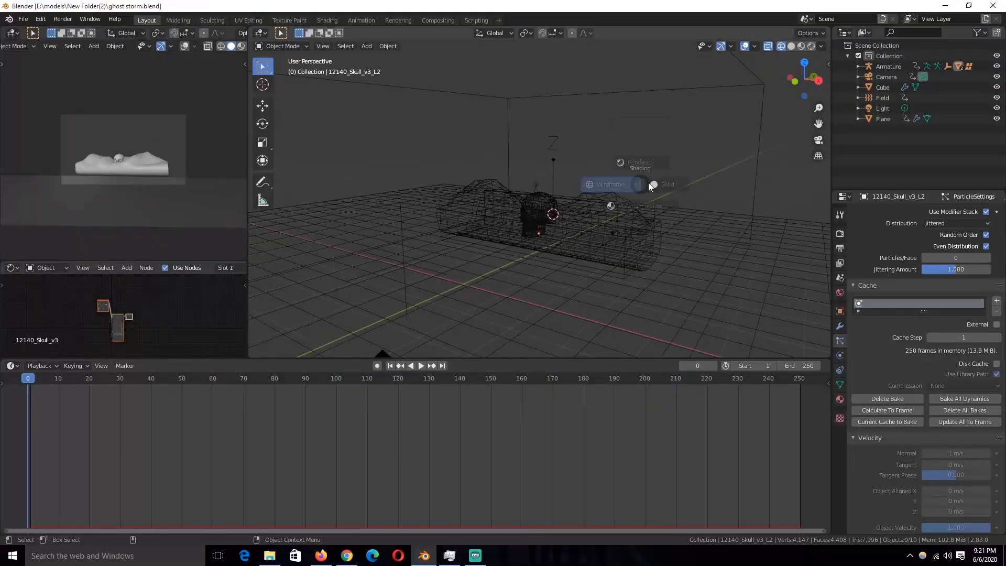
key(space)
key(ctrl+s)
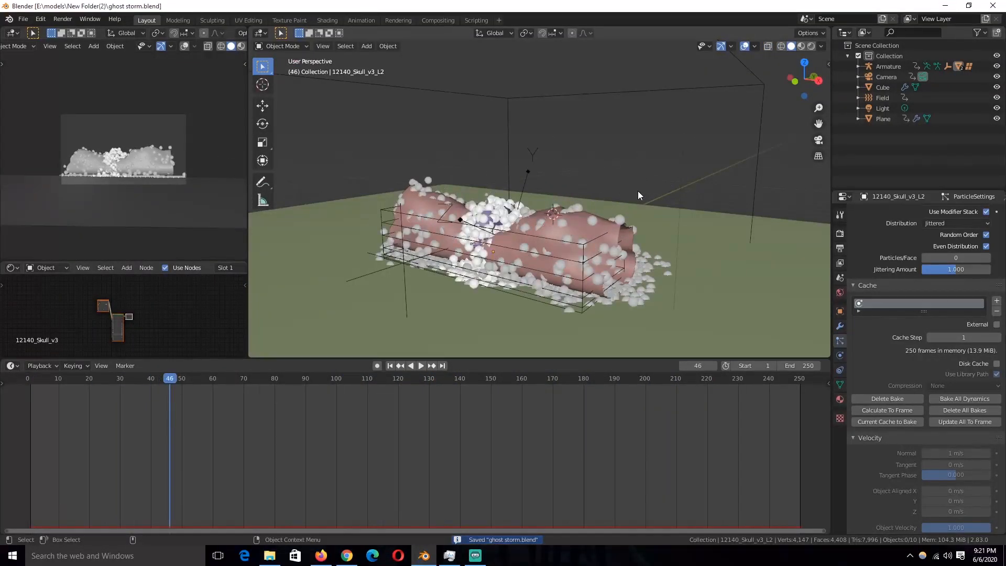
Enable Adaptive Domain in the domain cube's fluid settings
click(750, 242)
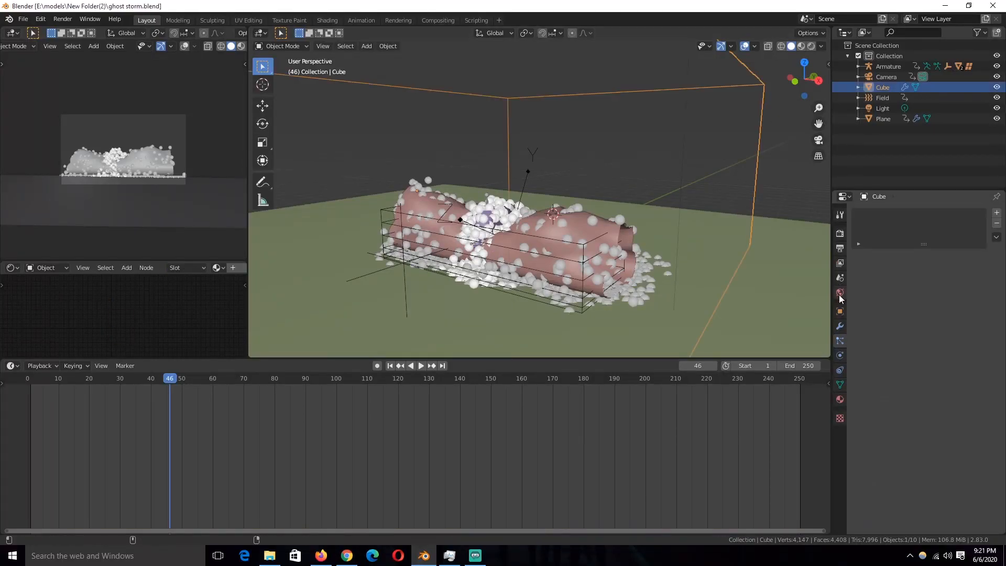
click(839, 356)
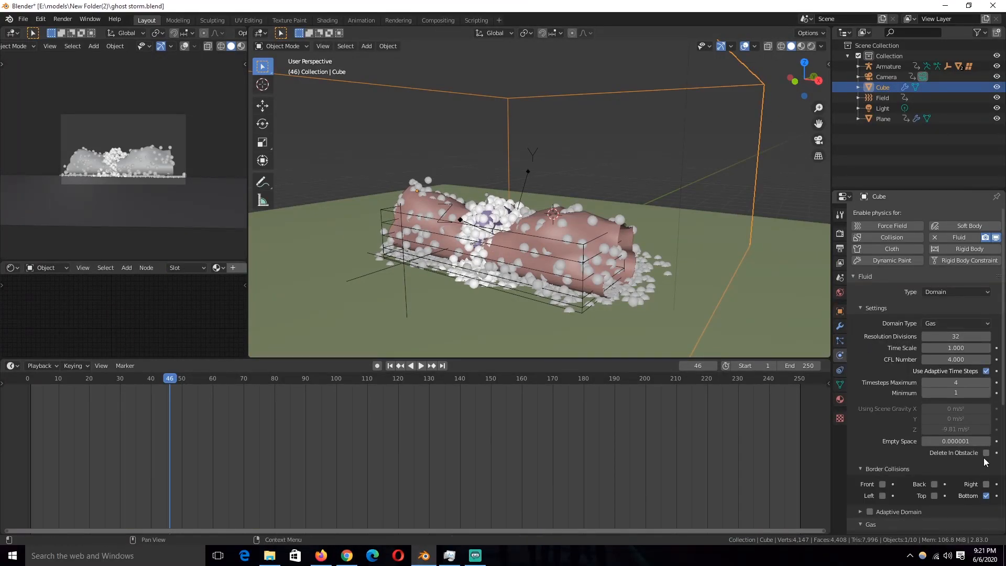
scroll(942, 445, down, 5)
click(870, 407)
Set the domain's fluid cache end frame to 250 and play the simulation from the start
scroll(863, 419, down, 5)
click(954, 485)
text(250)
key(Return)
key(shift+Left)
key(space)
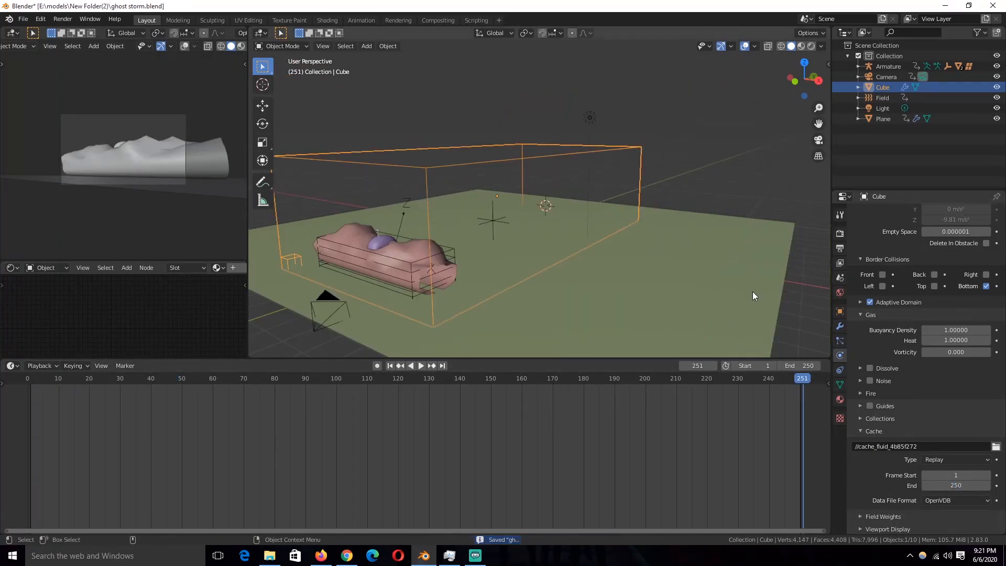
Assign ParticleSettings as the tube's smoke source, and give the skull Inflow behavior, a particle system source and initial velocity
click(381, 250)
scroll(897, 426, up, 3)
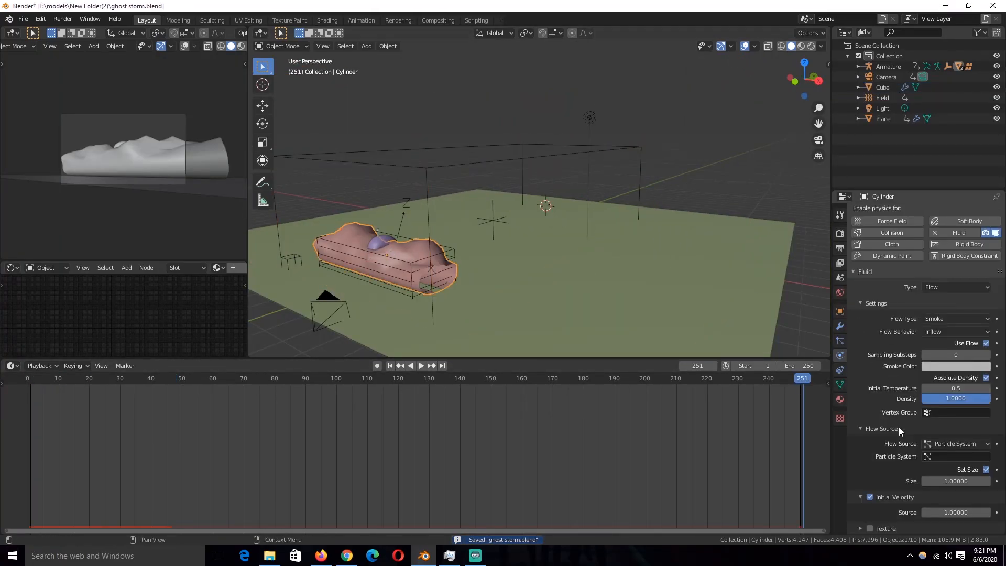
click(382, 242)
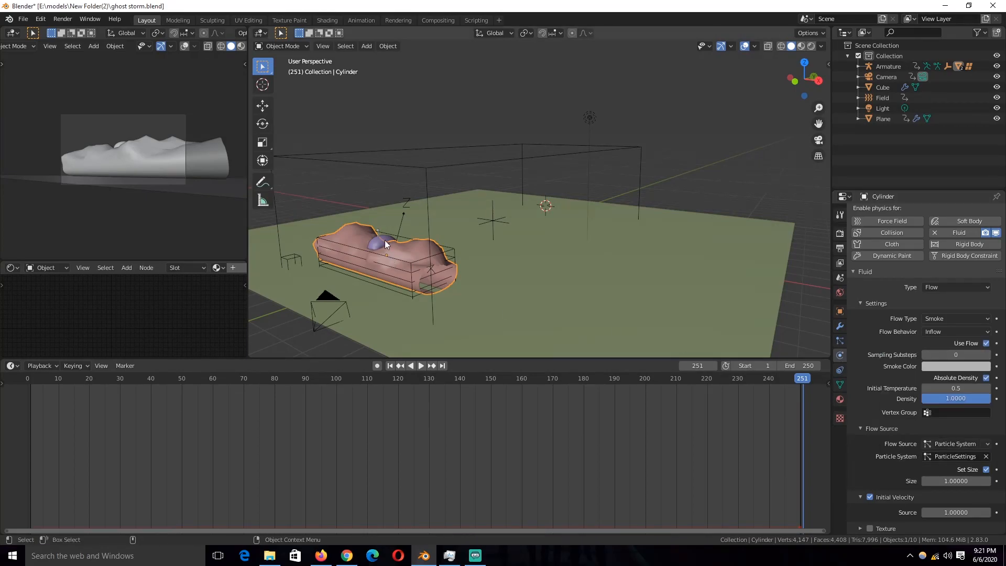
click(950, 326)
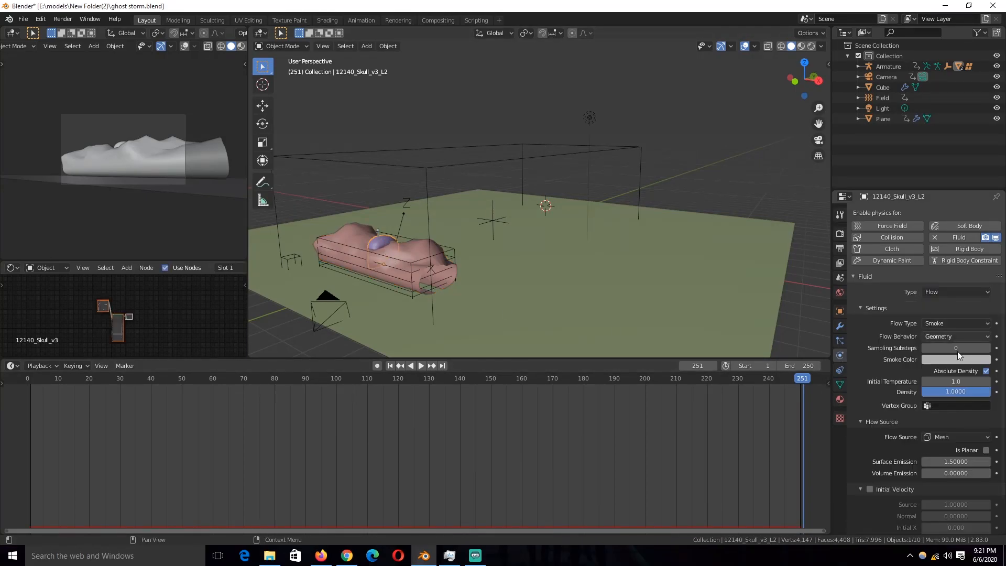
click(960, 349)
click(962, 448)
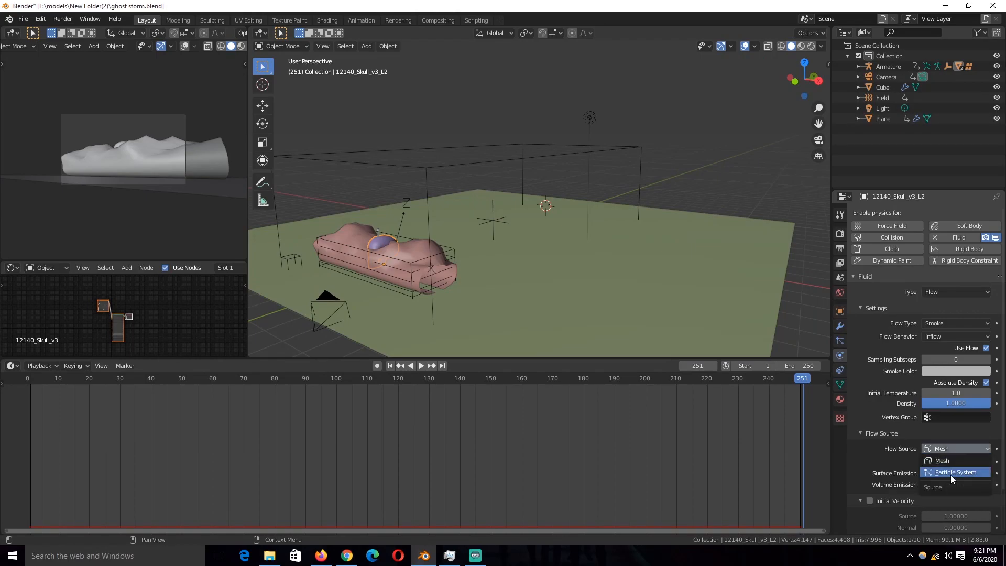
click(950, 474)
Play the simulation, and set the smoke's initial temperature to 0.01 on the skull and 0.1 on the tube
key(space)
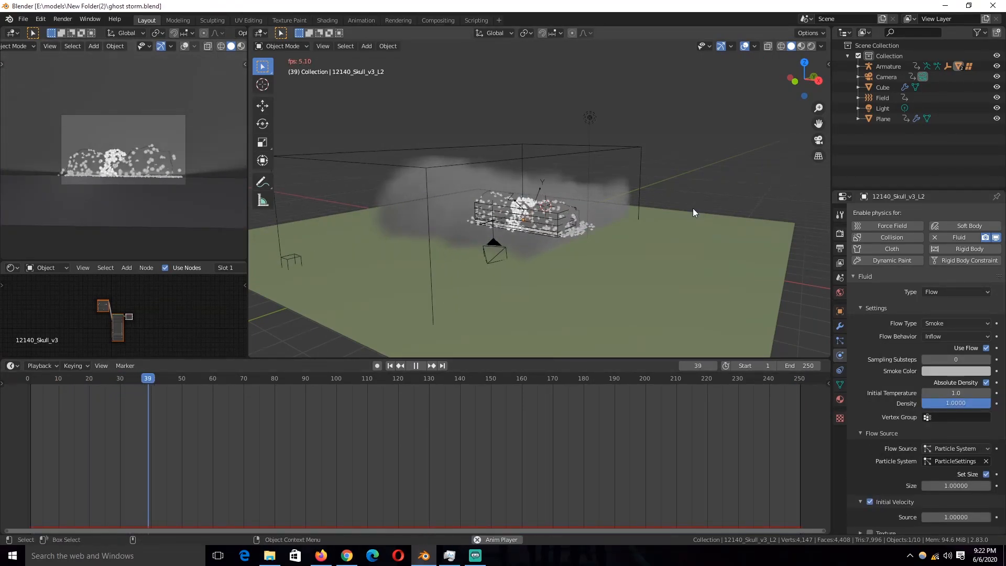
scroll(979, 496, down, 1)
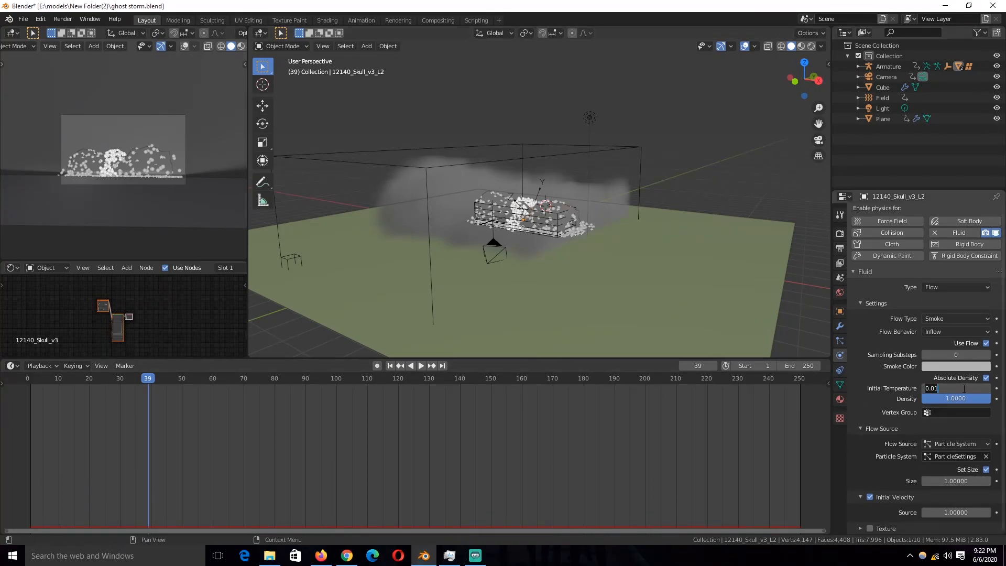
click(551, 210)
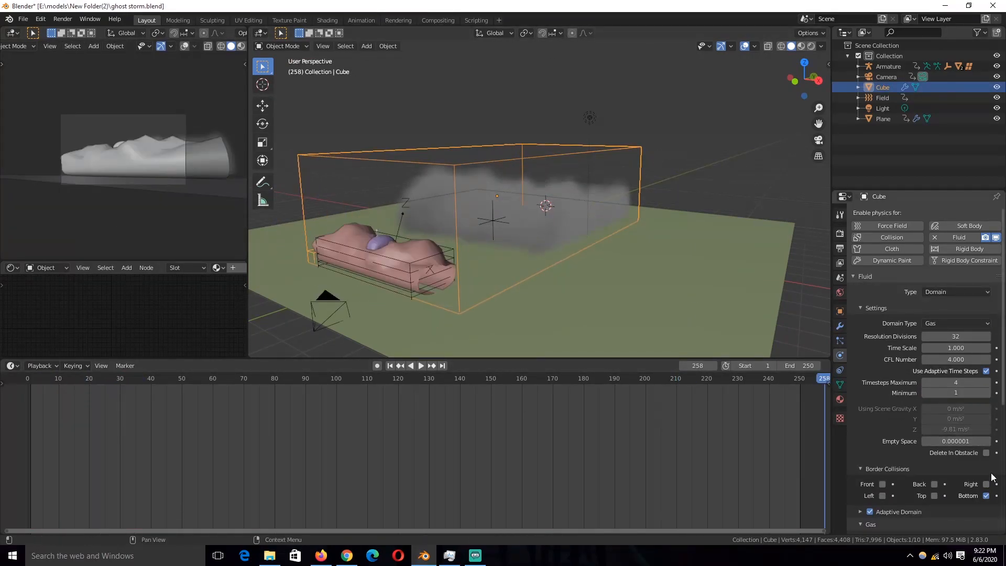
Reset the domain's cache by switching its bottom border collision off and on, play the simulation and save the file
double_click(988, 495)
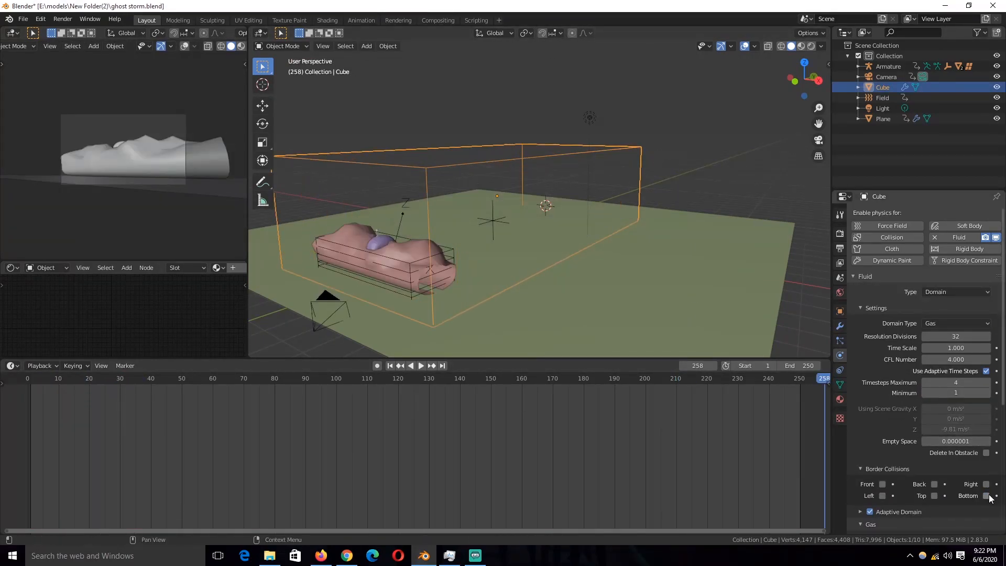
key(space)
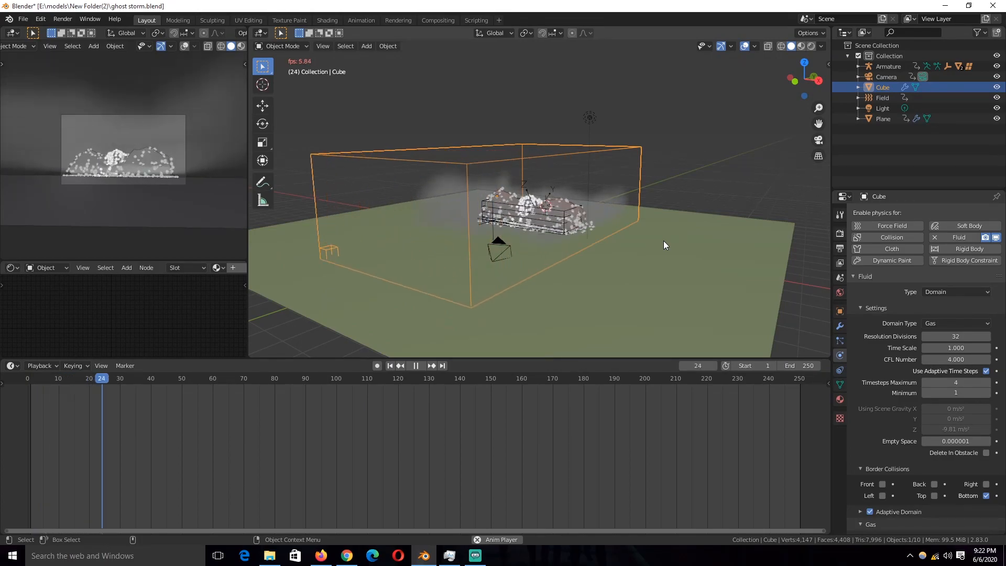
key(space)
key(ctrl+s)
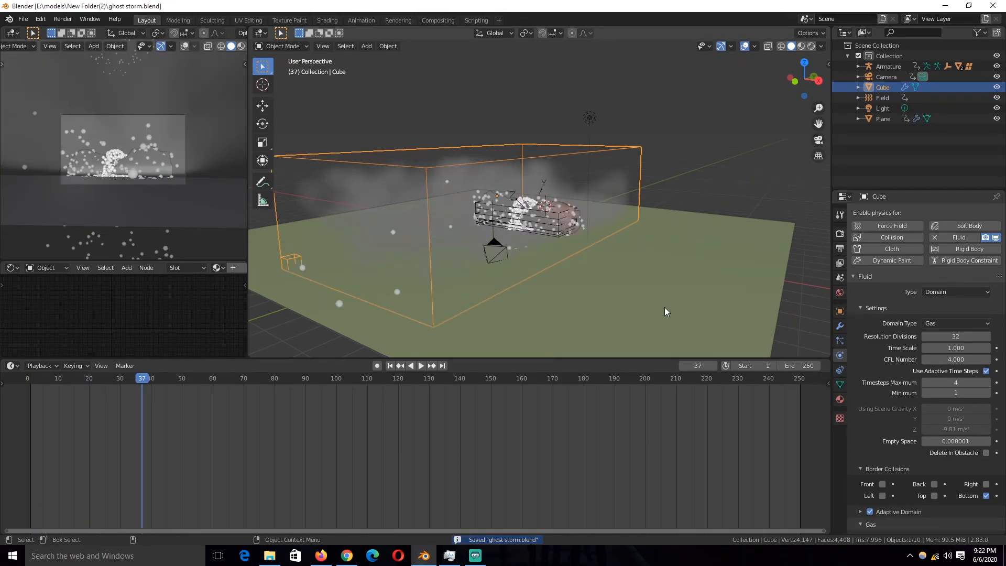
Replay the smoke simulation from the start of the timeline and check the tube's flow settings
click(28, 378)
key(space)
key(space)
click(543, 213)
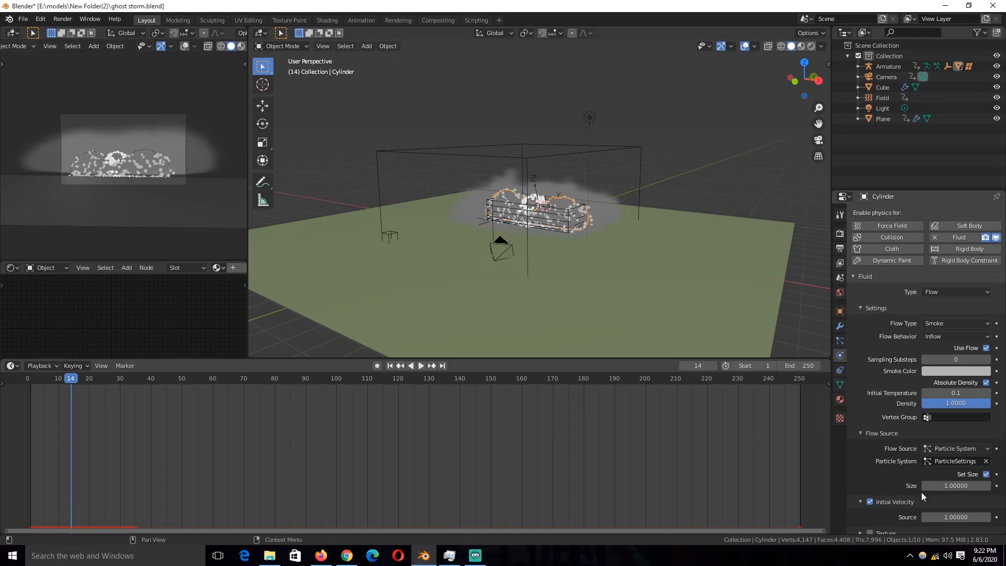
key(space)
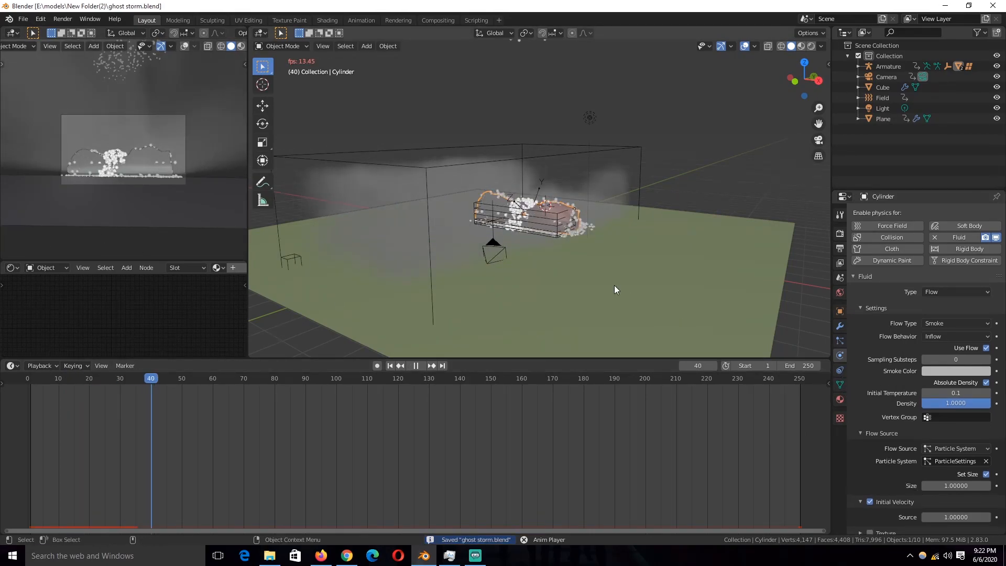
key(space)
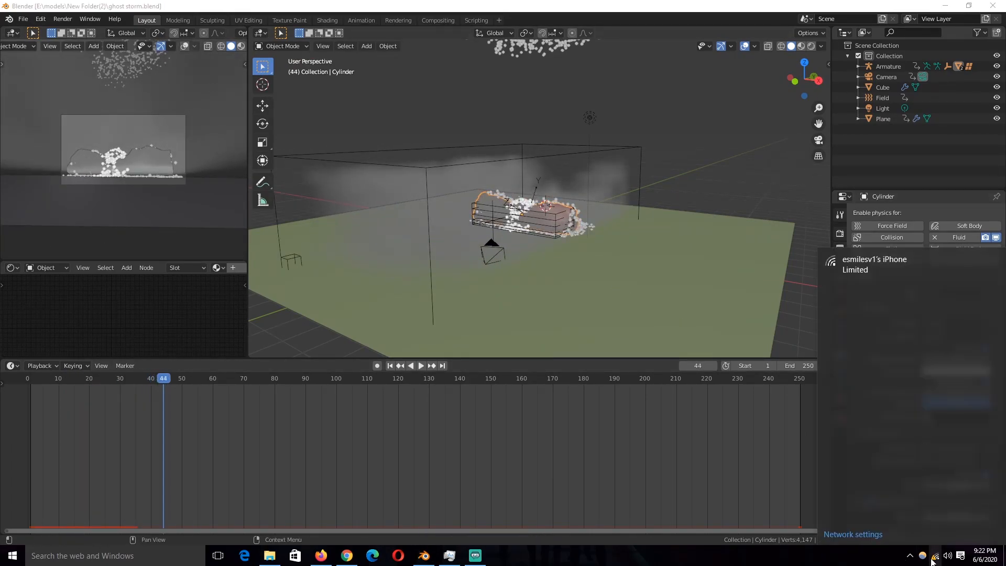
click(732, 171)
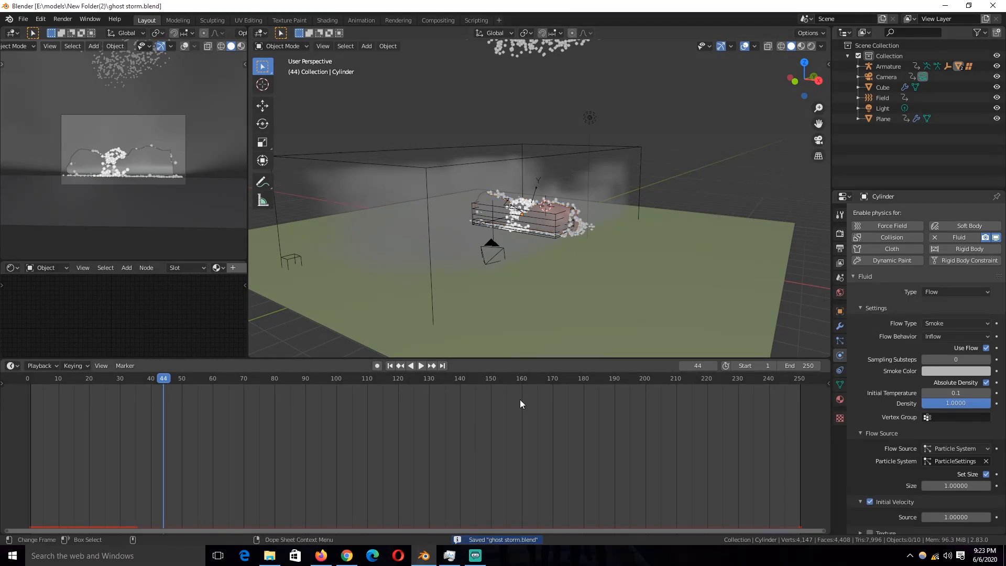
click(449, 555)
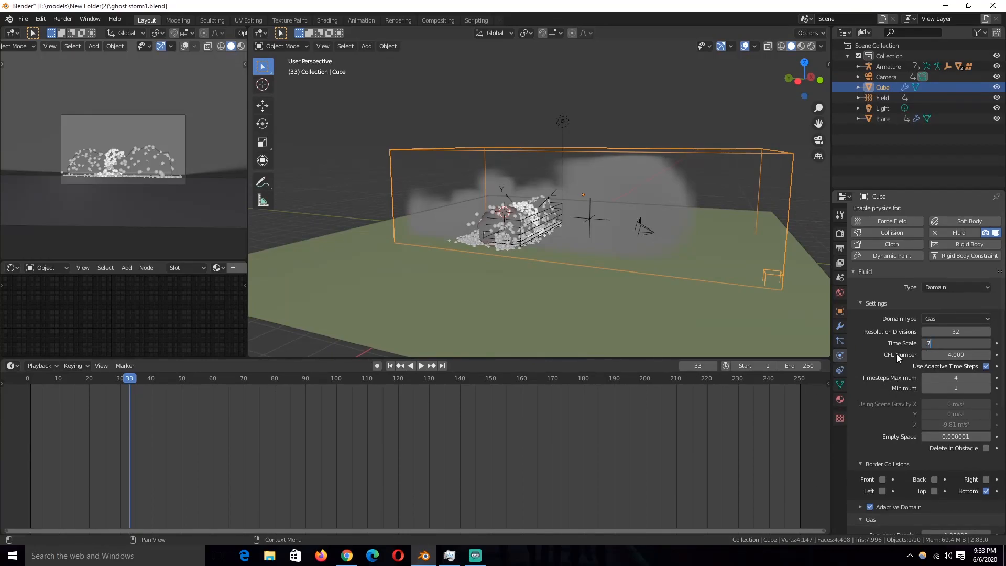
Set the domain's time scale to 0.7 and its gas buoyancy density, heat and vorticity to 0.1, and save the file
key(Return)
scroll(880, 425, down, 8)
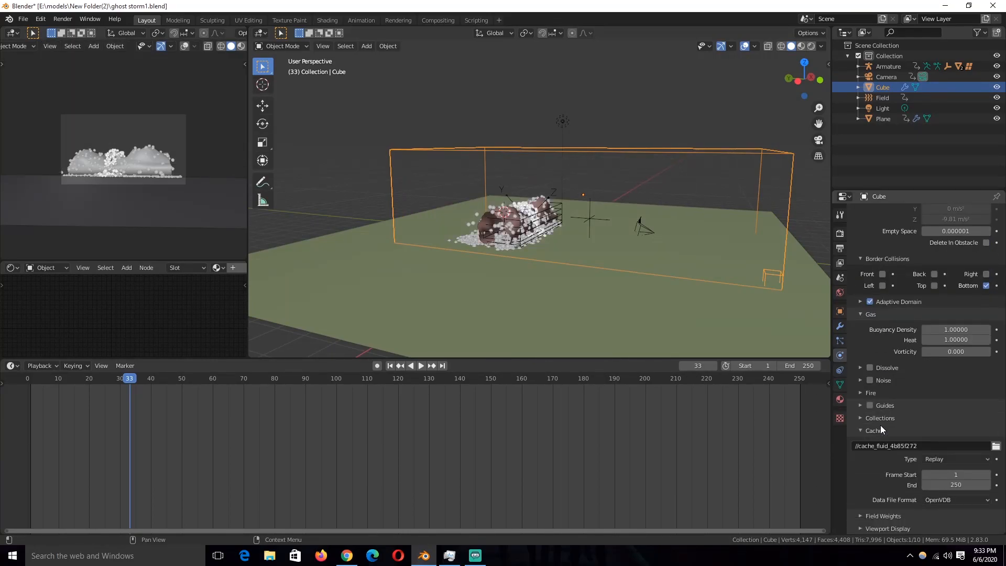
scroll(879, 425, up, 1)
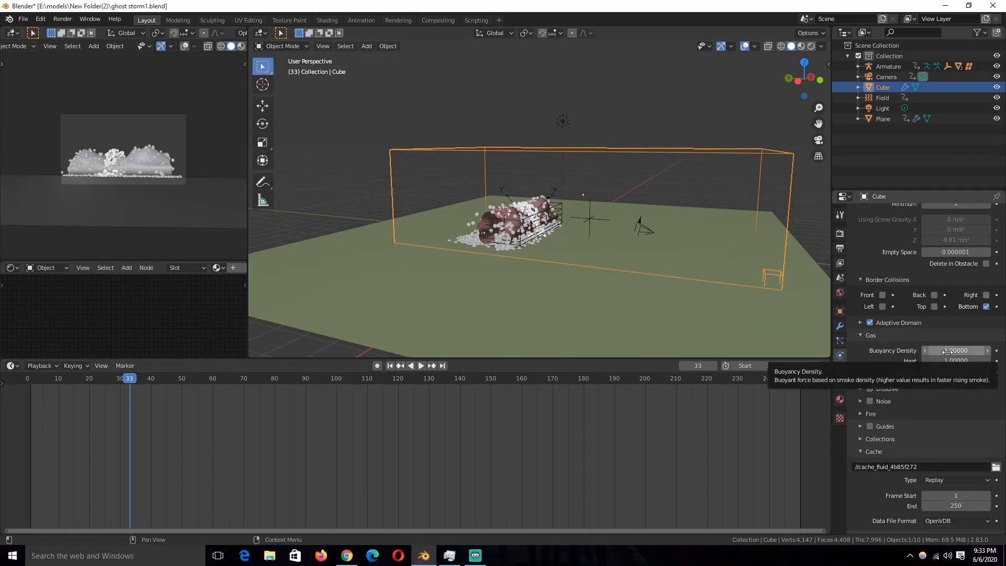
click(948, 350)
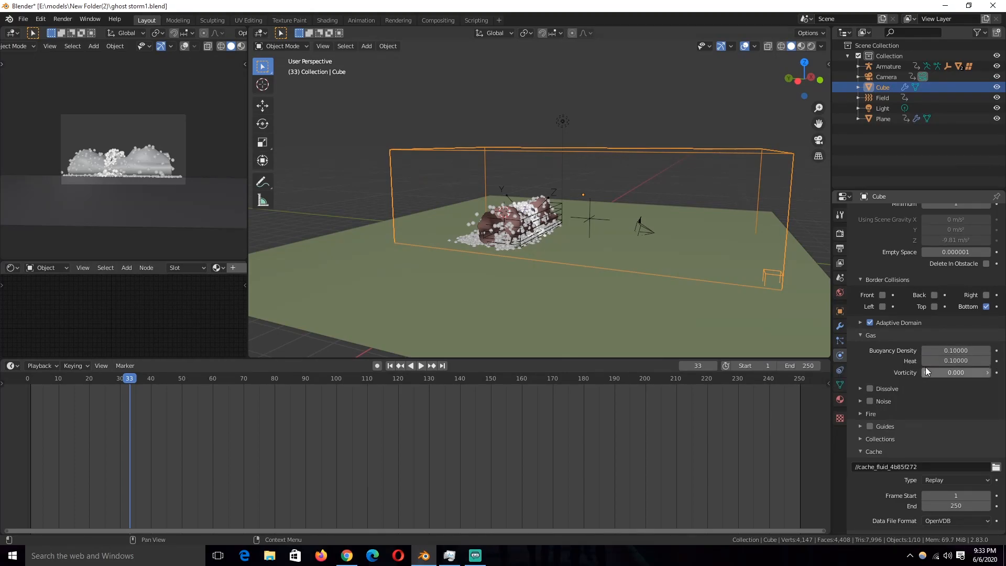
key(ctrl+s)
Play the simulation from the start several times and examine how the smoke spreads around the tube and skull
click(32, 379)
key(space)
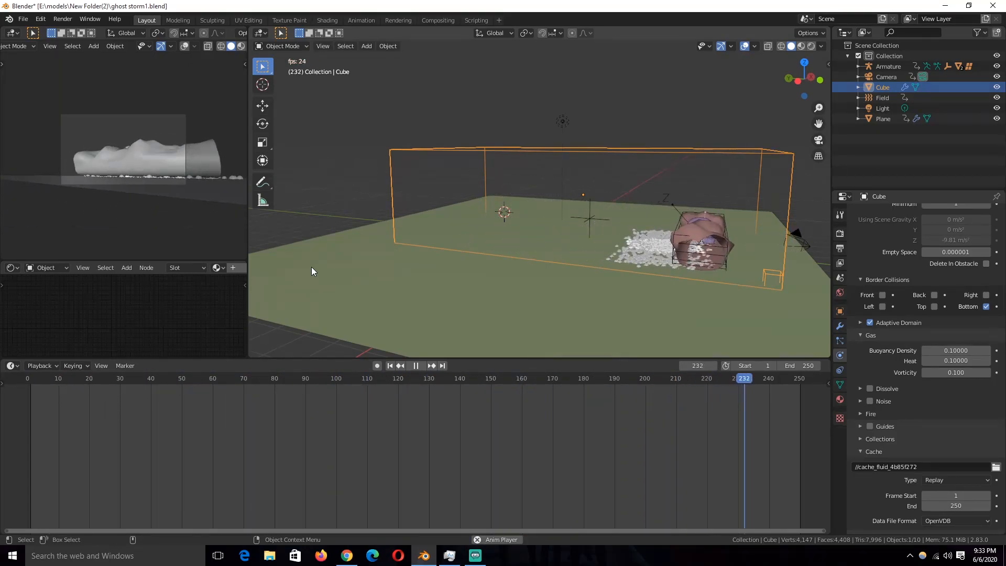
scroll(311, 266, up, 8)
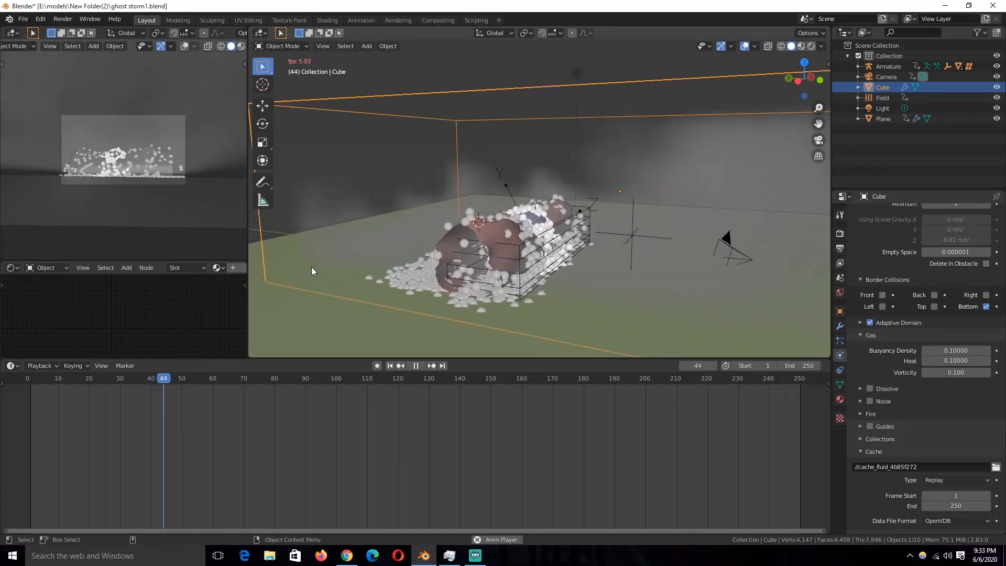
scroll(311, 271, down, 6)
key(space)
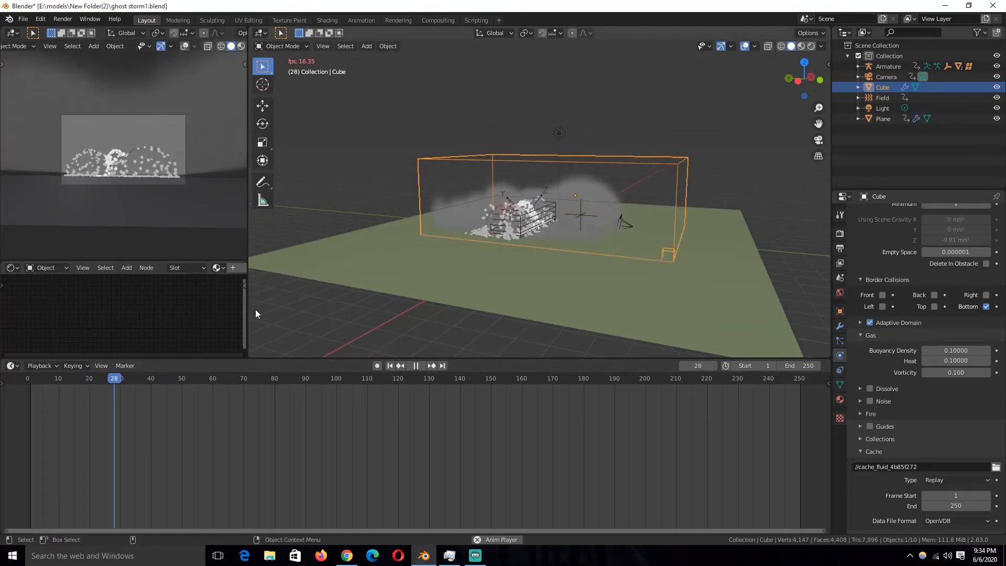
drag(184, 378, 24, 442)
key(space)
key(space)
Set the domain's gas buoyancy density and heat to 0.001 and save the file
scroll(922, 367, up, 3)
click(952, 413)
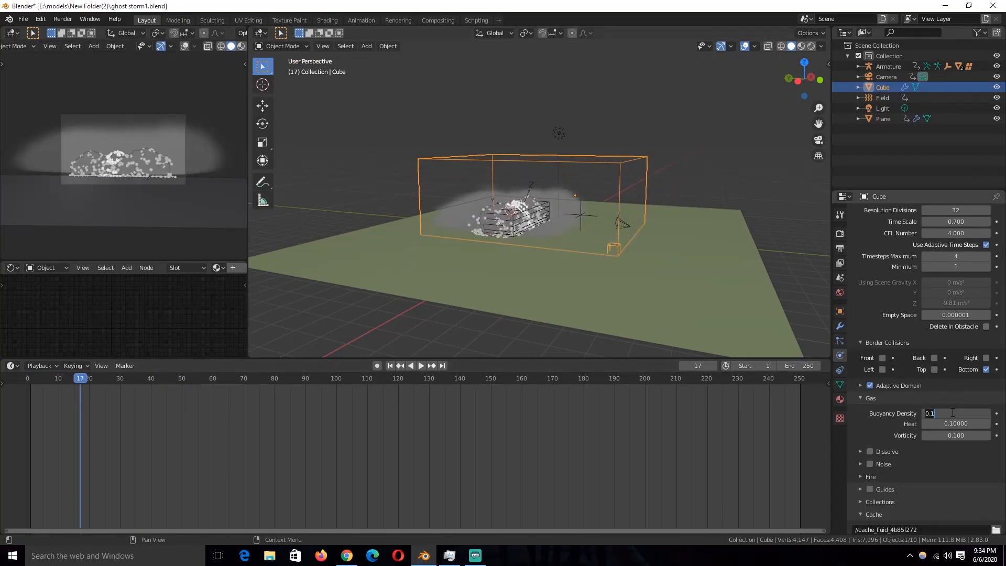
click(957, 423)
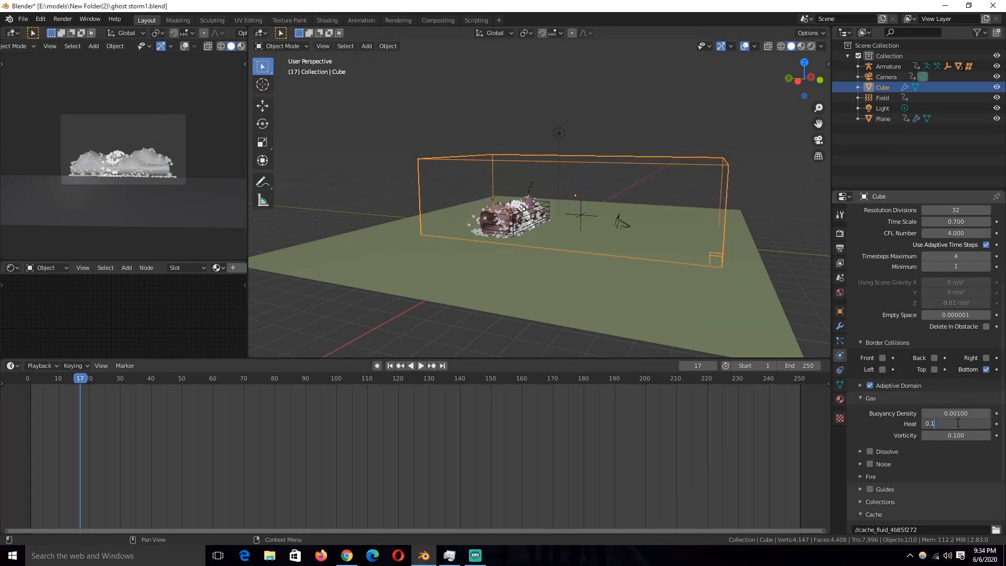
key(Return)
key(ctrl+s)
Play the simulation from the start, look over the domain's Noise settings and return to frame 0
key(shift+Left)
key(space)
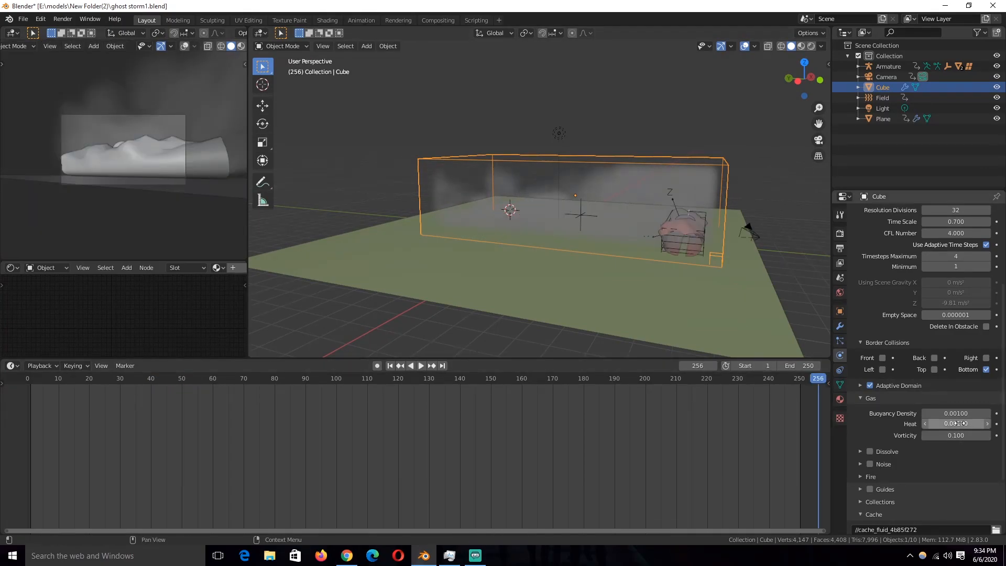
click(859, 465)
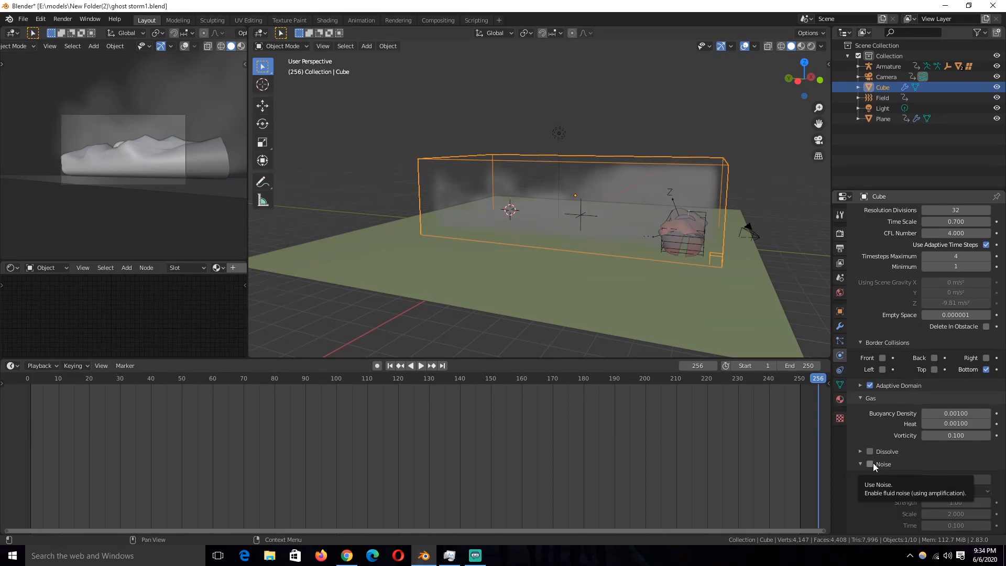
click(876, 463)
right_click(26, 466)
click(28, 378)
Set the tube's smoke flow size to 0.5 and its initial velocity source to 0.1, and save the file
click(502, 215)
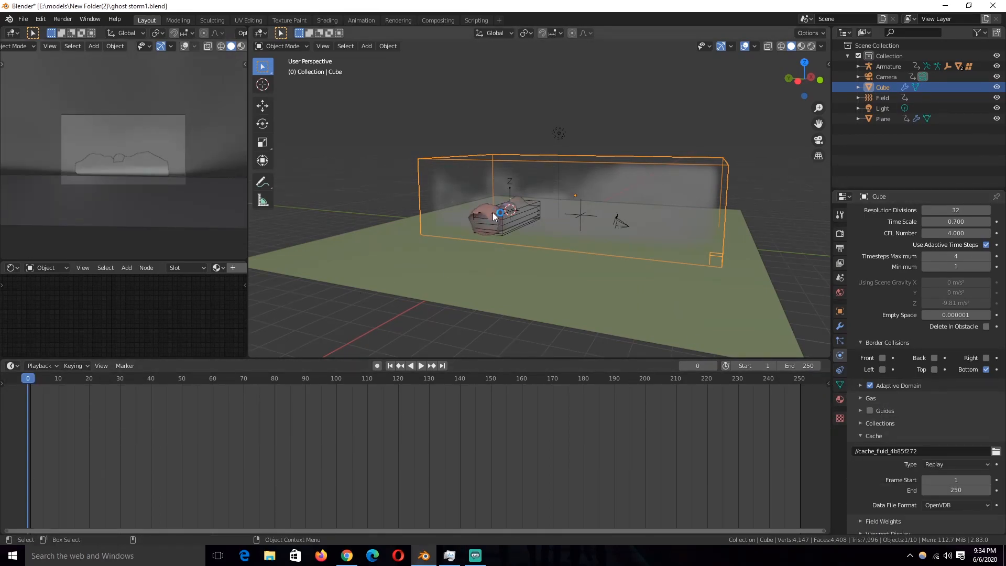
drag(955, 482, 949, 481)
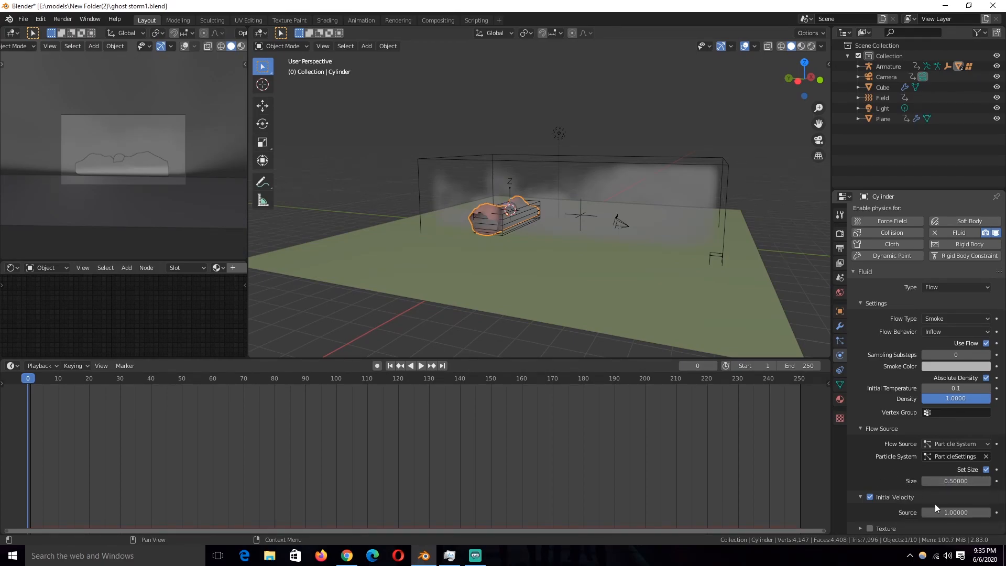
key(ctrl+s)
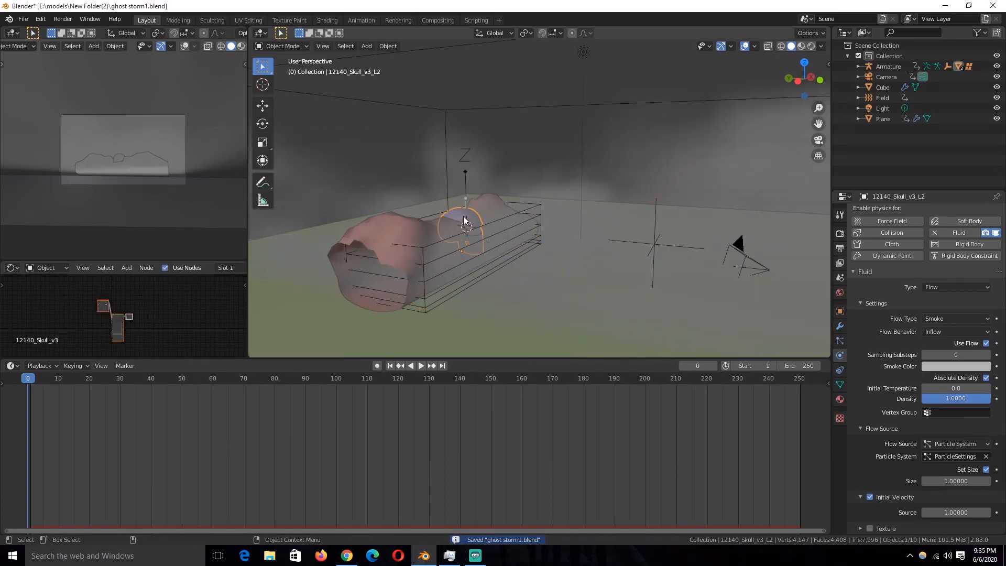
Set the skull's initial temperature to 0 and its flow size and initial velocity source to 0.1, and save the file
double_click(945, 388)
text(0)
key(Return)
double_click(955, 511)
text(0.1)
key(Return)
key(ctrl+s)
Reset the domain's cache by switching adaptive time steps off and on, save the file and play the simulation
click(821, 484)
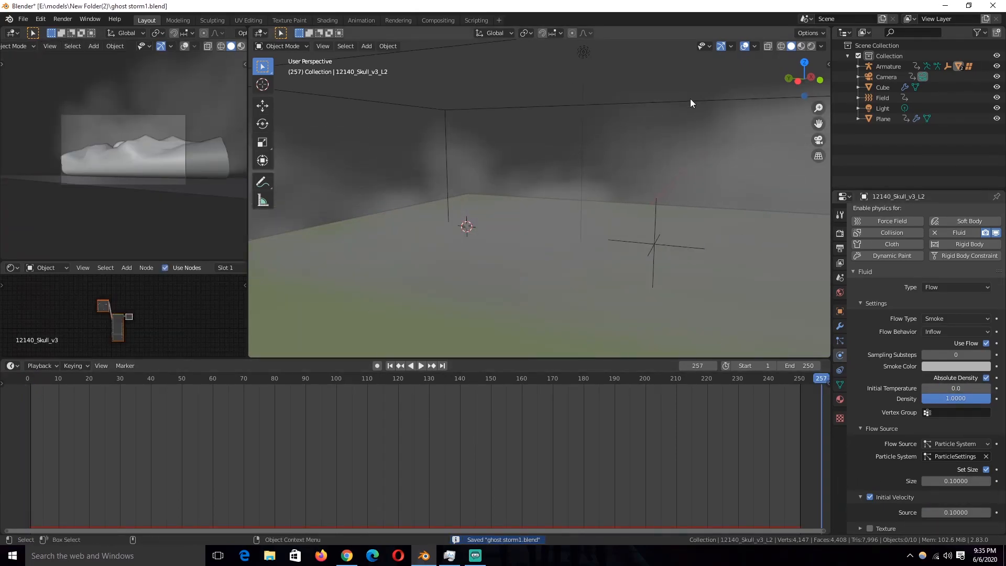
click(688, 101)
click(985, 366)
click(985, 366)
scroll(963, 452, down, 3)
scroll(936, 425, up, 4)
key(ctrl+s)
key(space)
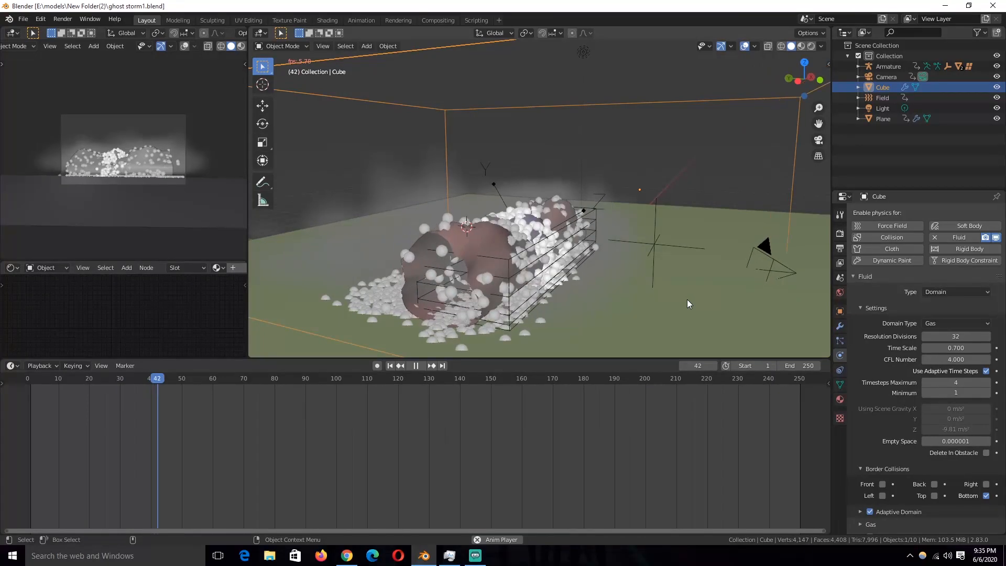
key(Escape)
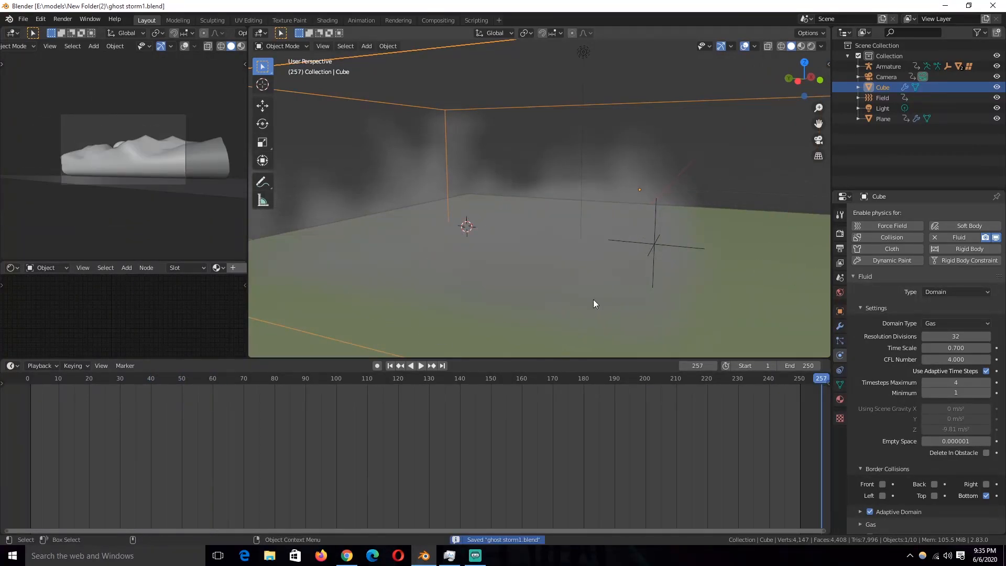
Return to frame 0 and set the tube's smoke density to 5
click(28, 378)
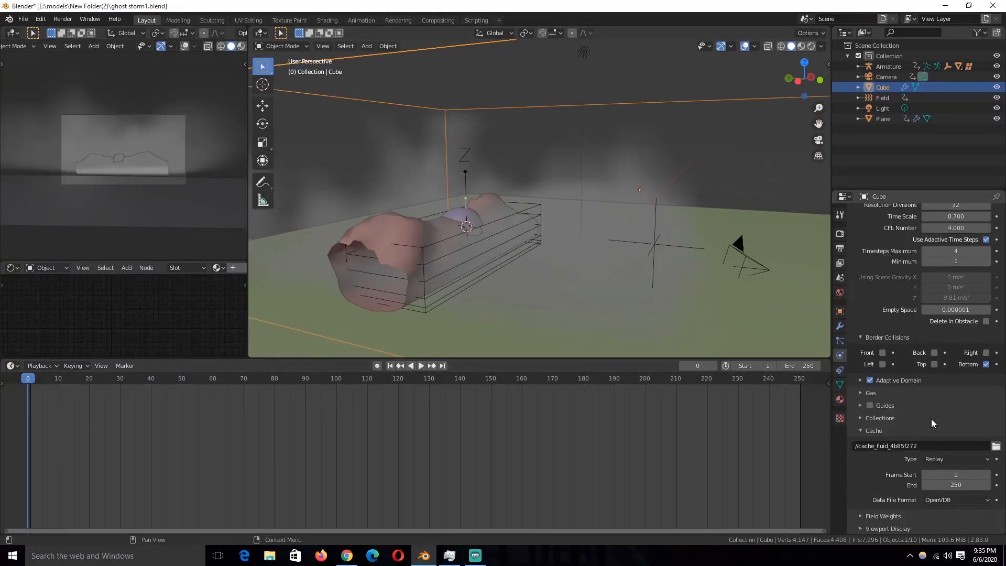
click(407, 232)
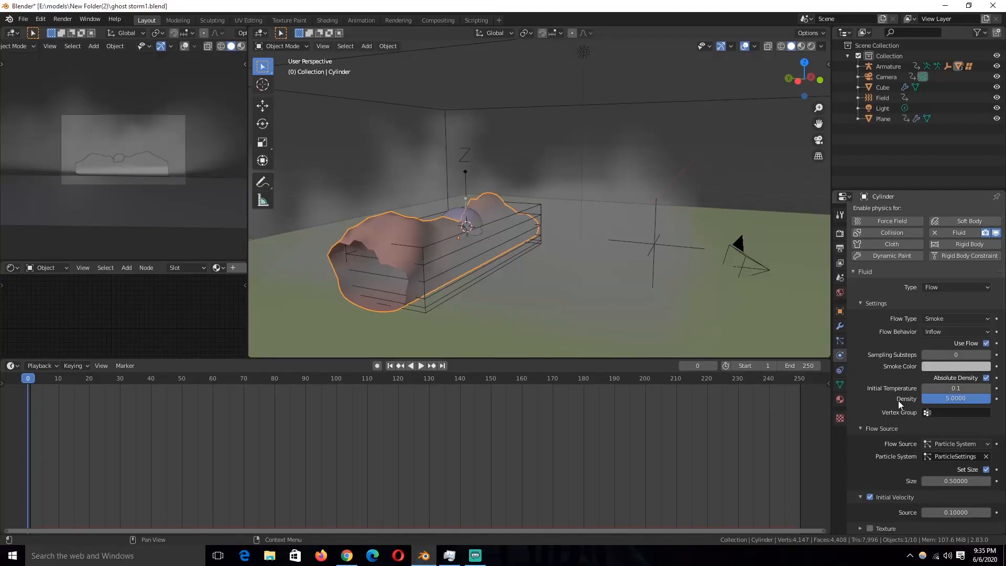
click(812, 378)
Set the smoke domain's resolution divisions to 120
click(721, 100)
double_click(955, 331)
text(120)
key(Return)
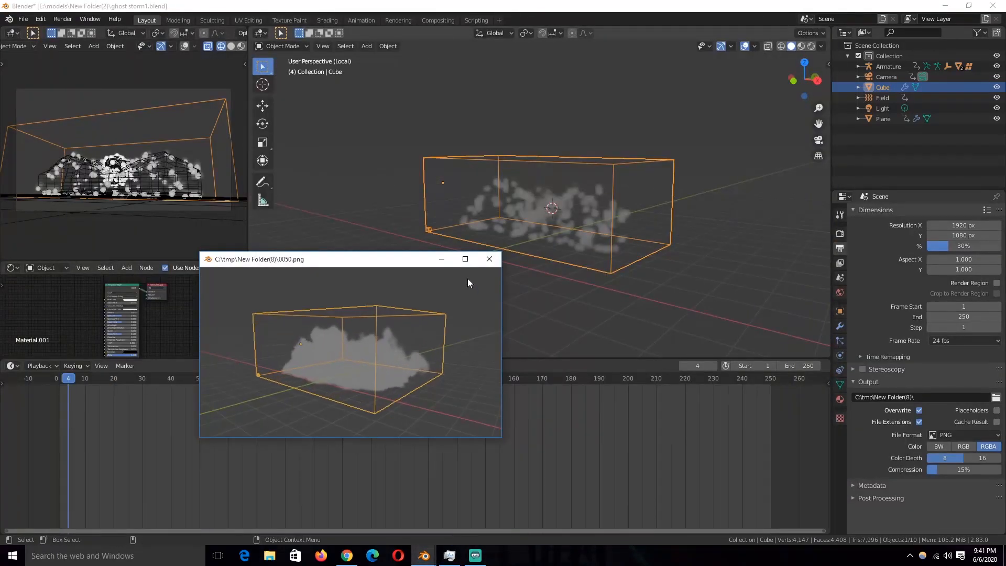
Close the playback window showing the rendered viewport frames
click(488, 259)
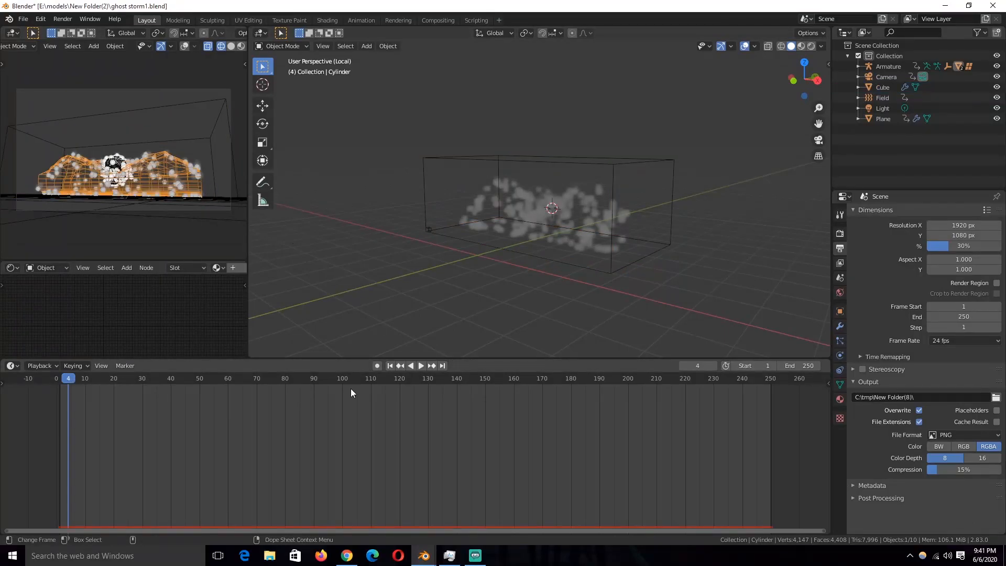
In the Shading workspace, give the smoke domain cube a new material and delete its default shader node
click(327, 19)
scroll(578, 137, up, 5)
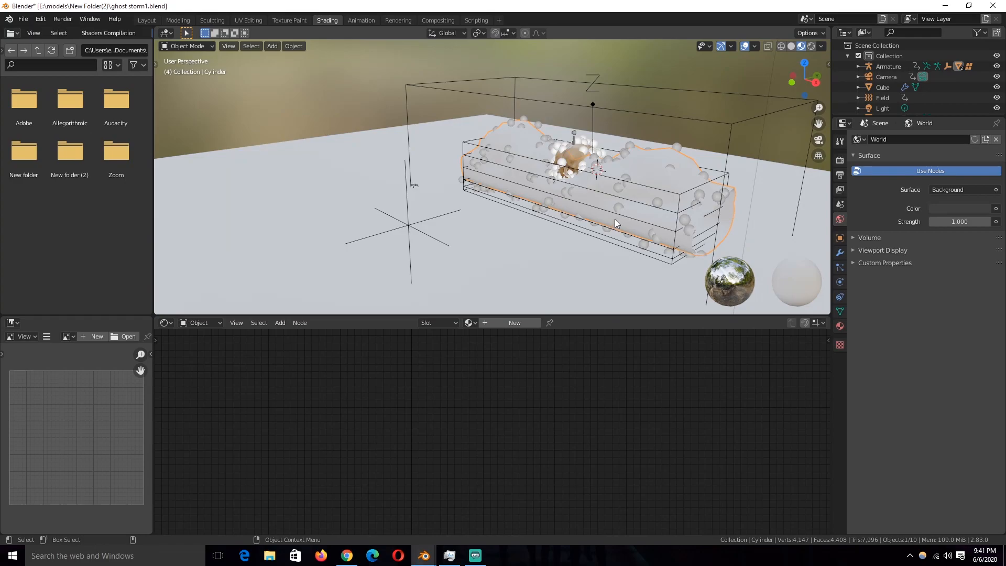
scroll(614, 221, up, 2)
key(ctrl+s)
click(563, 262)
click(533, 323)
key(x)
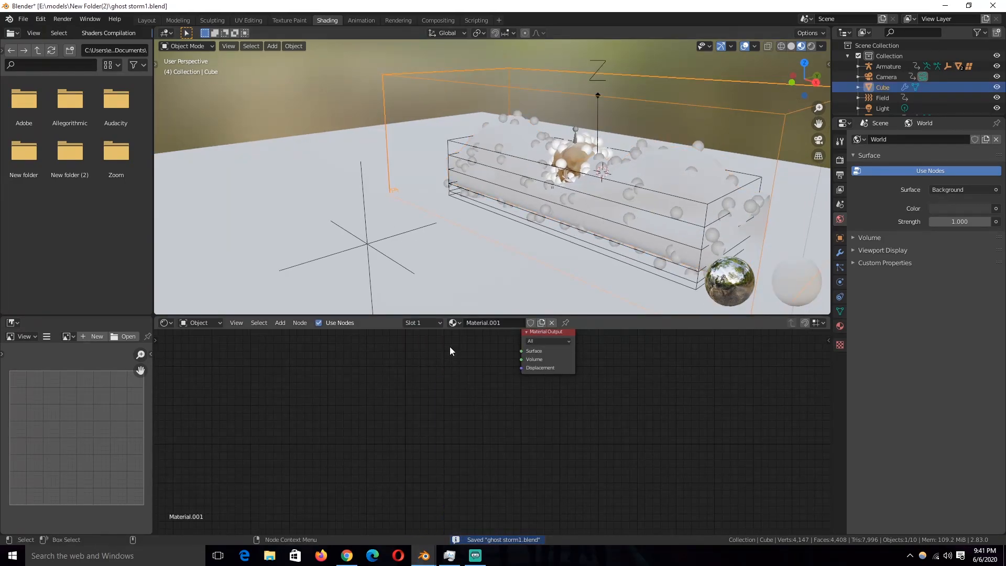
Add a Principled Volume node and connect it to the Volume input of the Material Output
middle_drag(449, 346, 435, 375)
key(shift+a)
mouse_move(355, 471)
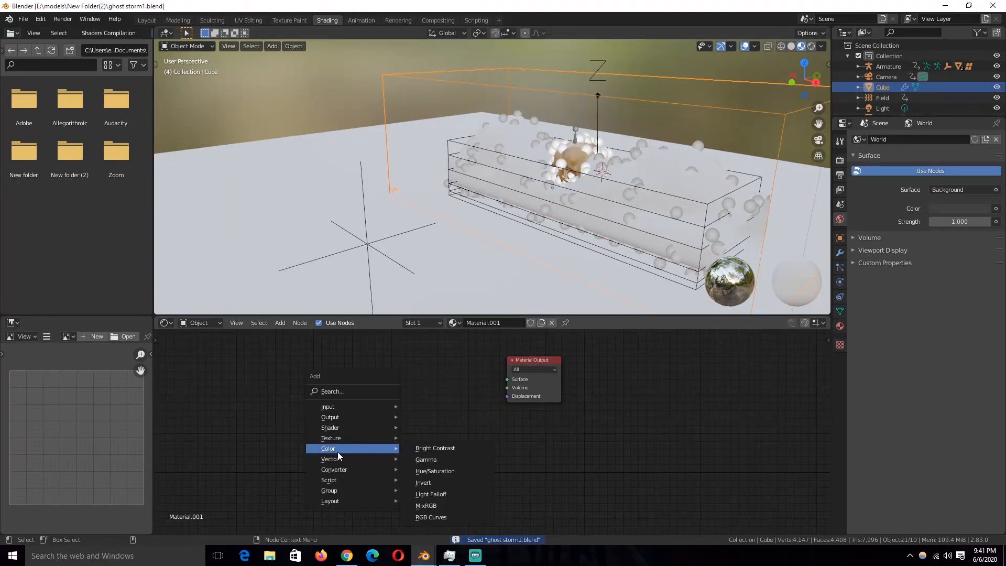
mouse_move(363, 425)
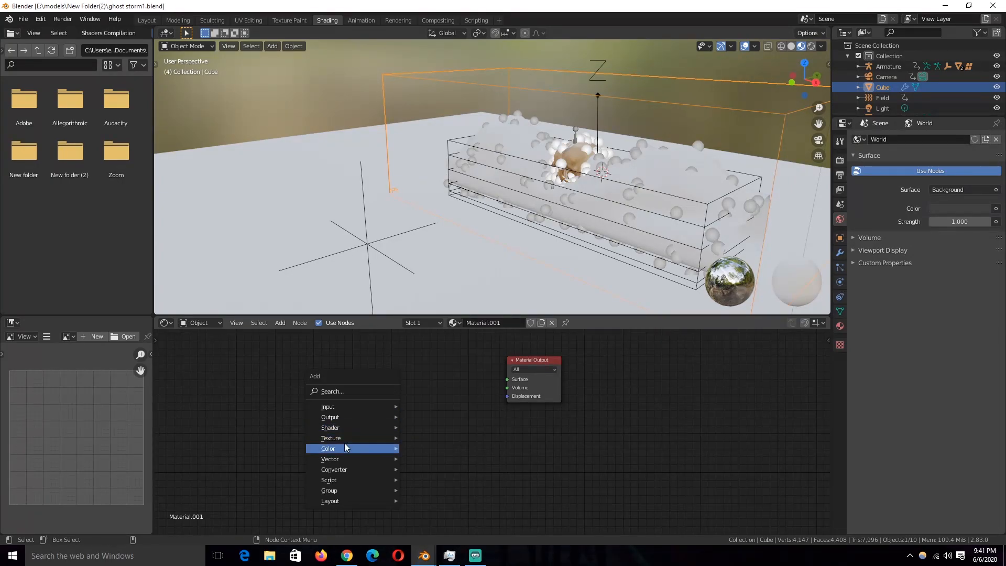
click(474, 341)
scroll(468, 376, up, 2)
drag(482, 373, 514, 367)
drag(424, 365, 372, 357)
scroll(432, 265, down, 1)
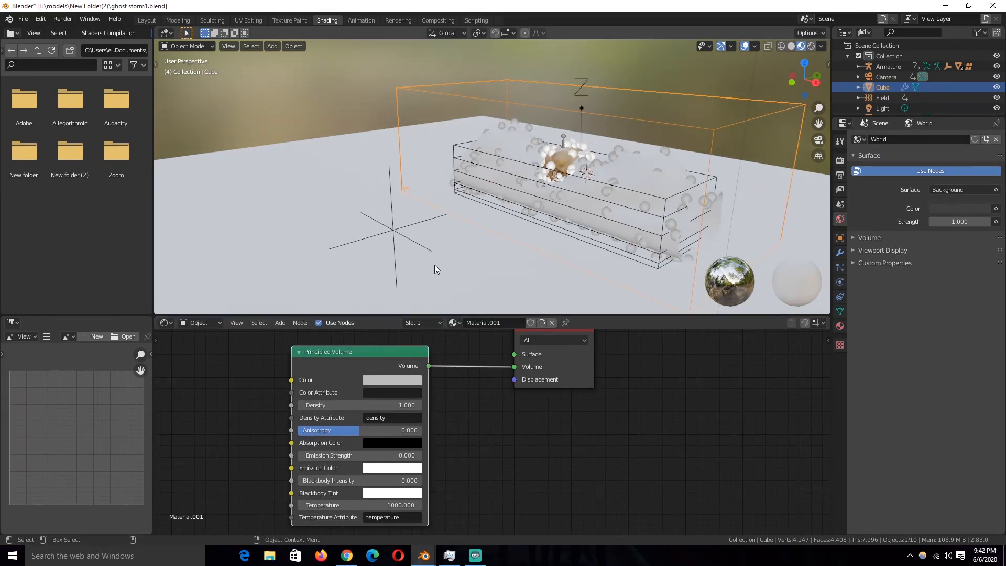
scroll(447, 237, down, 1)
middle_drag(448, 238, 474, 228)
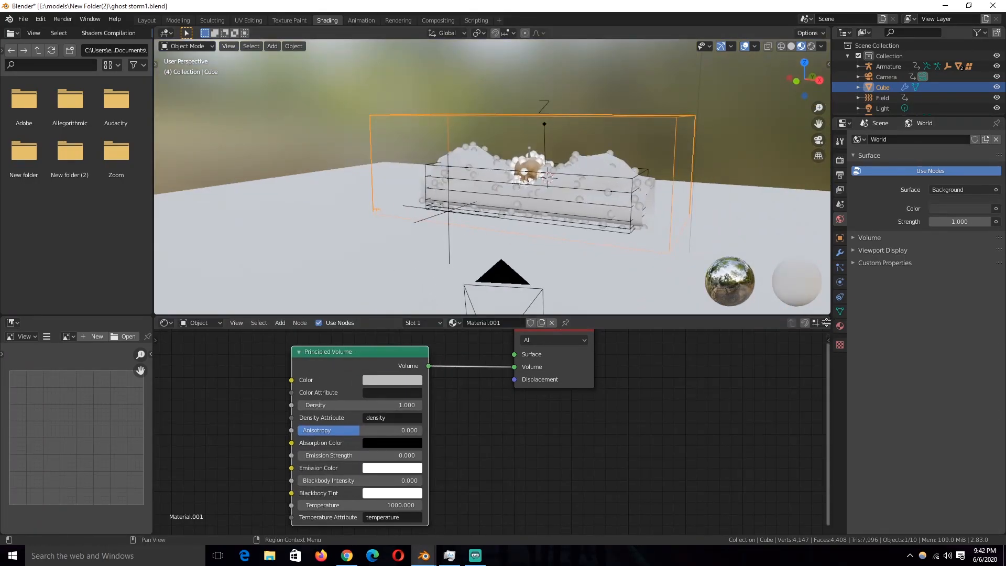
Split off a Timeline area below the shader editor, save the file and go to frame 61
drag(155, 532, 161, 471)
click(166, 478)
click(286, 396)
key(ctrl+s)
click(406, 491)
Try a blackbody intensity of 10 on the Principled Volume node and reset it to 0
middle_drag(593, 212, 544, 216)
scroll(488, 377, down, 3)
middle_drag(467, 409, 482, 374)
scroll(461, 419, up, 3)
drag(405, 374, 444, 373)
double_click(426, 374)
text(10)
key(Return)
double_click(424, 374)
text(0)
key(Return)
Save the file and enable scene lights in the viewport's material preview shading
middle_drag(482, 376, 485, 387)
key(ctrl+s)
scroll(581, 180, down, 4)
middle_drag(582, 180, 656, 156)
click(821, 46)
click(770, 97)
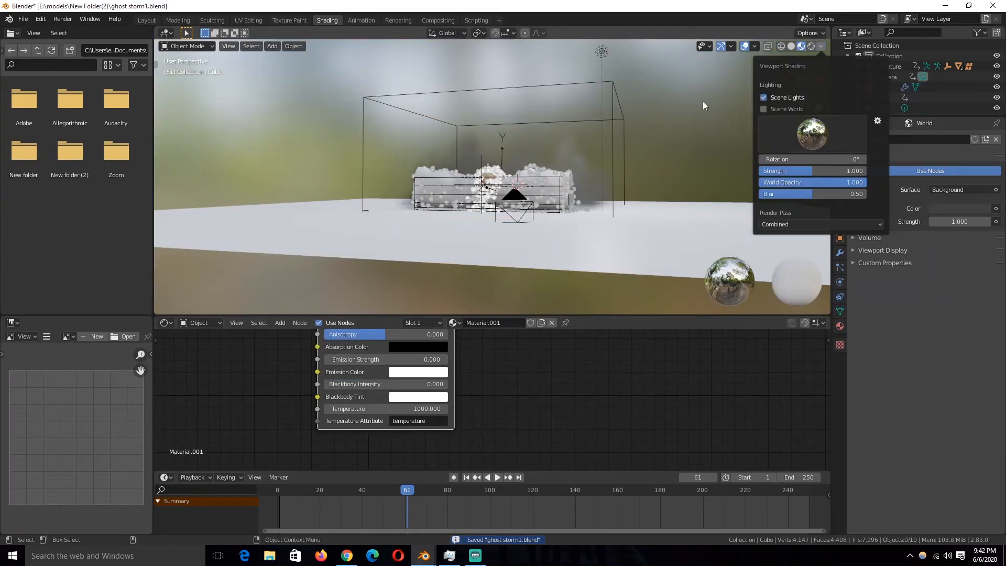
Move the light closer to the smoke domain and isolate the light and domain in local view
middle_drag(660, 63, 571, 90)
click(568, 89)
key(g)
click(545, 150)
scroll(545, 152, up, 4)
middle_drag(529, 162, 559, 148)
scroll(559, 148, down, 4)
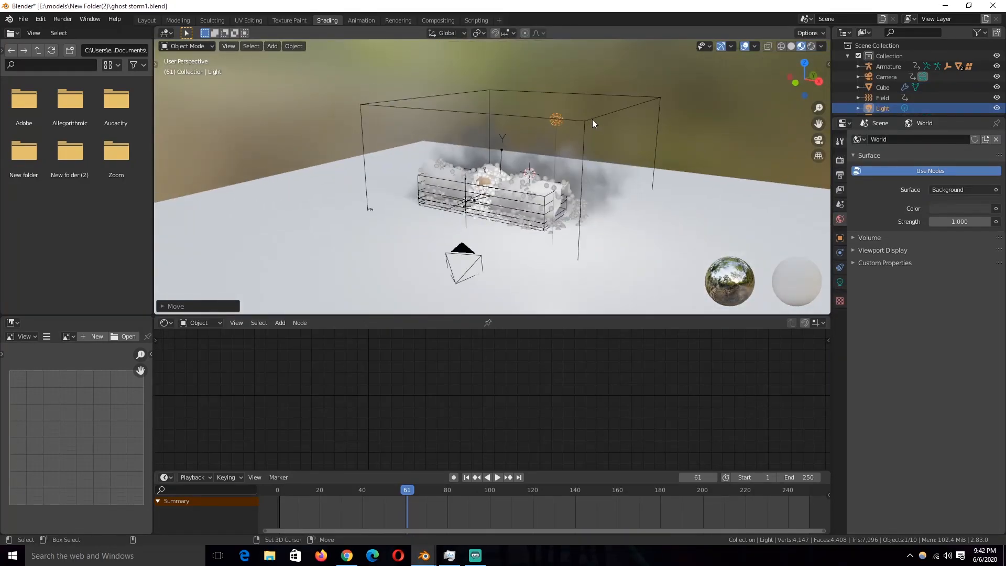
shift+click(583, 117)
key(KP_Divide)
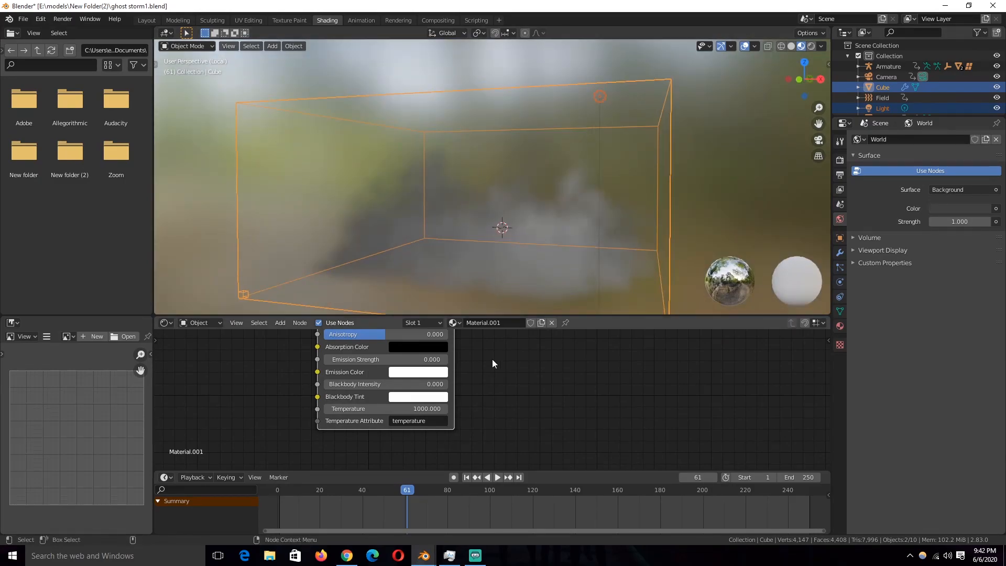
Set the Principled Volume node's color to an orange-brown
middle_drag(492, 362, 558, 450)
scroll(504, 385, up, 3)
click(500, 371)
drag(494, 230, 490, 243)
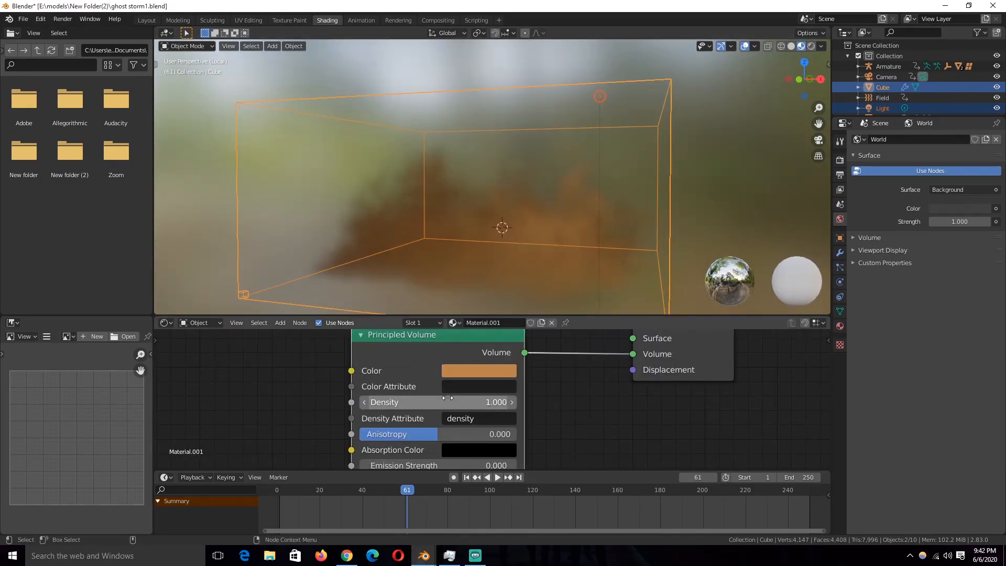
middle_drag(336, 368, 460, 408)
Save the file and change the scene light's type to Sun
click(604, 104)
key(ctrl+s)
scroll(615, 104, down, 3)
middle_drag(615, 104, 555, 116)
click(840, 281)
click(906, 183)
Move the sun up and away from the domain, rotate it to shine onto the smoke, and save the file
middle_drag(472, 229, 524, 213)
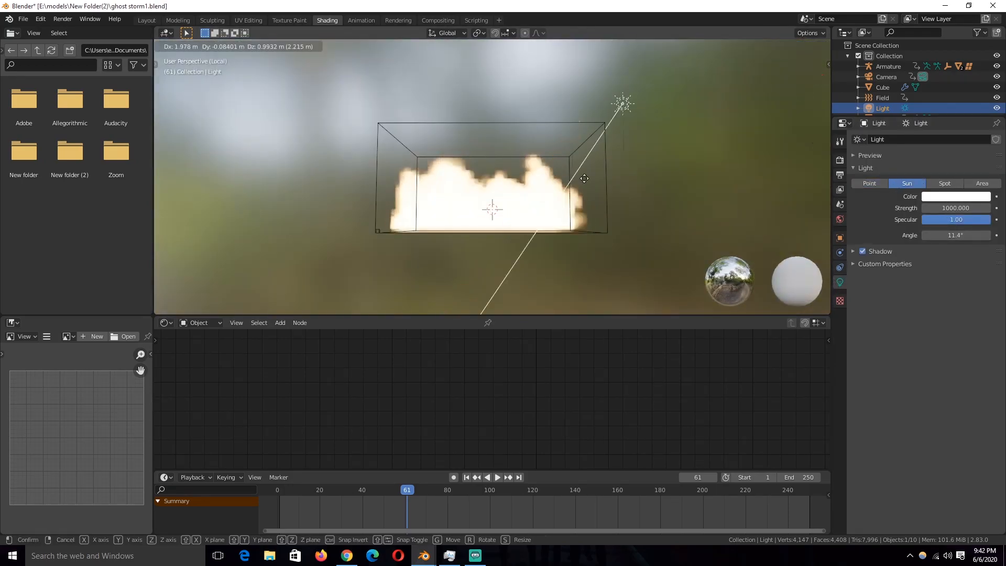
key(g)
click(676, 123)
scroll(672, 157, down, 4)
key(r)
key(r)
click(633, 209)
key(ctrl+s)
Try a sun light strength of 1, and settle on 10
click(942, 208)
text(1)
key(Return)
click(955, 209)
text(10)
key(Return)
Expand the sun light's shadow settings and enable contact shadows
middle_drag(659, 205, 600, 228)
scroll(600, 228, up, 5)
click(886, 254)
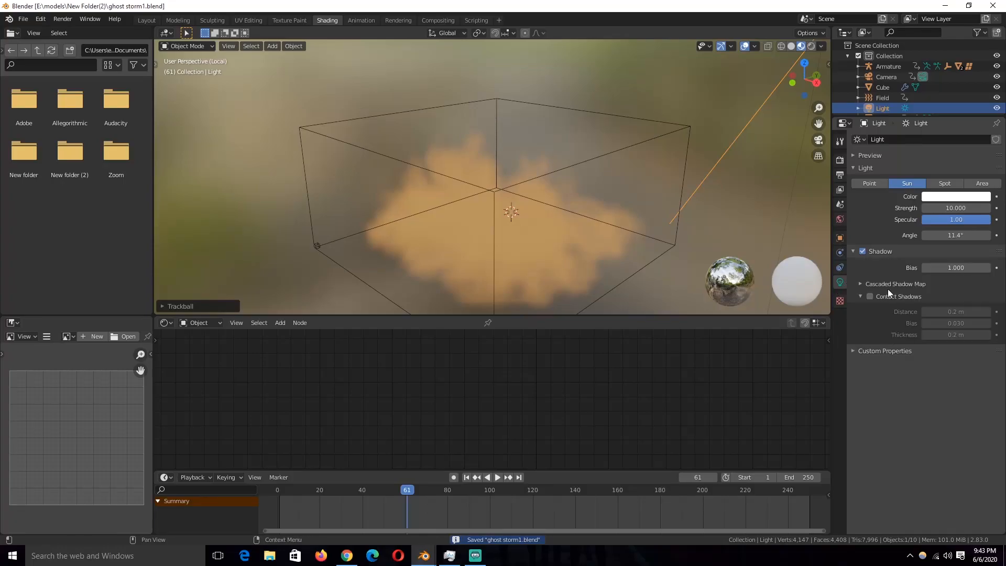
click(839, 237)
Open the Eevee volumetrics render settings and enable volumetric shadows
click(840, 159)
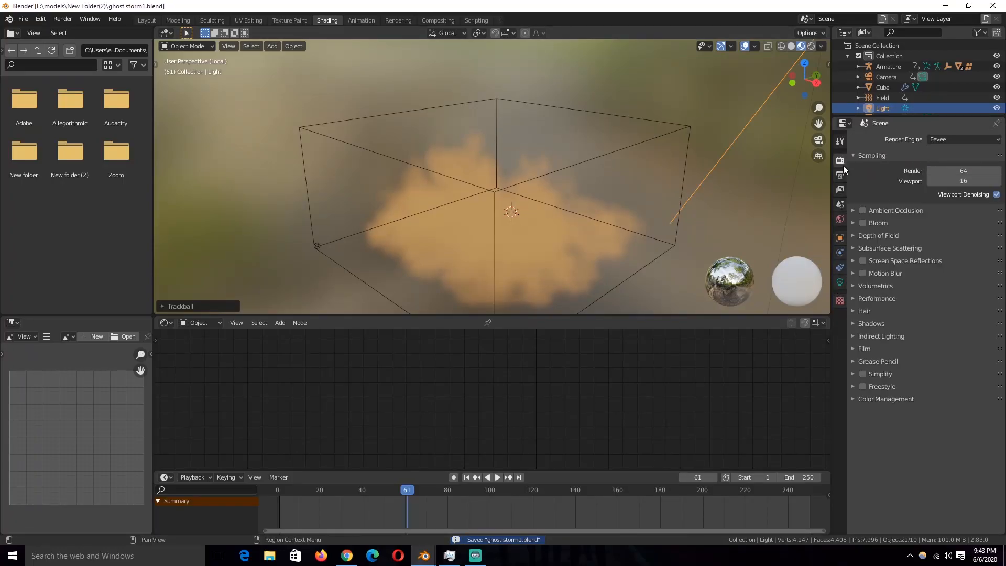
click(887, 323)
click(887, 323)
click(874, 286)
Save the file and play the smoke simulation from the first frame
middle_drag(655, 246, 492, 209)
key(ctrl+s)
key(shift+Left)
key(space)
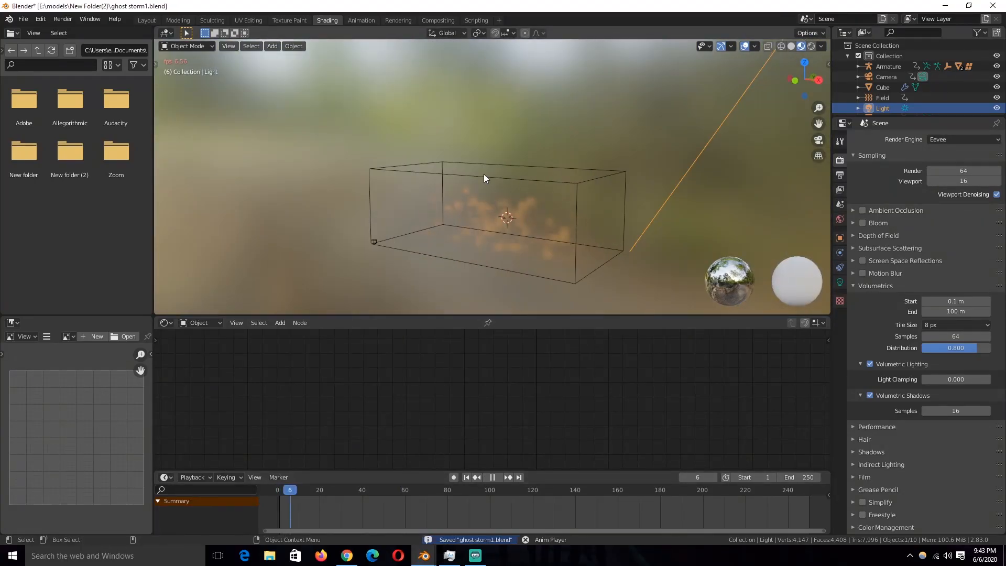
key(space)
Duplicate the sun light, then rotate and move the copy to light the smoke from the opposite side
middle_drag(483, 174, 523, 199)
scroll(507, 199, down, 3)
key(KP_7)
key(shift+d)
key(r)
click(592, 273)
key(g)
click(528, 237)
key(r)
click(532, 260)
middle_drag(532, 259, 486, 233)
key(g)
click(630, 251)
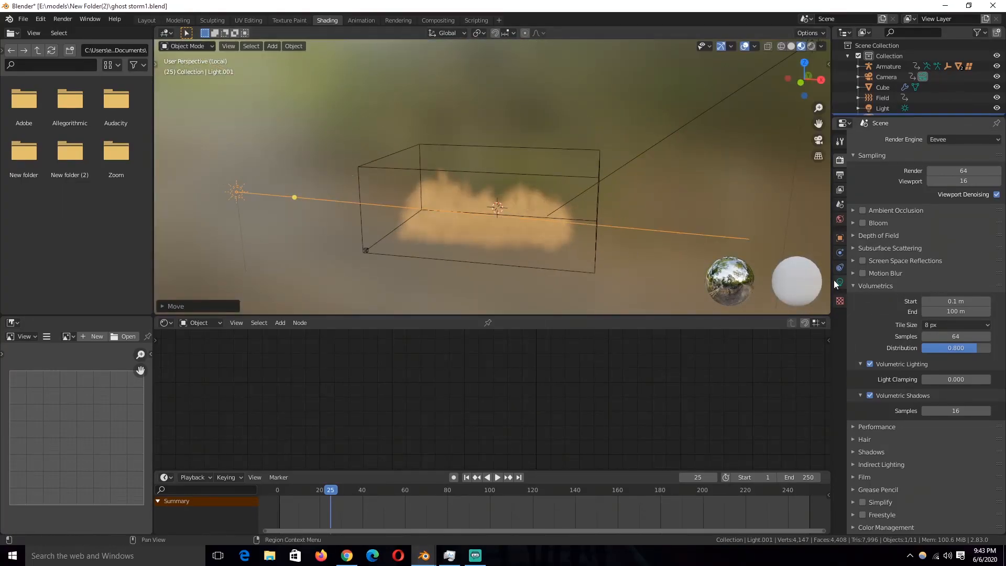
Set the duplicated sun's strength to 1 and its color to blue
click(840, 282)
double_click(936, 210)
text(1)
key(Return)
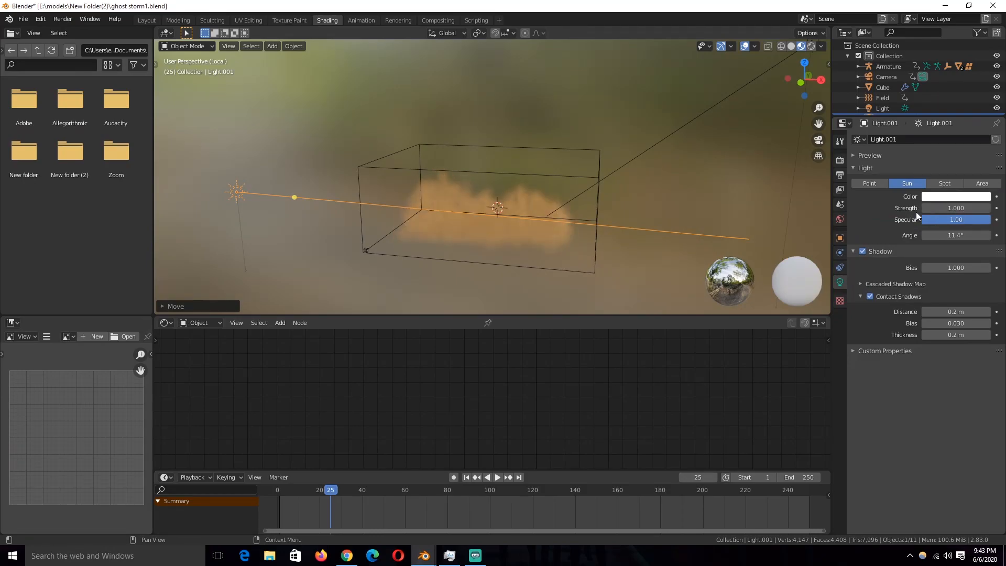
click(960, 196)
drag(933, 70, 941, 74)
click(980, 80)
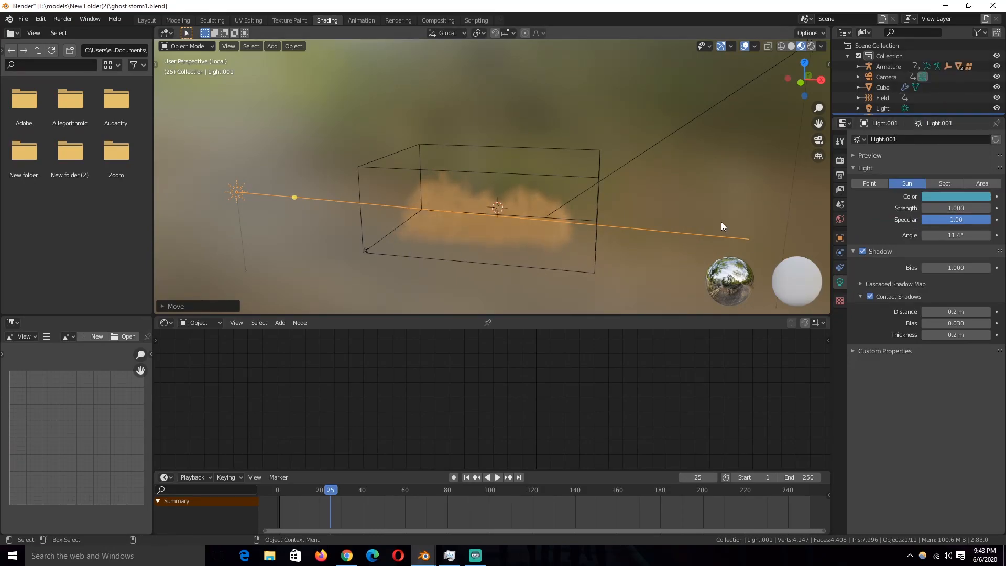
Change the duplicated light to a Point light with 10000 W power and a bright, nearly white color
click(869, 183)
click(942, 196)
click(935, 93)
double_click(957, 208)
text(10000)
key(Return)
click(942, 195)
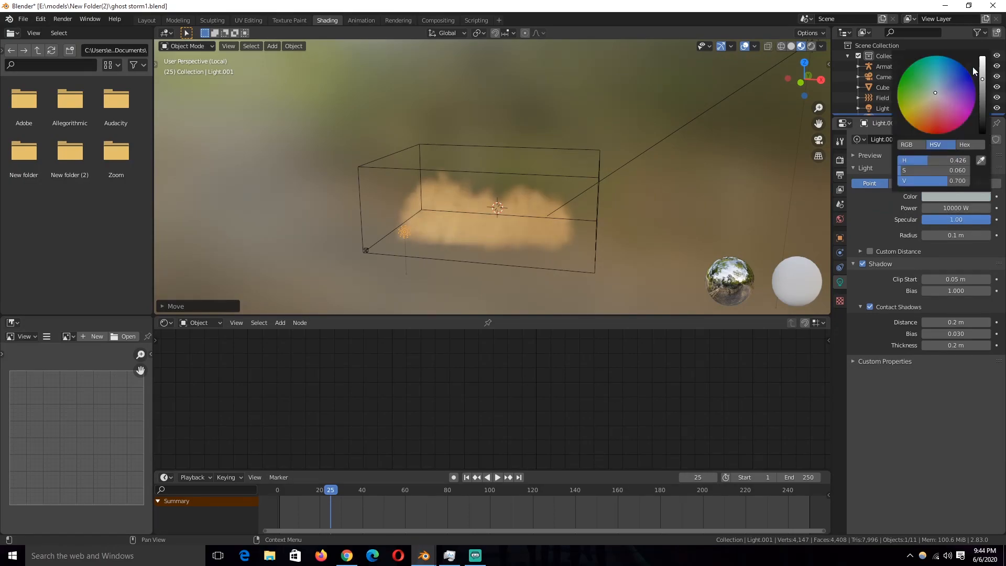
click(982, 60)
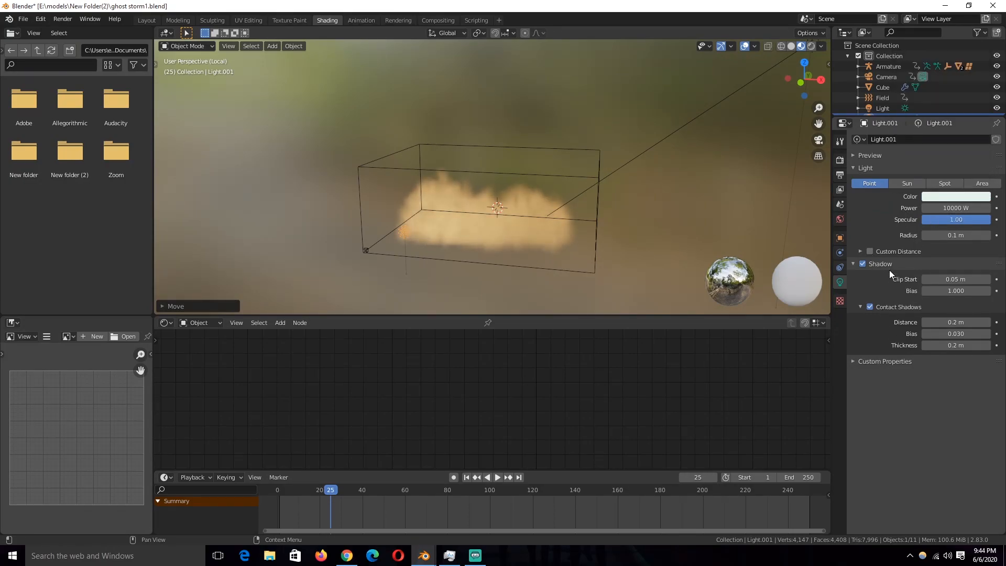
Delete the duplicated light and select the original sun light
scroll(472, 257, up, 2)
key(Delete)
click(712, 146)
Save the file and examine the lit smoke up close and at frame 124
middle_drag(545, 209, 518, 194)
key(ctrl+s)
scroll(546, 178, up, 3)
scroll(511, 241, up, 4)
scroll(504, 252, down, 6)
click(541, 490)
Switch to the camera view, return to the first frame and save the file
middle_drag(581, 209, 542, 227)
key(KP_0)
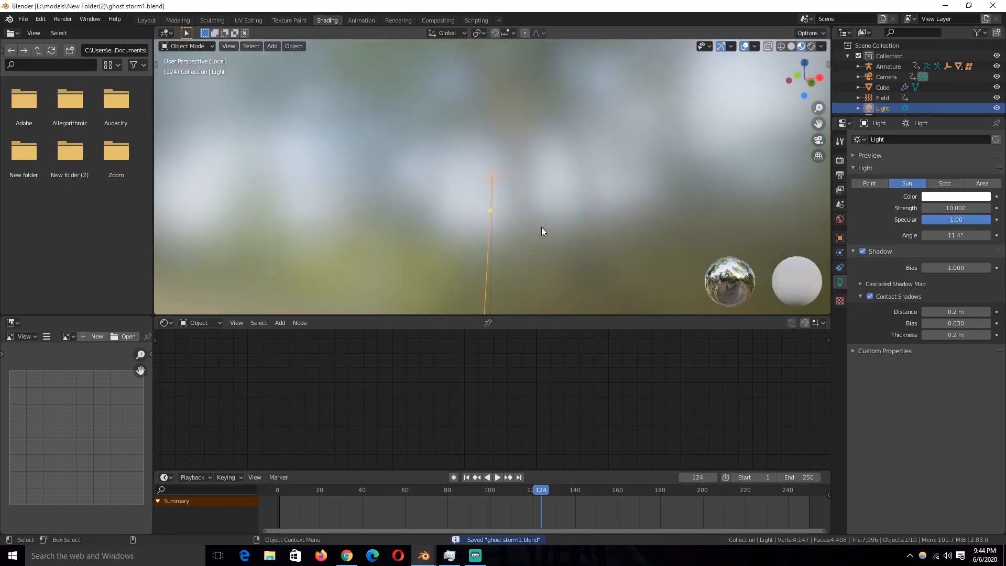
key(shift+Left)
key(ctrl+s)
Set the volumetrics tile size to 4 px in the render settings and save the file
click(840, 160)
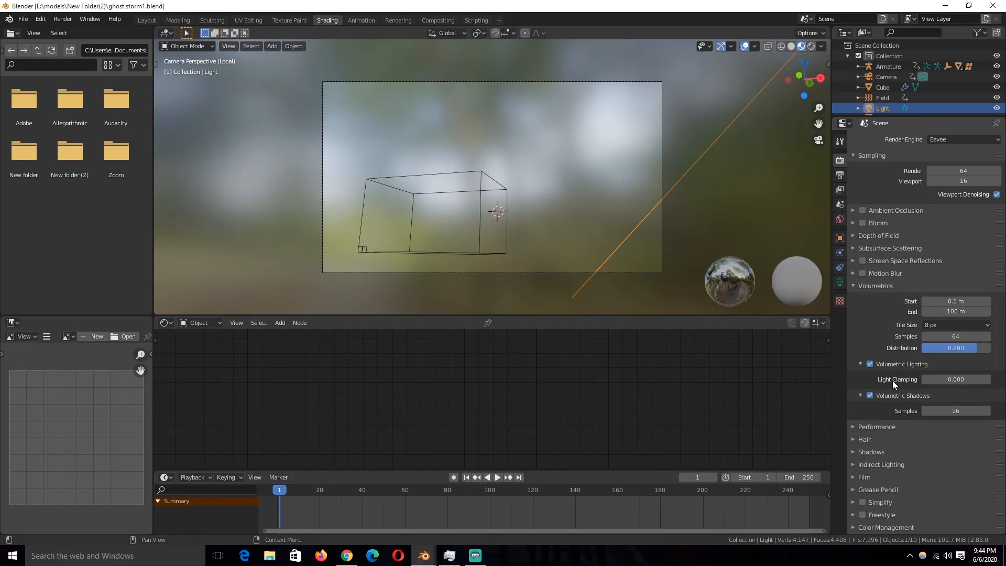
click(885, 285)
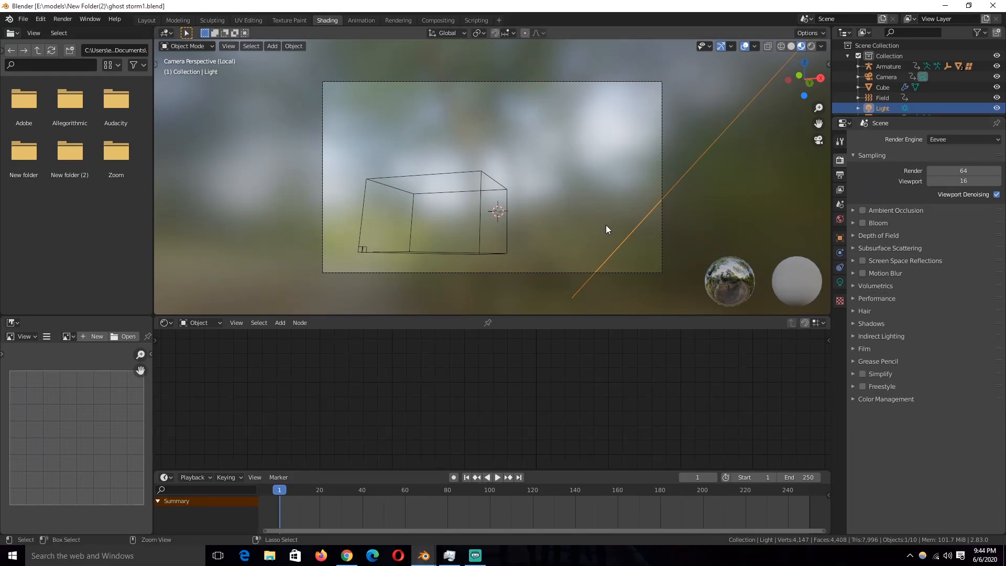
click(904, 323)
key(ctrl+s)
click(903, 325)
click(899, 286)
click(930, 325)
click(934, 349)
key(ctrl+s)
Set the viewport samples to 32 and save the file
click(931, 182)
text(32)
key(Return)
key(ctrl+s)
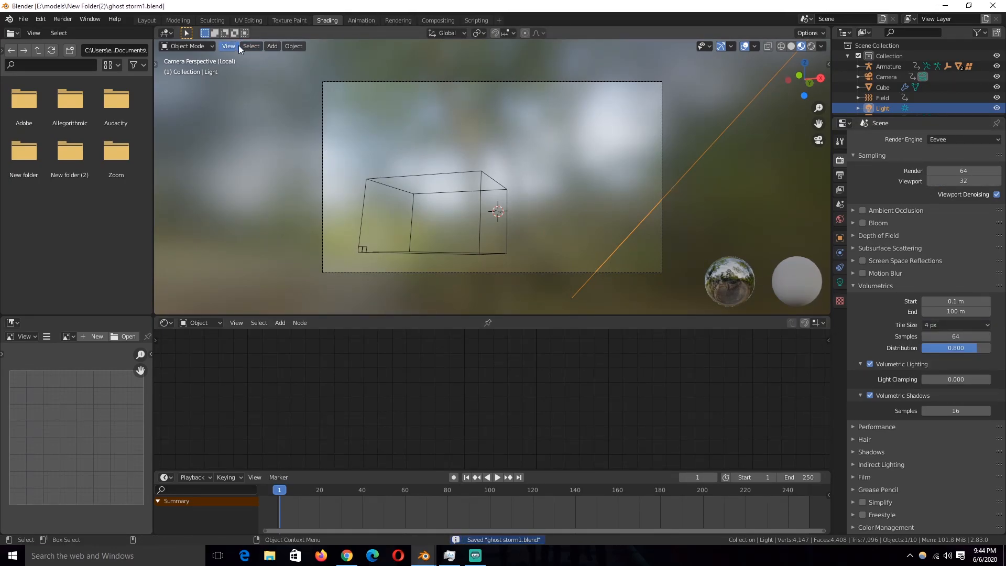
Create New Folder(9) in C:\tmp as the render output folder and save the file
click(840, 174)
click(995, 323)
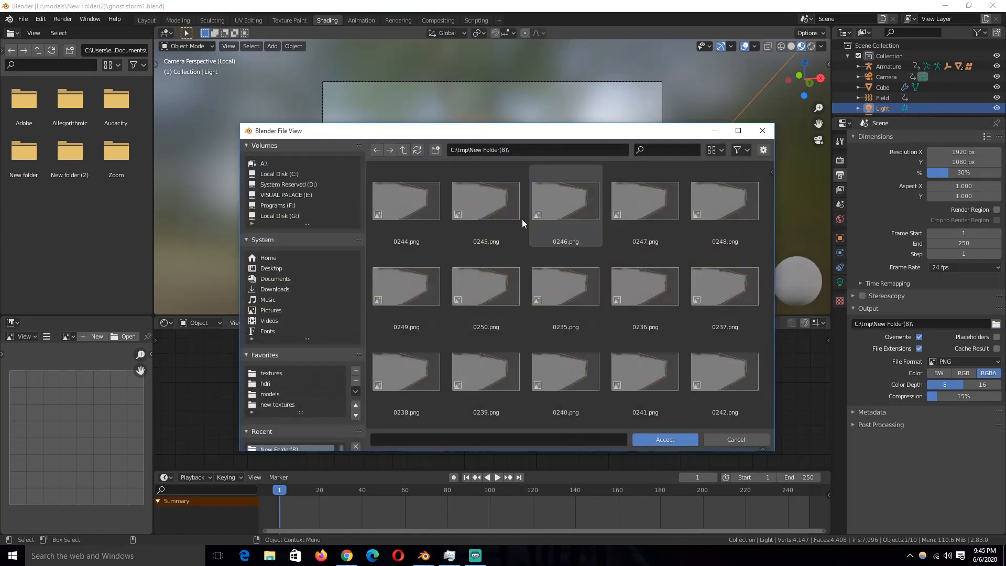
click(434, 151)
double_click(416, 199)
click(664, 439)
key(ctrl+s)
Start a viewport render of the animation and stop it by closing the render window
click(229, 46)
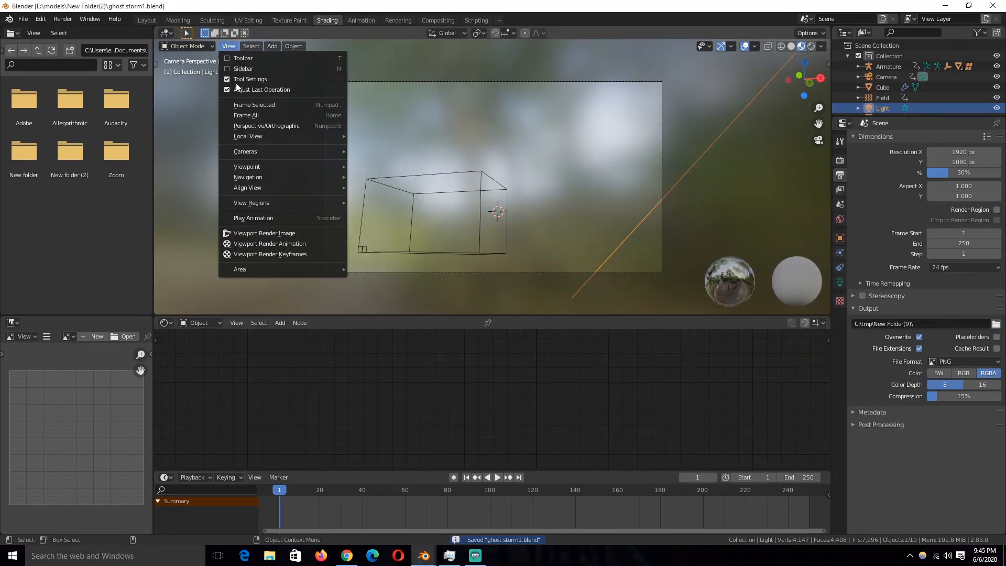
click(278, 243)
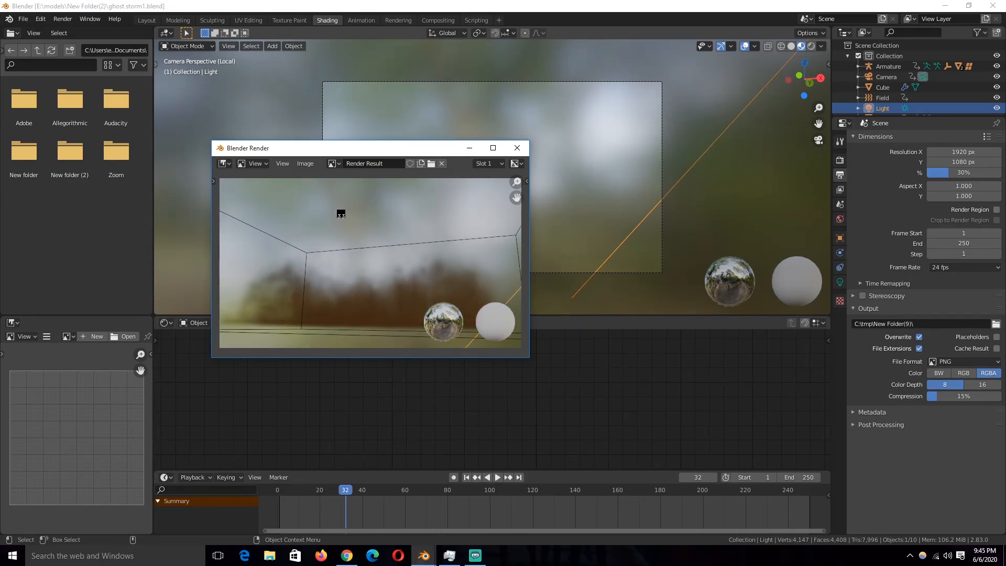
click(517, 148)
Switch the viewport to rendered shading, check frame 48 and render the viewport animation
click(811, 46)
click(326, 524)
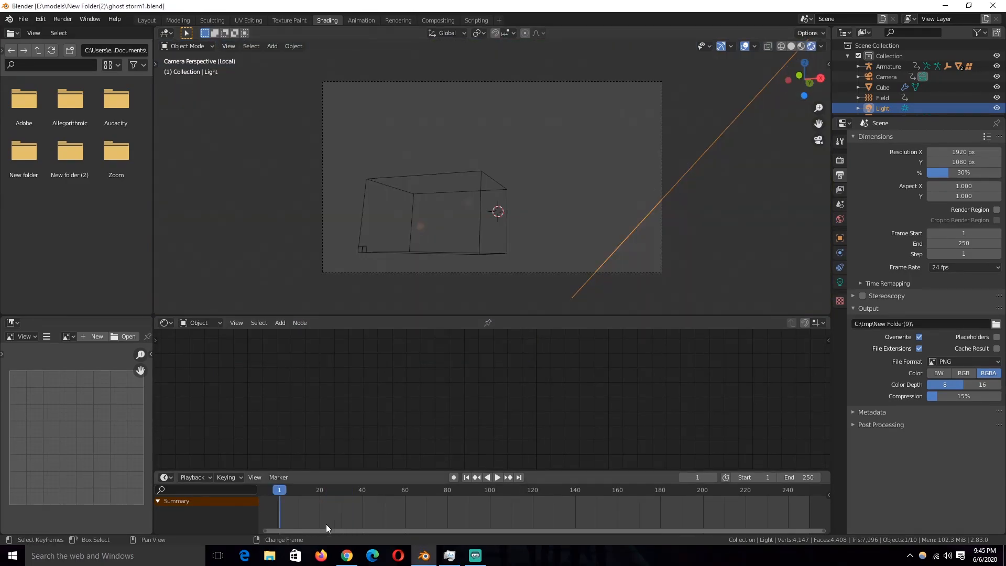
click(379, 517)
key(ctrl+s)
click(230, 46)
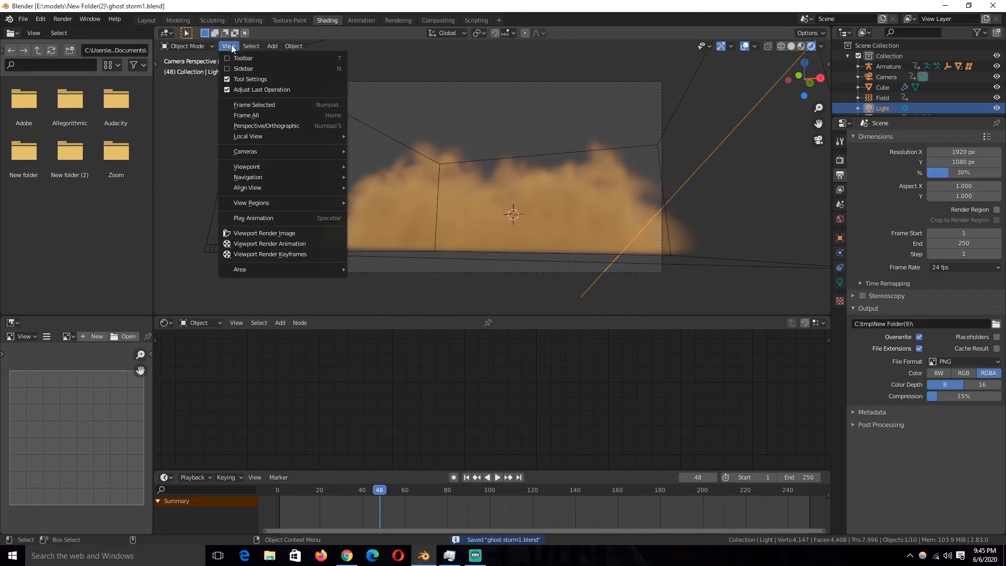
click(320, 245)
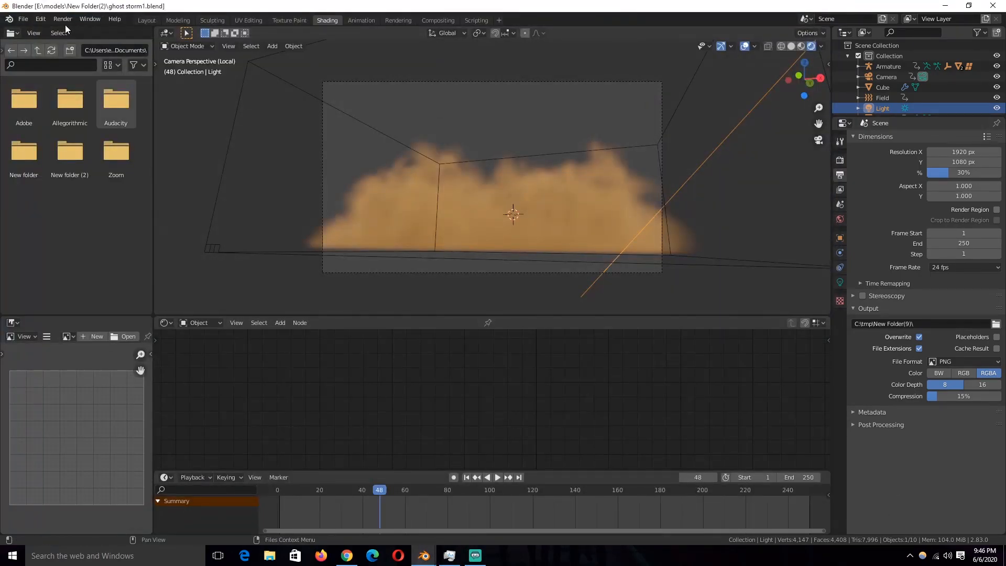
Play back the rendered animation and close the playback window
click(63, 19)
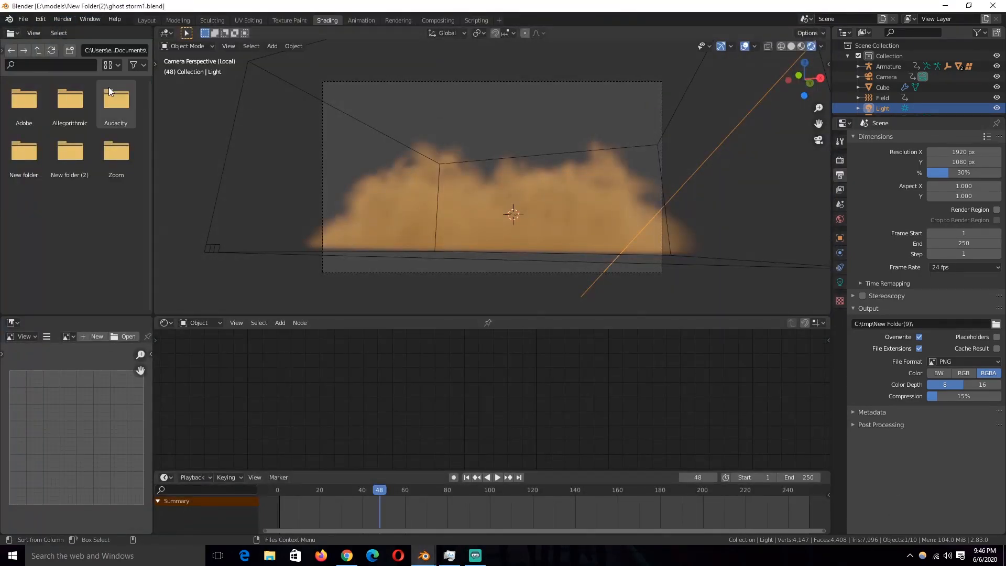
click(108, 86)
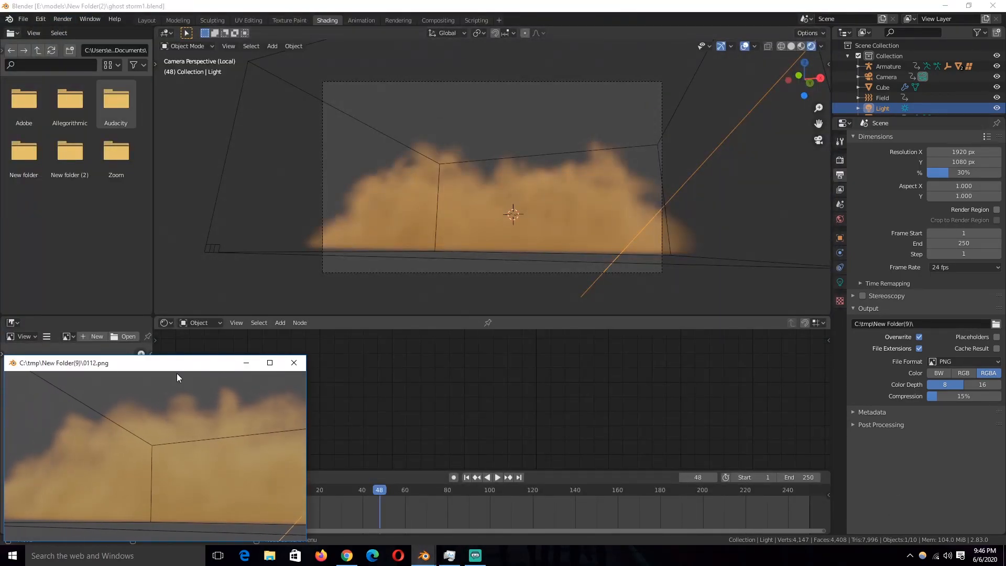
click(294, 362)
Change the light to an Area light with a power of 10000 W and a custom distance of 12 m
click(840, 282)
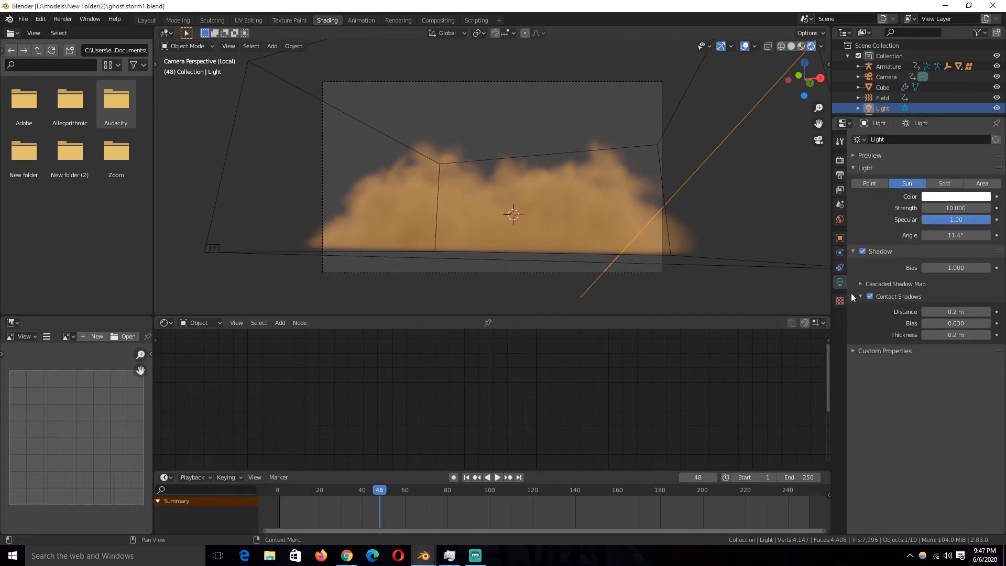
click(981, 183)
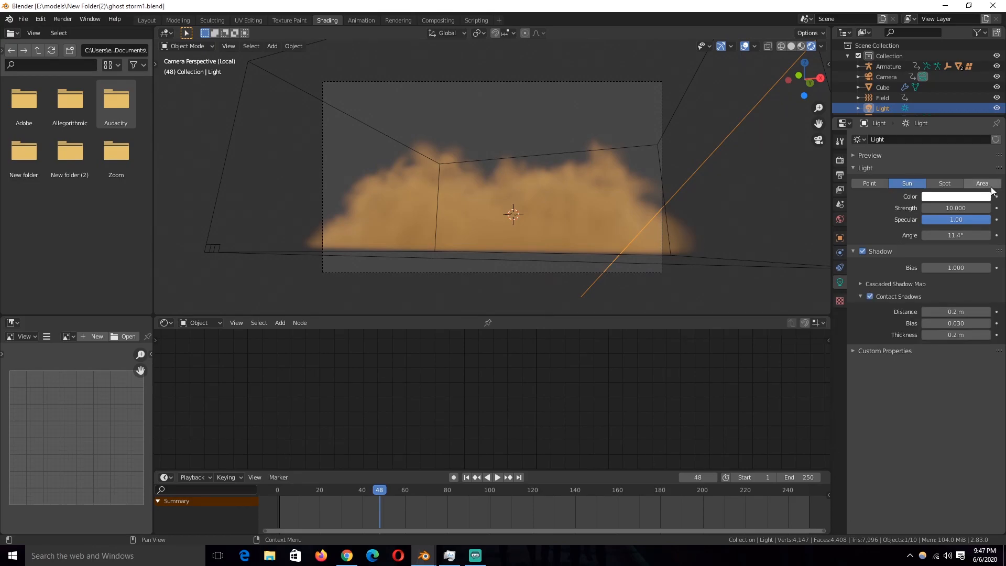
click(938, 208)
text(10000)
key(Return)
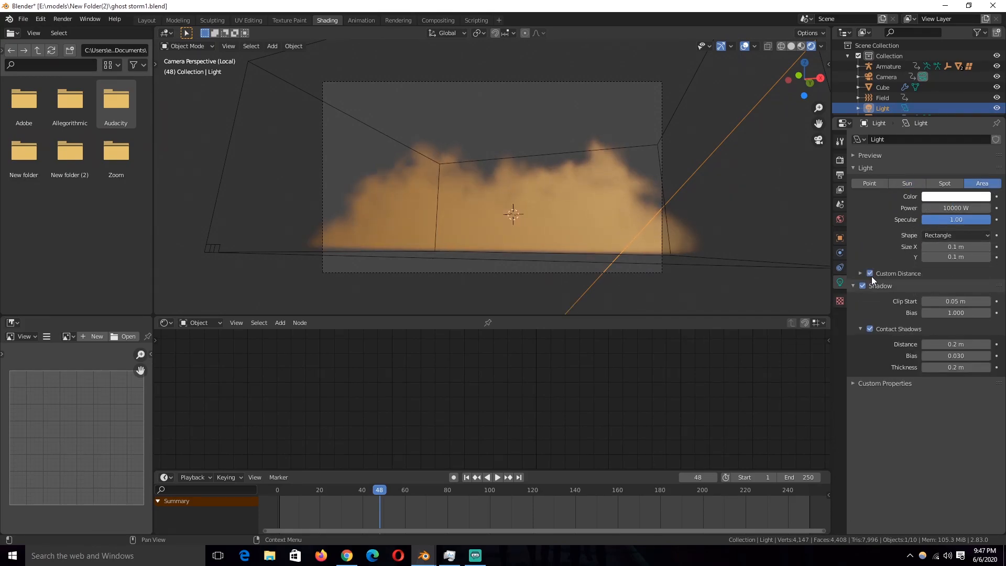
click(870, 274)
drag(956, 288, 965, 288)
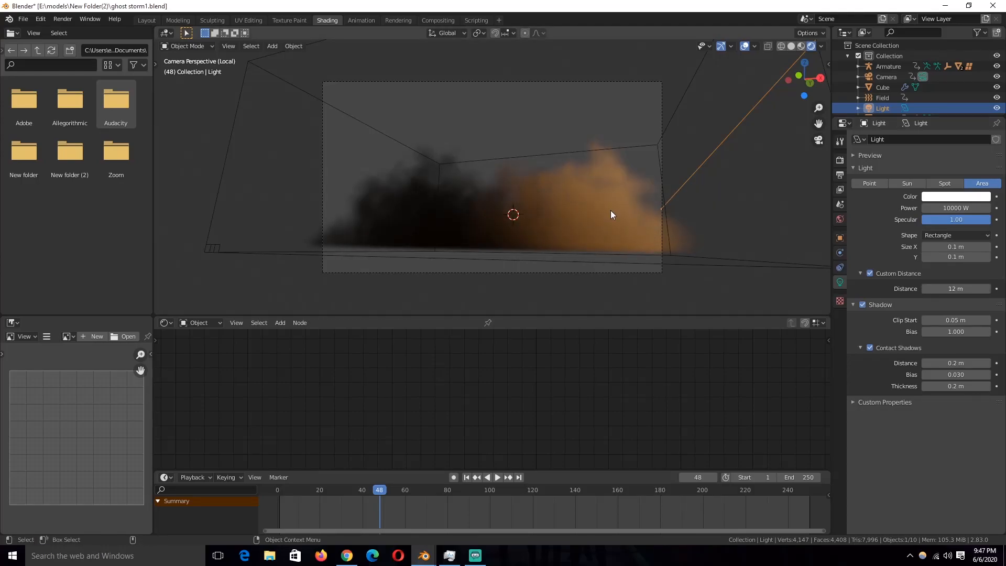
Reposition the area light over the smoke, moving it first in top view and again in camera view
key(KP_7)
scroll(580, 203, up, 2)
key(g)
click(445, 209)
key(KP_0)
key(g)
click(620, 219)
Give the area light a square shape with a size of 2 m and a power of 5000 W
click(956, 236)
click(937, 254)
click(949, 247)
key(BackSpace)
text(2)
key(Return)
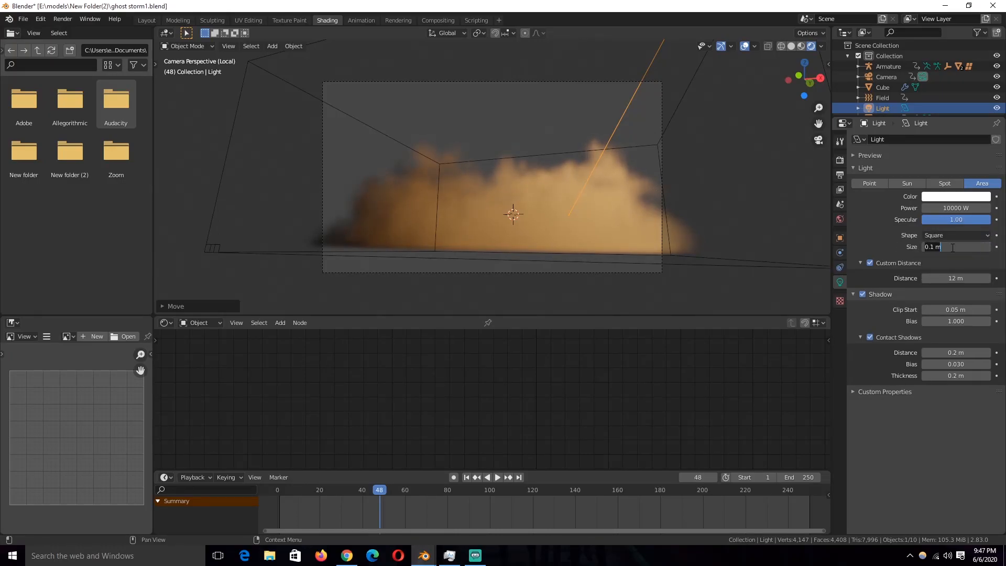
click(943, 208)
text(5000)
key(Return)
Duplicate the area light in top view, place the copy beyond the domain's opposite corner and clear its rotation
middle_drag(608, 136, 620, 222)
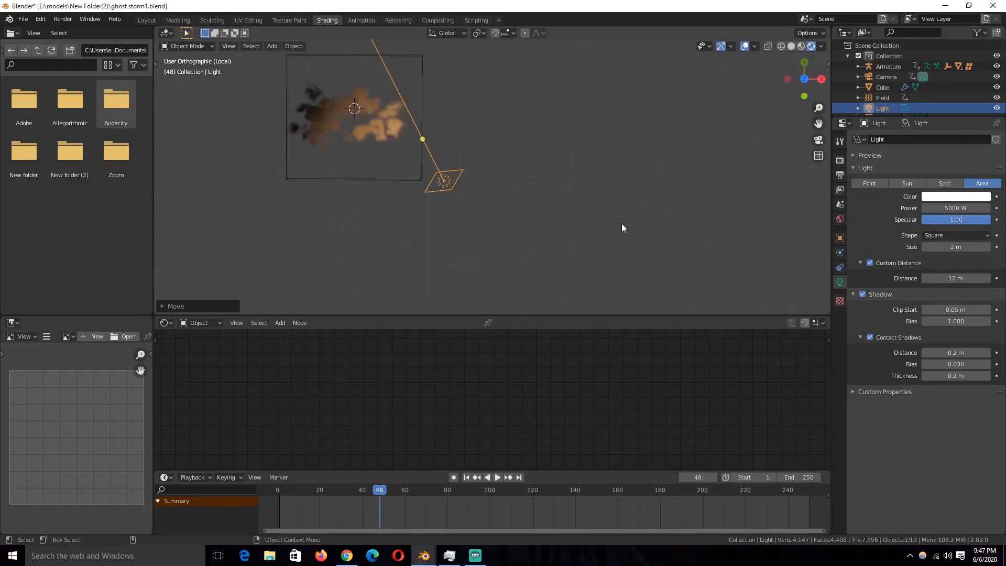
key(KP_7)
key(shift+d)
click(250, 89)
key(alt+r)
middle_drag(388, 220, 369, 155)
key(KP_0)
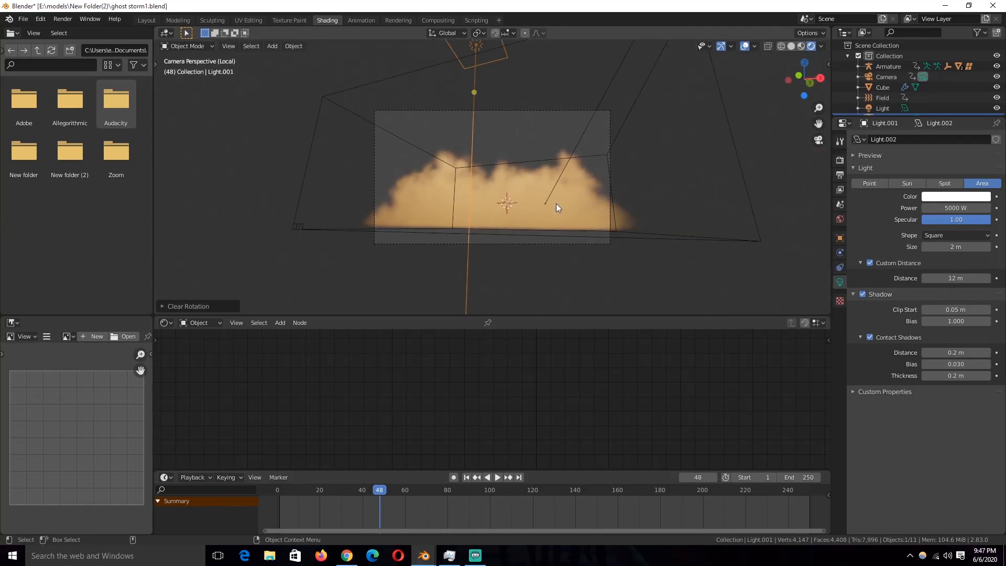
Rotate and move the duplicated area light in the right side view, checking it through the camera
key(KP_3)
key(r)
click(567, 272)
key(g)
click(692, 290)
key(KP_0)
scroll(673, 284, up, 1)
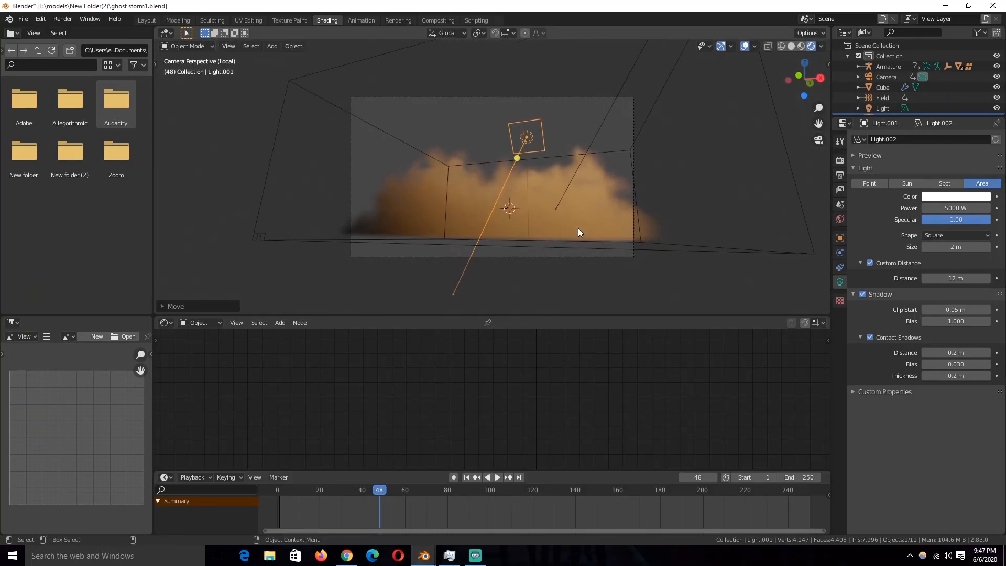
Move the duplicated area light to the dark end of the smoke and trackball-rotate it to aim at the cloud
key(r)
key(r)
click(586, 102)
scroll(579, 105, up, 2)
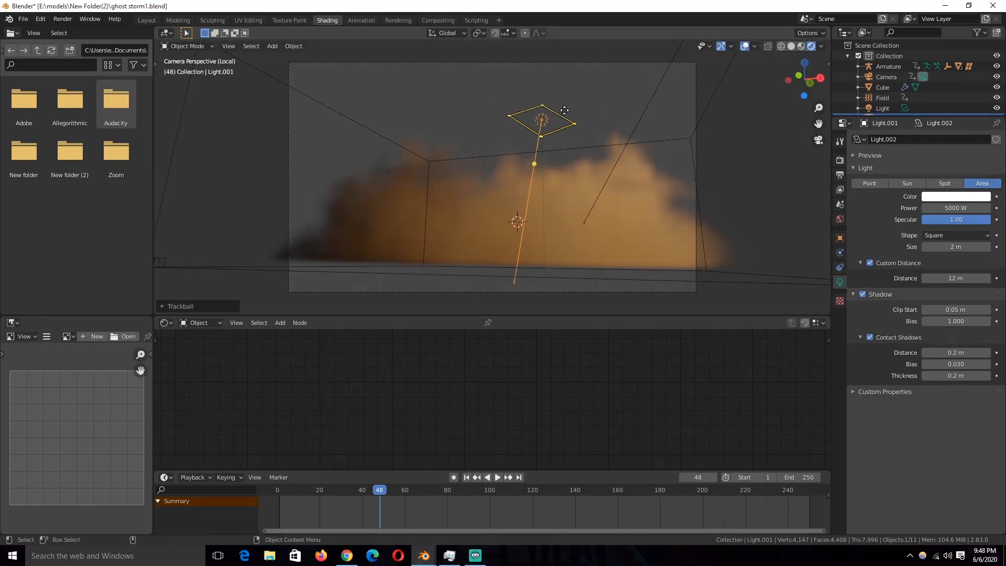
middle_drag(564, 110, 579, 164)
key(g)
click(316, 198)
key(r)
key(r)
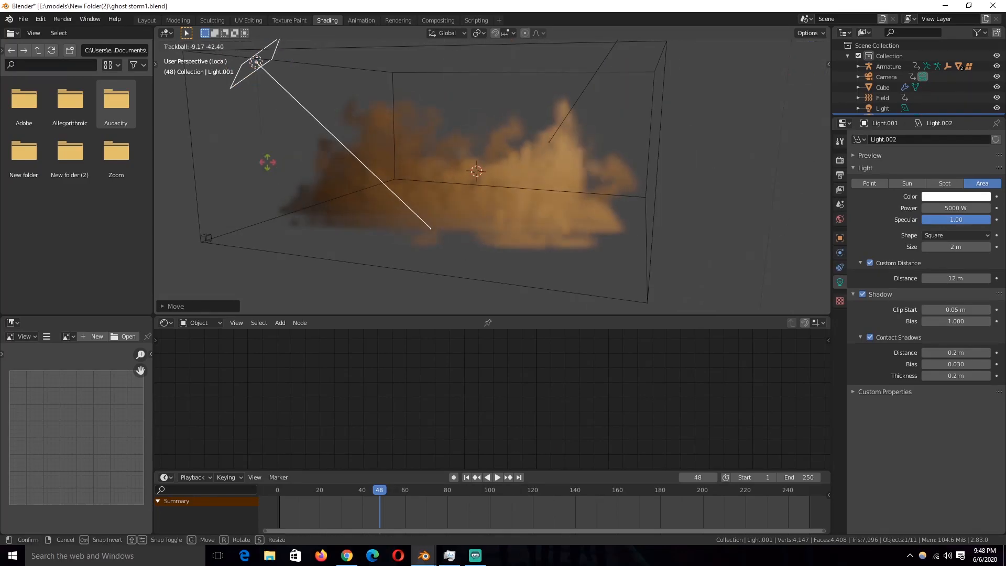
click(255, 158)
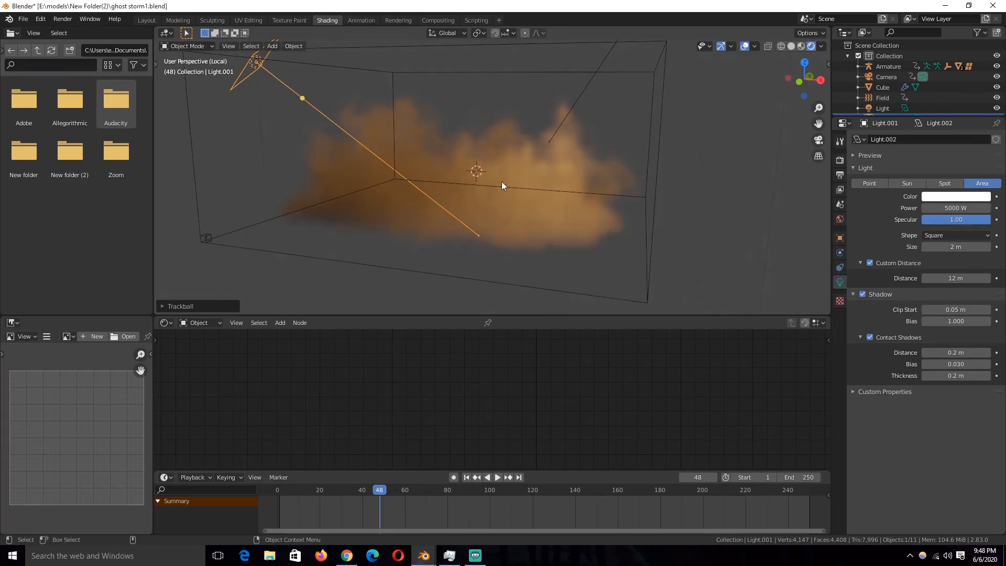
Select the smoke domain cube and enable High Bitdepth in the Eevee shadow settings
click(472, 181)
click(840, 282)
click(839, 164)
click(891, 449)
scroll(897, 451, down, 2)
click(987, 449)
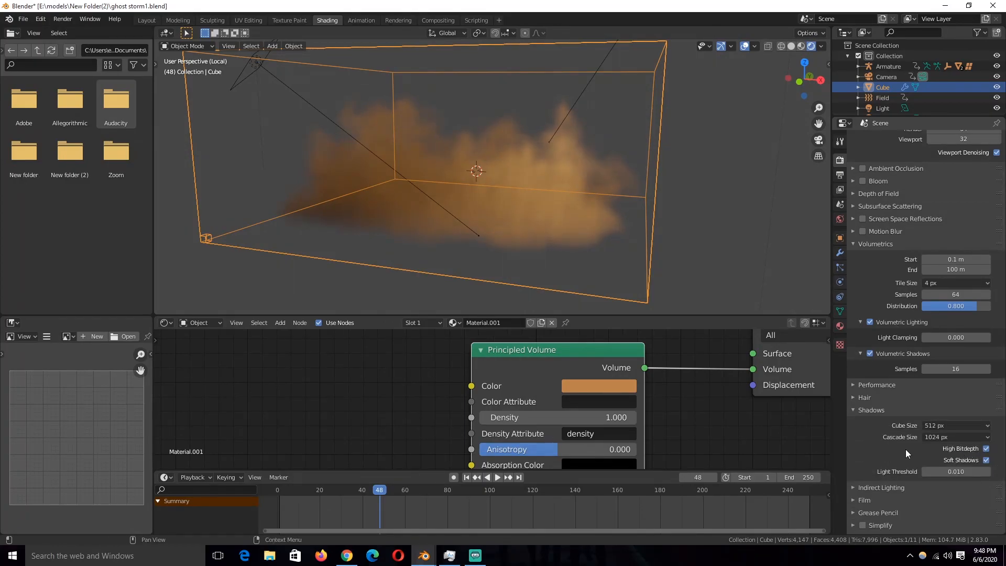
Set both the shadow Cube Size and Cascade Size to 64 px
scroll(927, 448, down, 1)
click(954, 405)
click(944, 414)
scroll(517, 251, up, 2)
middle_drag(517, 250, 490, 234)
click(927, 415)
click(909, 427)
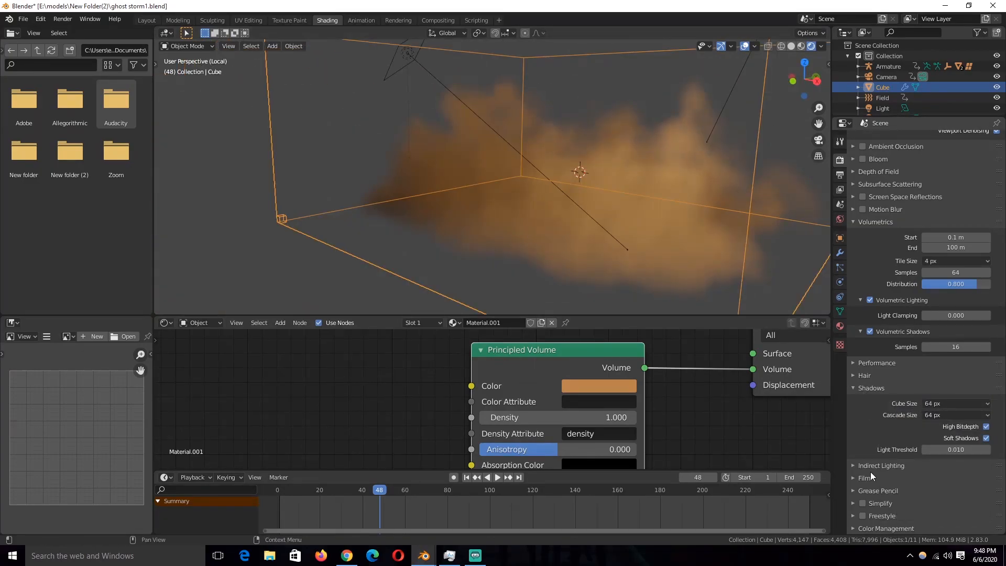
Set the volumetric shadow samples to 32
scroll(890, 324, up, 2)
click(955, 388)
text(32)
key(Return)
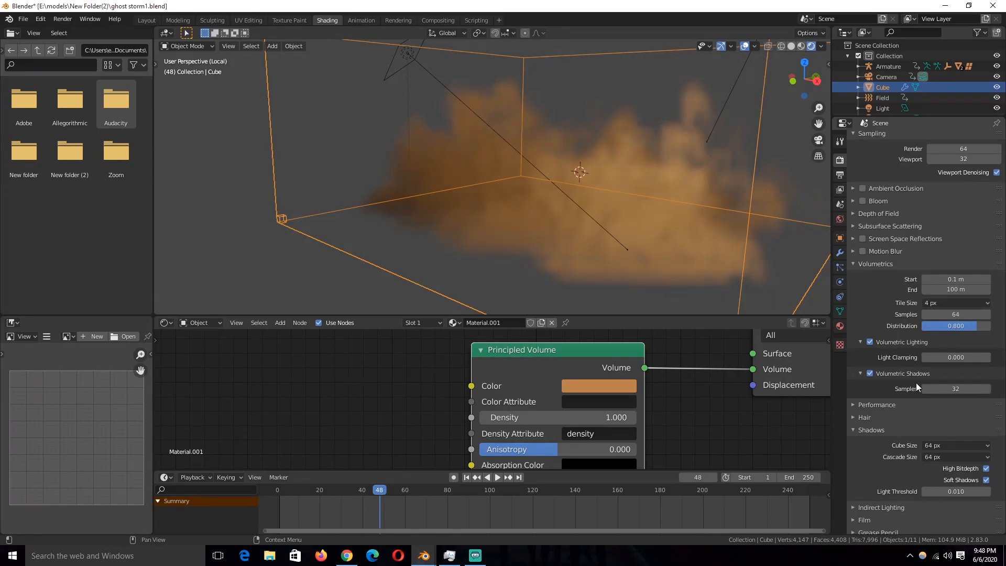
Select the original light, change it to a Sun with a strength of 3 and save the file
middle_drag(618, 244, 548, 111)
click(548, 111)
click(839, 282)
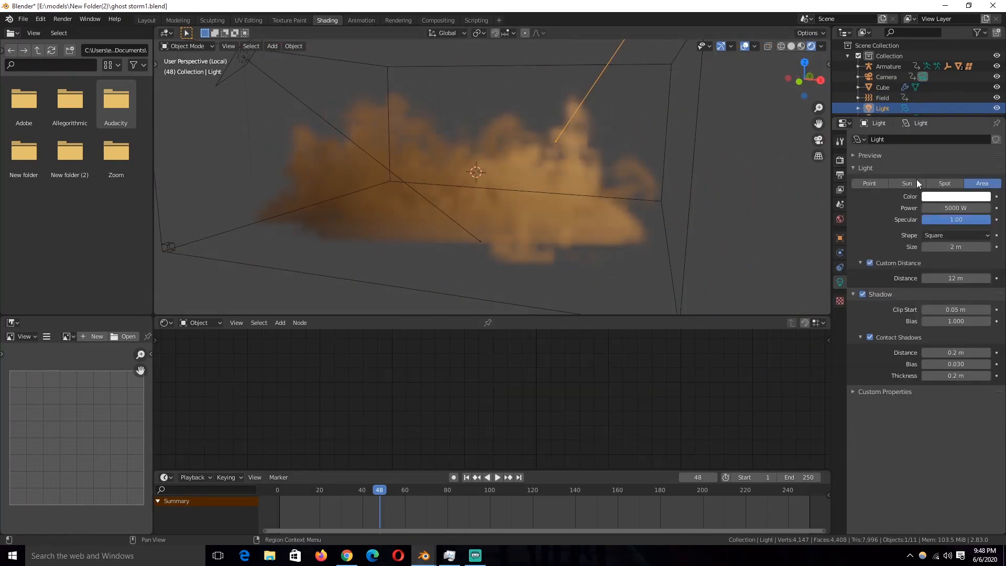
click(914, 183)
click(942, 208)
text(3)
key(Return)
scroll(694, 225, down, 3)
middle_drag(597, 239, 568, 252)
key(ctrl+s)
scroll(565, 262, down, 1)
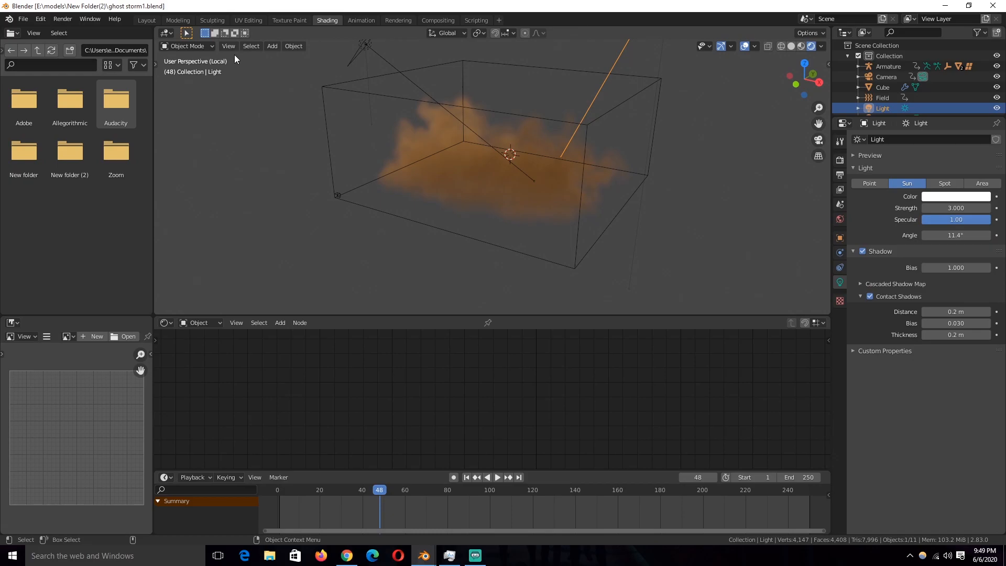
Create New Folder(10) in C:\tmp as the render output folder and save the file
click(839, 159)
click(839, 175)
click(995, 324)
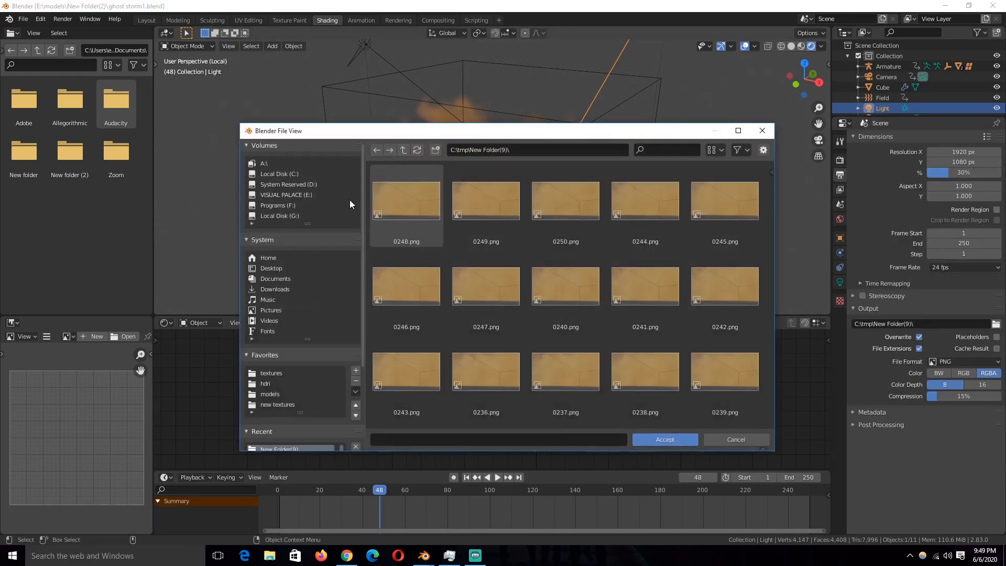
click(403, 150)
click(437, 151)
double_click(400, 215)
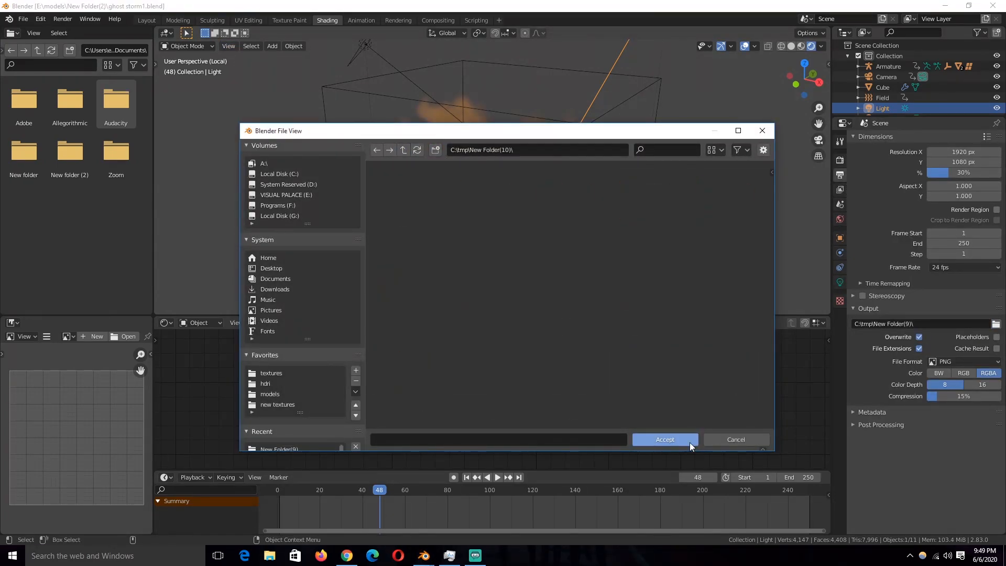
click(695, 438)
key(ctrl+s)
Render the viewport animation with the overlays hidden
click(470, 153)
click(228, 46)
click(280, 244)
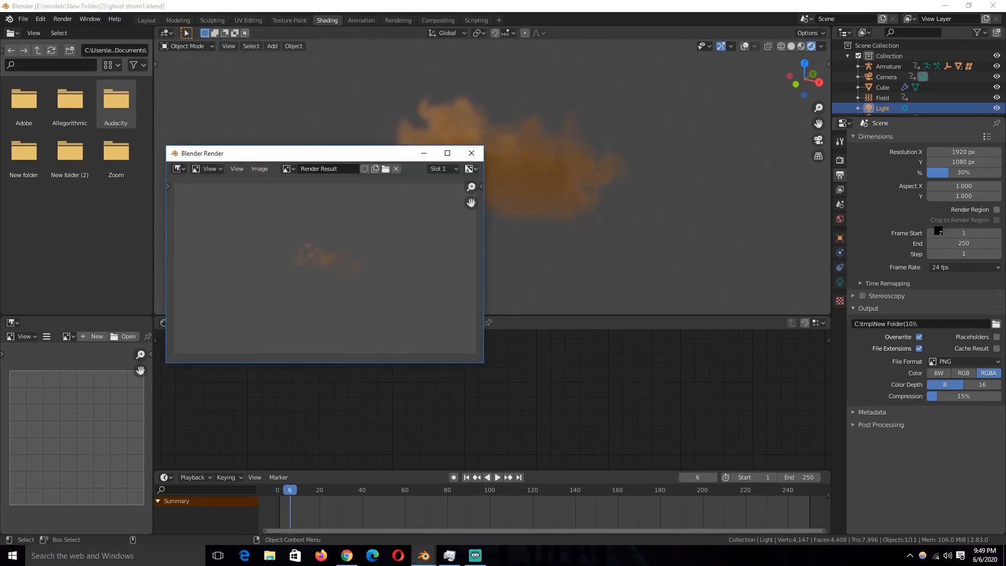
click(474, 555)
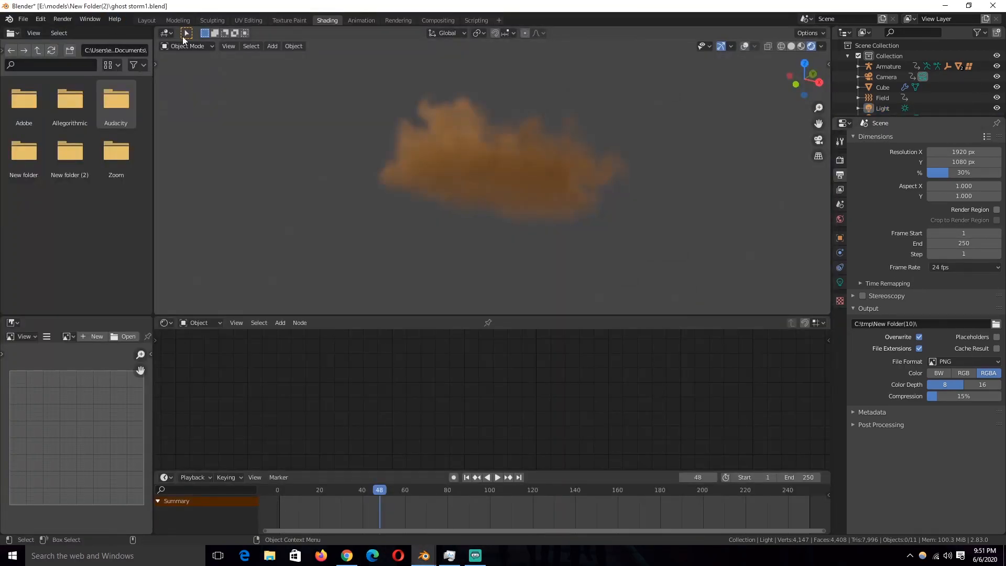
Play back the newly rendered animation and close the playback window
click(63, 19)
click(79, 82)
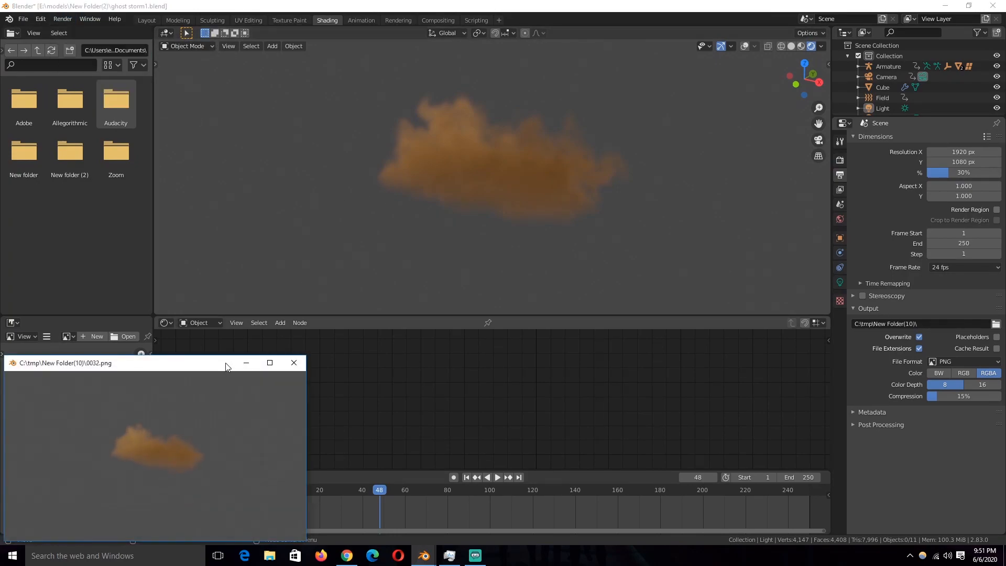
drag(225, 365, 394, 275)
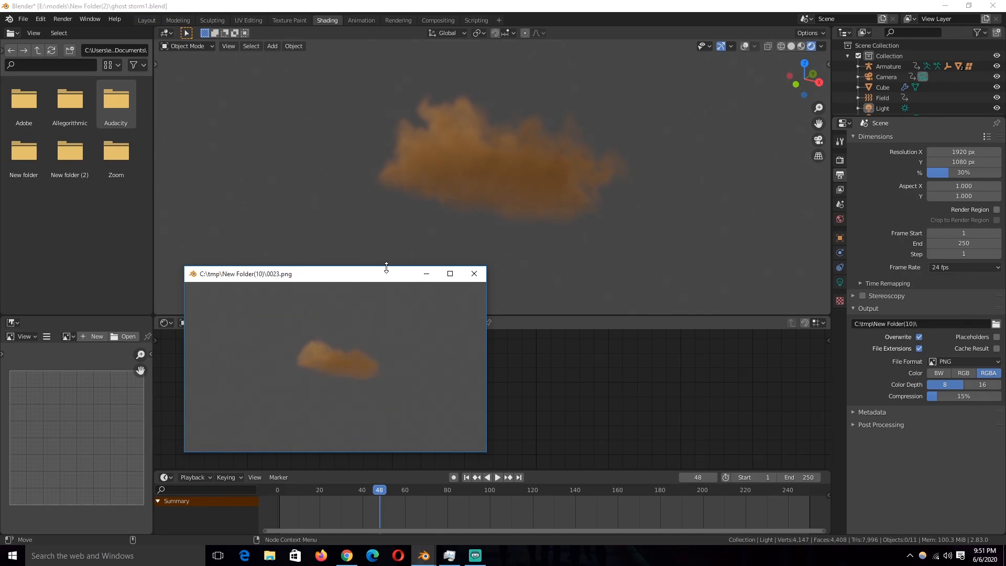
click(473, 274)
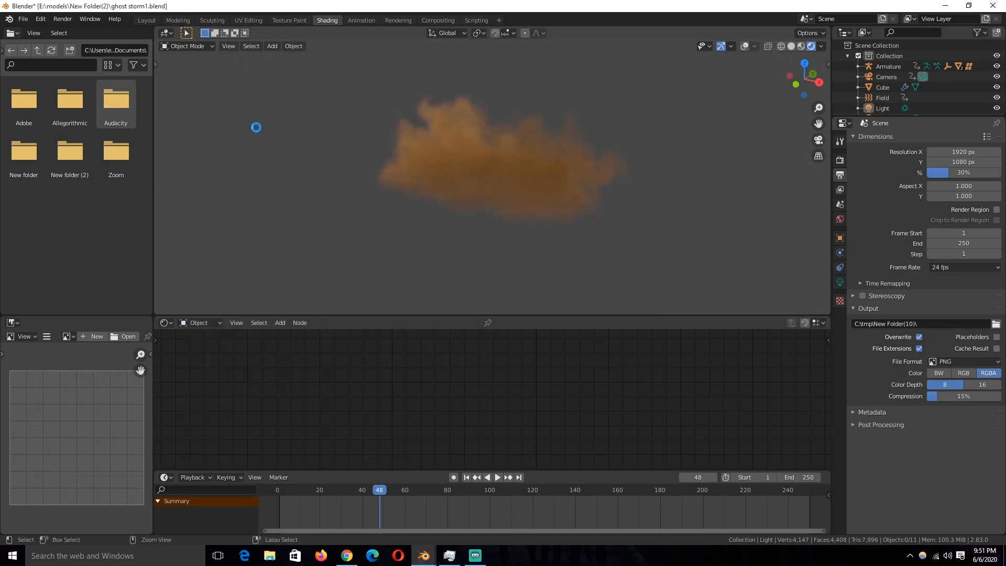
Switch to the Layout workspace, save the file, select the skull and leave local view
click(146, 20)
key(ctrl+s)
scroll(476, 231, up, 5)
click(483, 231)
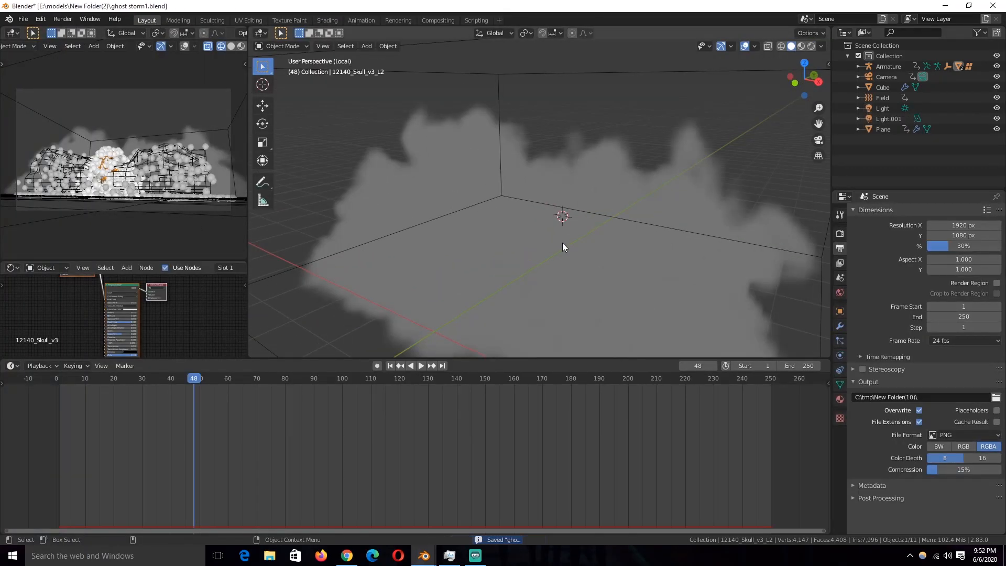
key(KP_Decimal)
key(KP_3)
key(KP_Divide)
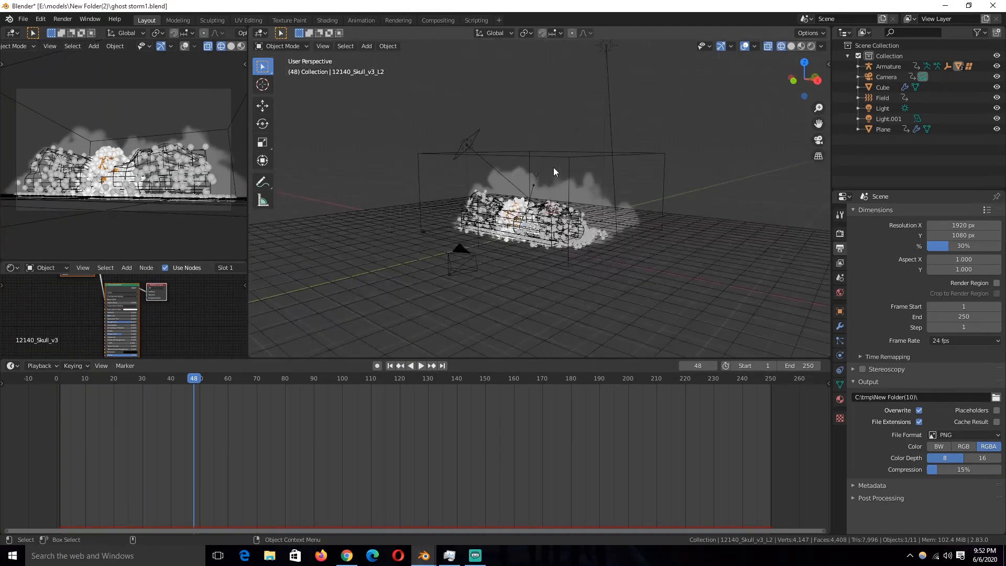
Hide the smoke domain cube and show the skull and particles as wireframe in the right side view
click(633, 156)
key(h)
scroll(633, 156, up, 5)
key(shift+z)
middle_drag(669, 218, 733, 246)
click(457, 221)
key(KP_3)
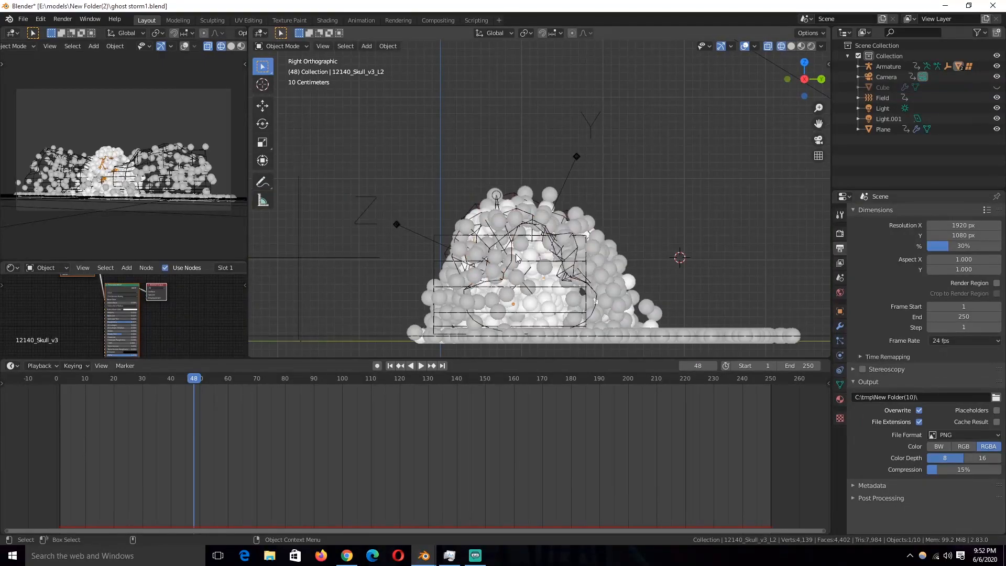
Select the cloth cylinder around the skull, adjust its position in the side view and save the file
click(413, 234)
click(485, 230)
click(471, 222)
key(g)
right_click(472, 247)
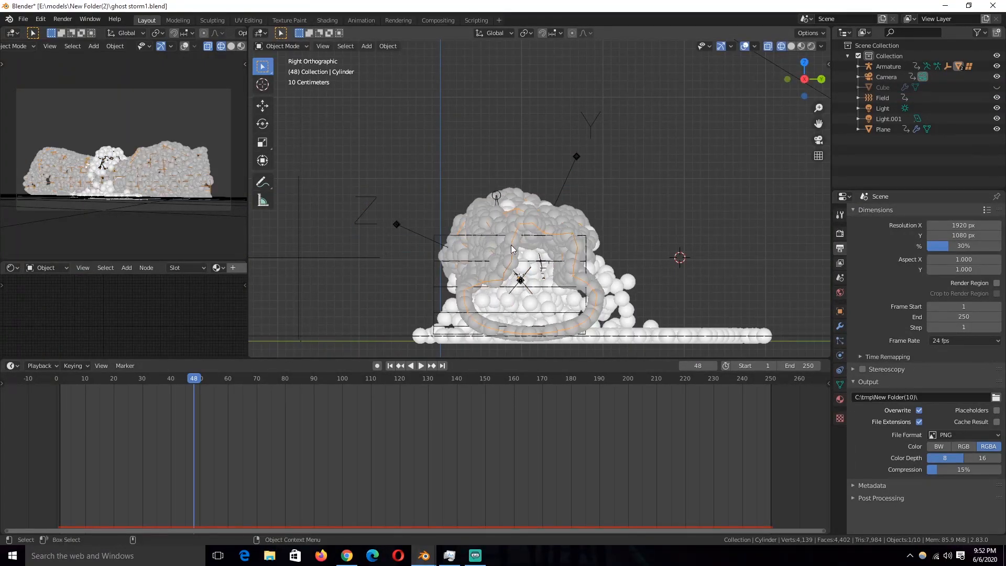
key(g)
click(475, 248)
middle_drag(475, 247, 503, 269)
key(ctrl+s)
Go back to frame 24 and display the scene in solid shading from a perspective angle
drag(190, 434, 25, 438)
key(z)
click(615, 234)
mouse_move(616, 233)
middle_down()
mouse_move(634, 235)
mouse_move(589, 240)
middle_up()
key(shift+space)
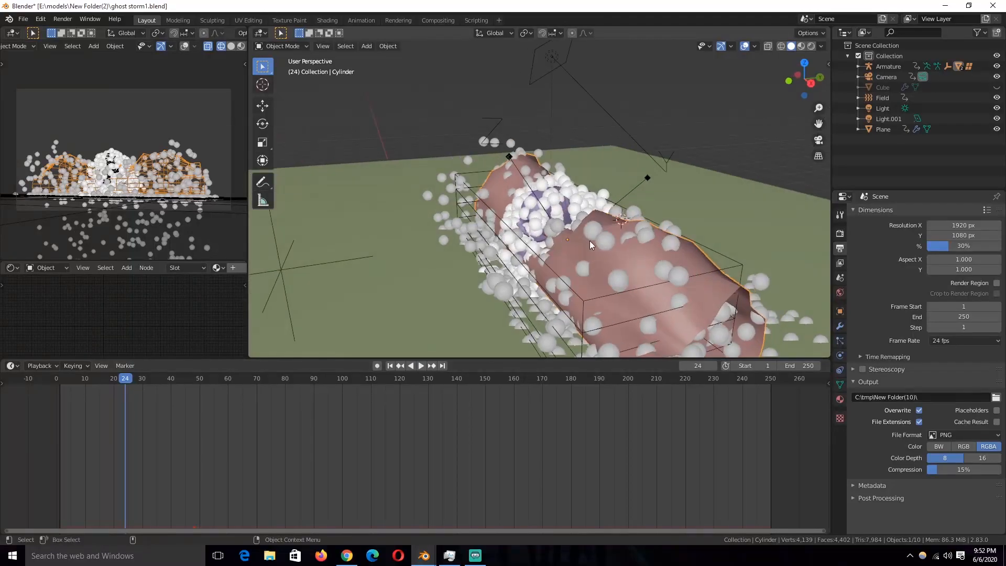
Add the lattice to the selected cylinder, move both along the Y axis, play the animation briefly and save
shift+click(558, 271)
key(g)
key(y)
click(567, 268)
key(space)
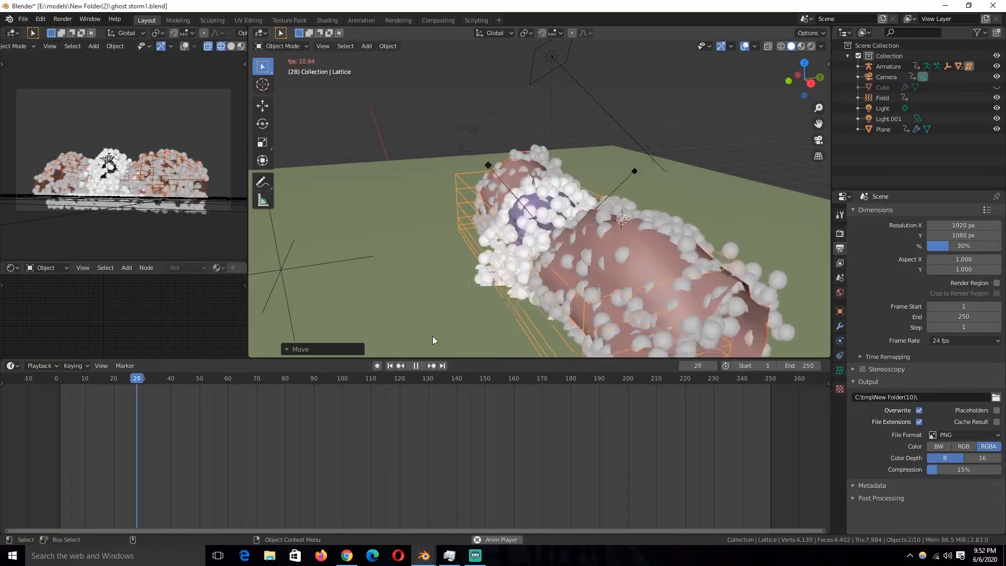
key(space)
key(ctrl+s)
Unhide the smoke domain cube and select it
scroll(543, 200, down, 3)
key(slash)
key(slash)
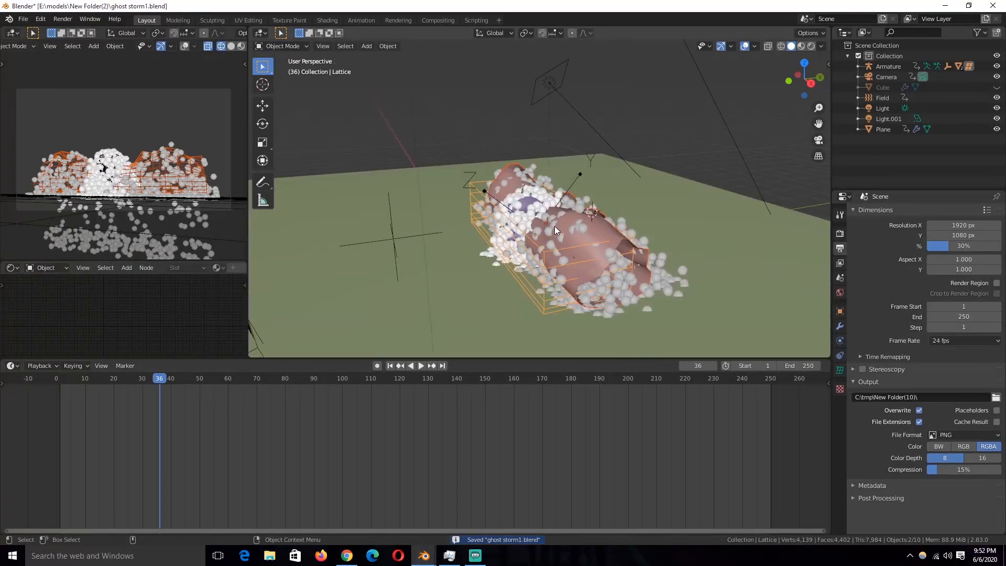
key(alt+h)
click(544, 205)
middle_drag(544, 205, 640, 154)
Free all baked cache data of the gas domain and save the file
click(839, 355)
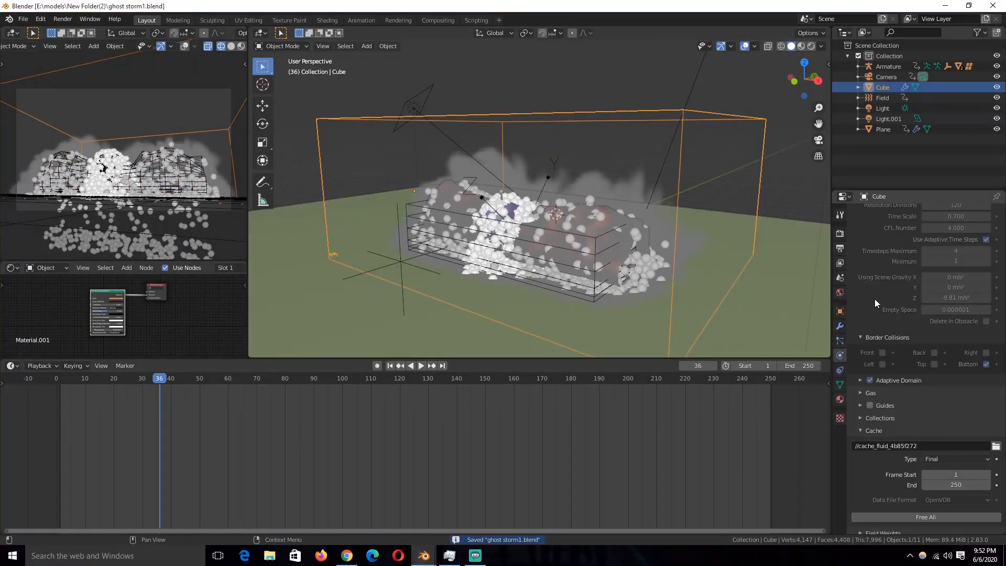
scroll(939, 331, down, 6)
click(925, 499)
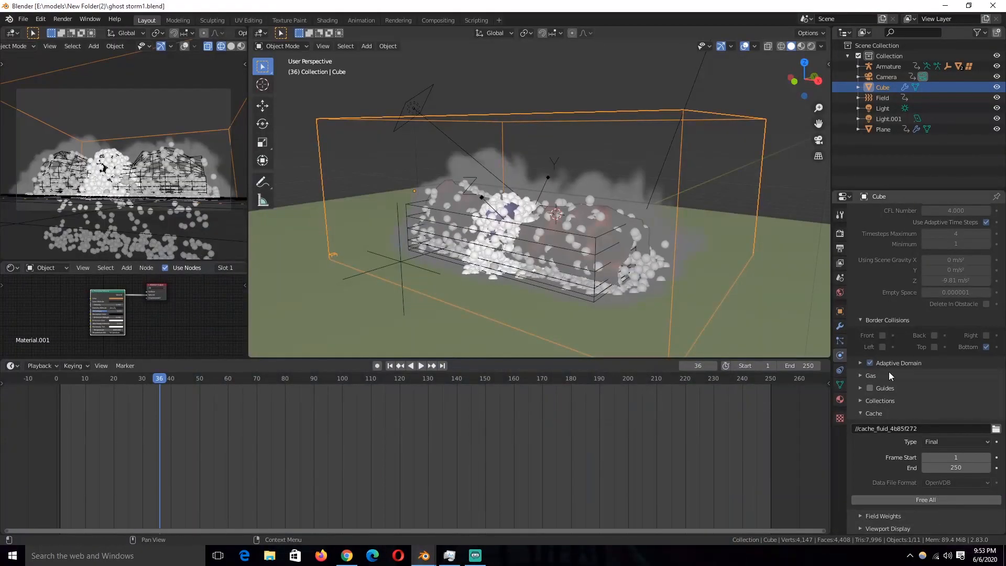
scroll(886, 350, up, 6)
key(ctrl+s)
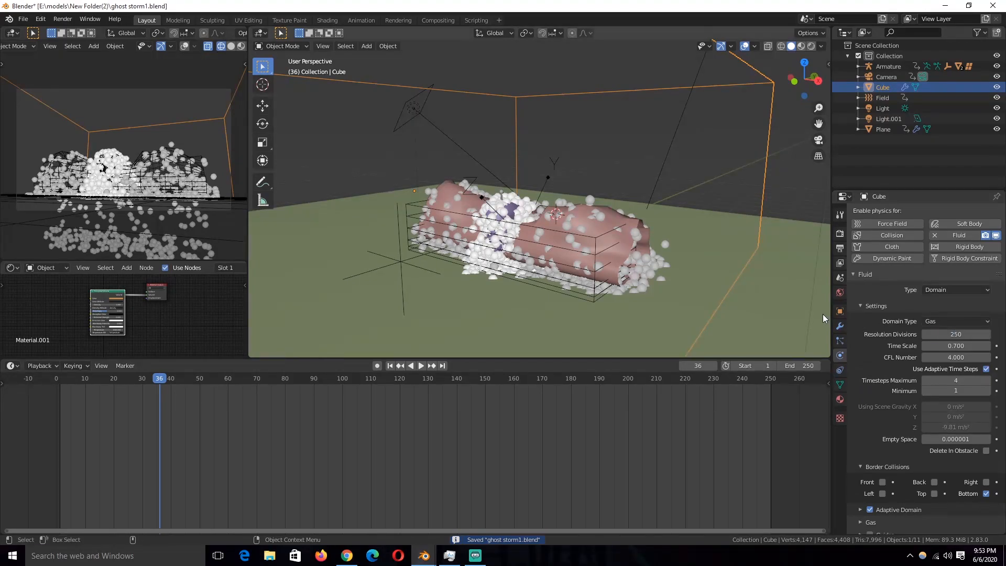